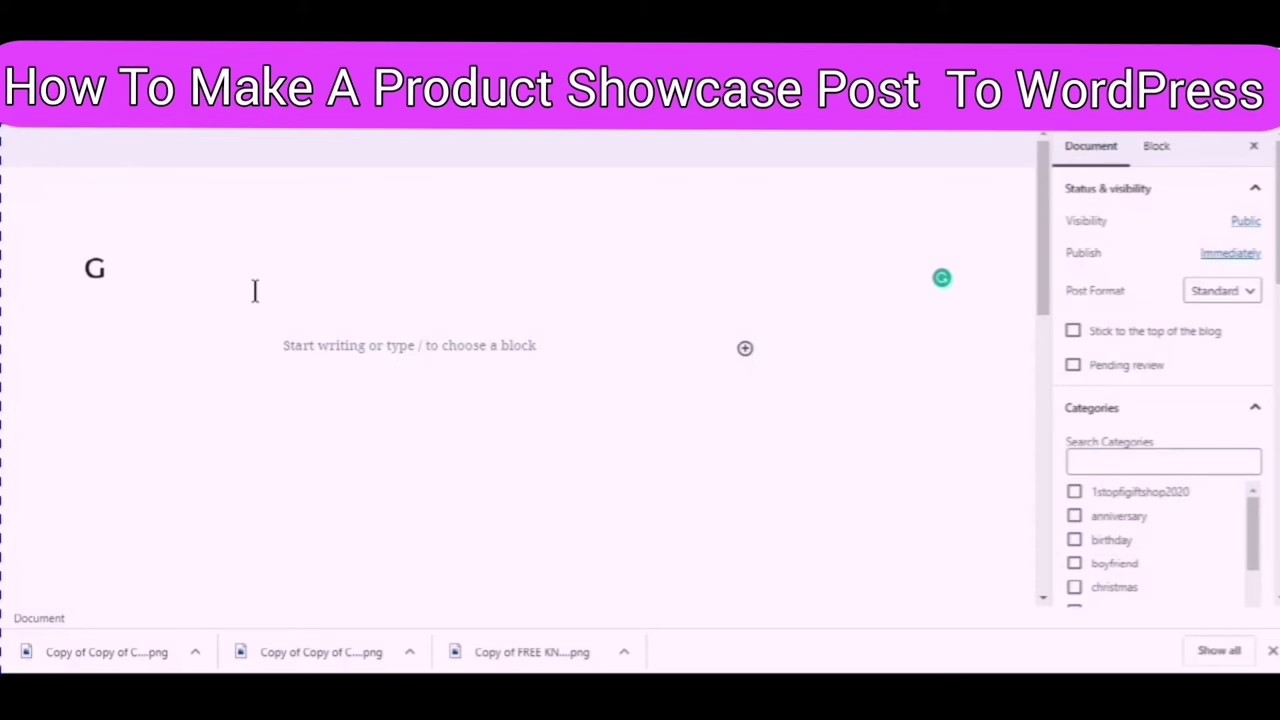
Restore the post title to 'Gift Ideas Showcase' and open the block inserter list.
{"action": "left_click", "coordinate": [255, 290]}
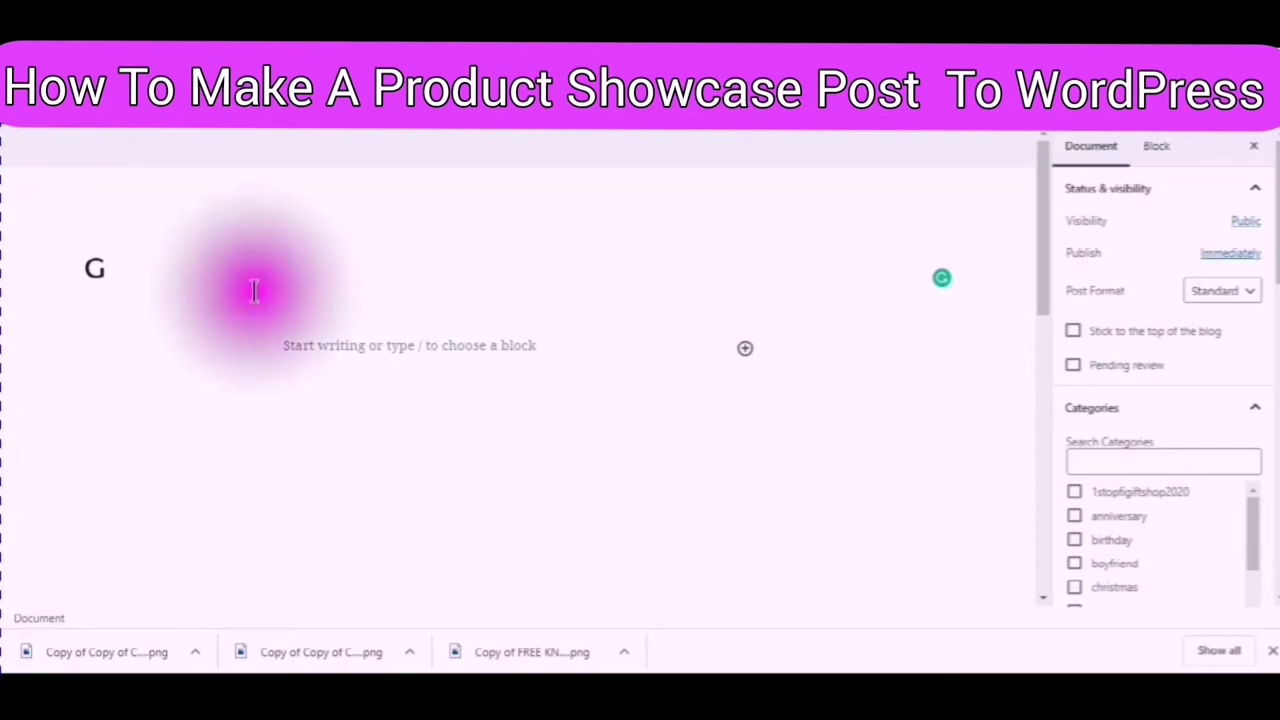
{"action": "left_click", "coordinate": [246, 286]}
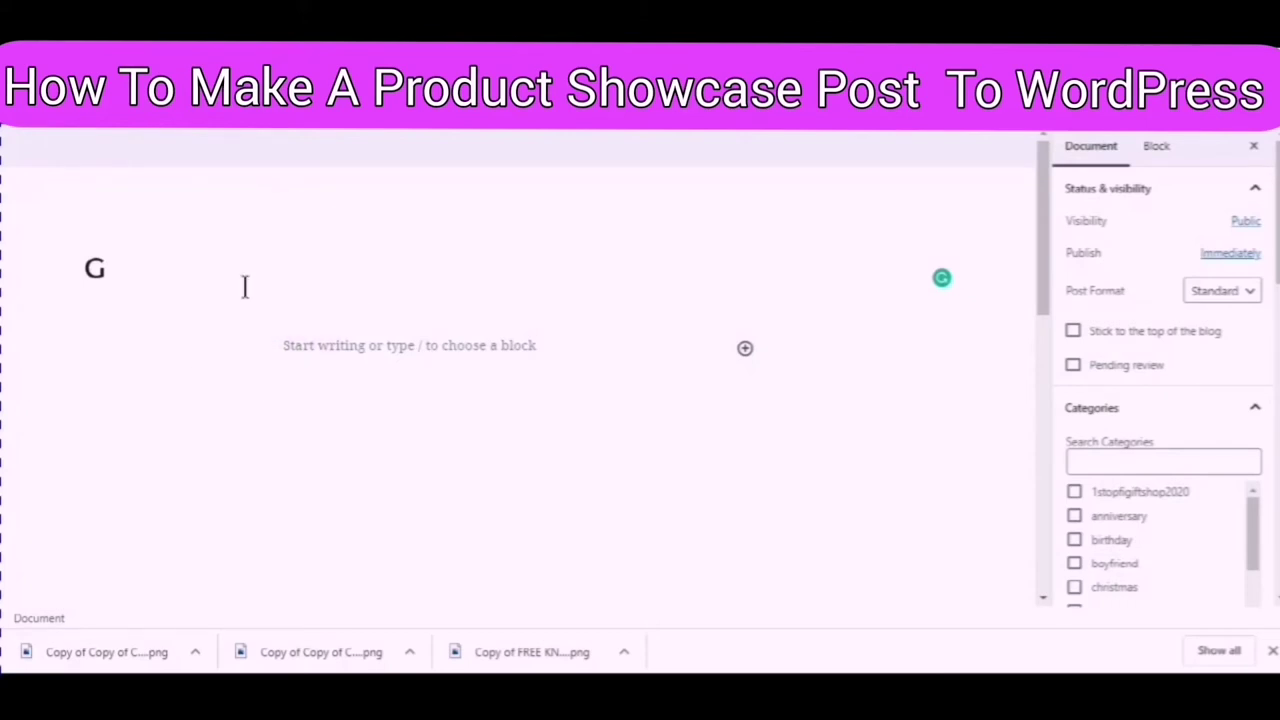
{"action": "mouse_move", "coordinate": [246, 286]}
{"action": "left_mouse_down"}
{"action": "mouse_move", "coordinate": [143, 286]}
{"action": "mouse_move", "coordinate": [102, 266]}
{"action": "left_mouse_up"}
{"action": "left_click", "coordinate": [100, 266]}
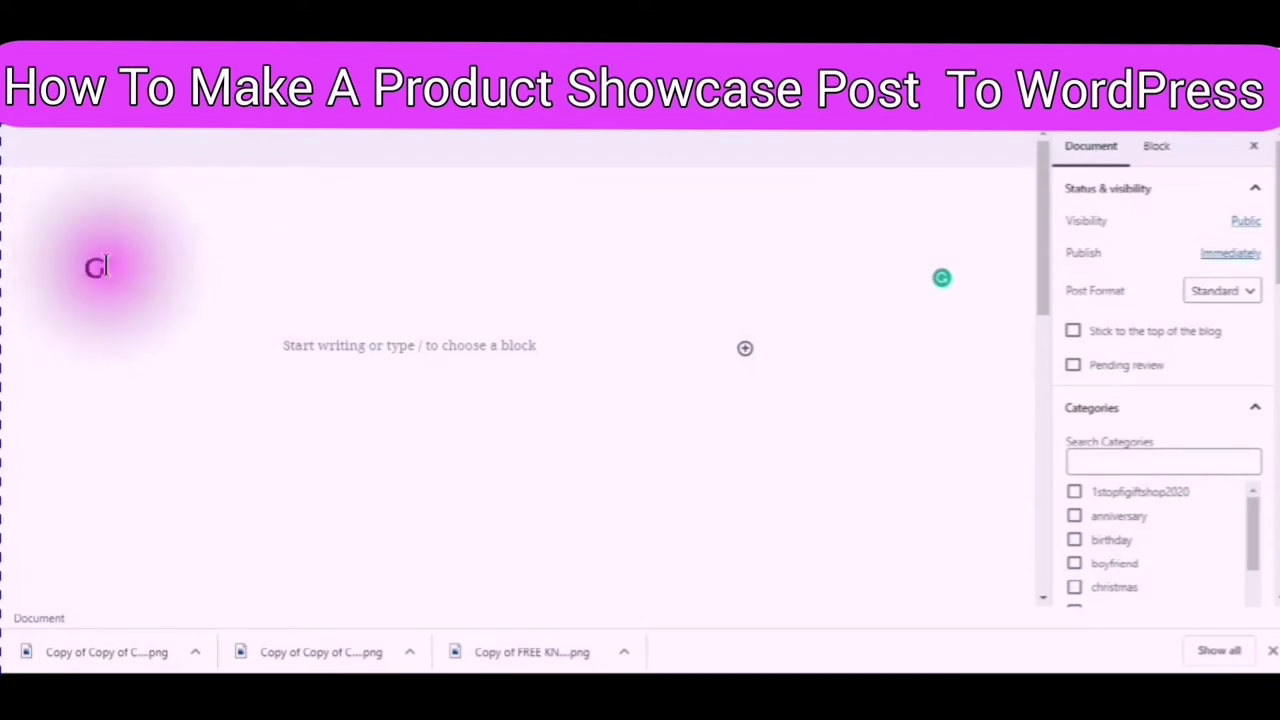
{"action": "left_click", "coordinate": [129, 257]}
{"action": "left_click", "coordinate": [190, 292]}
{"action": "key", "text": "ctrl+z"}
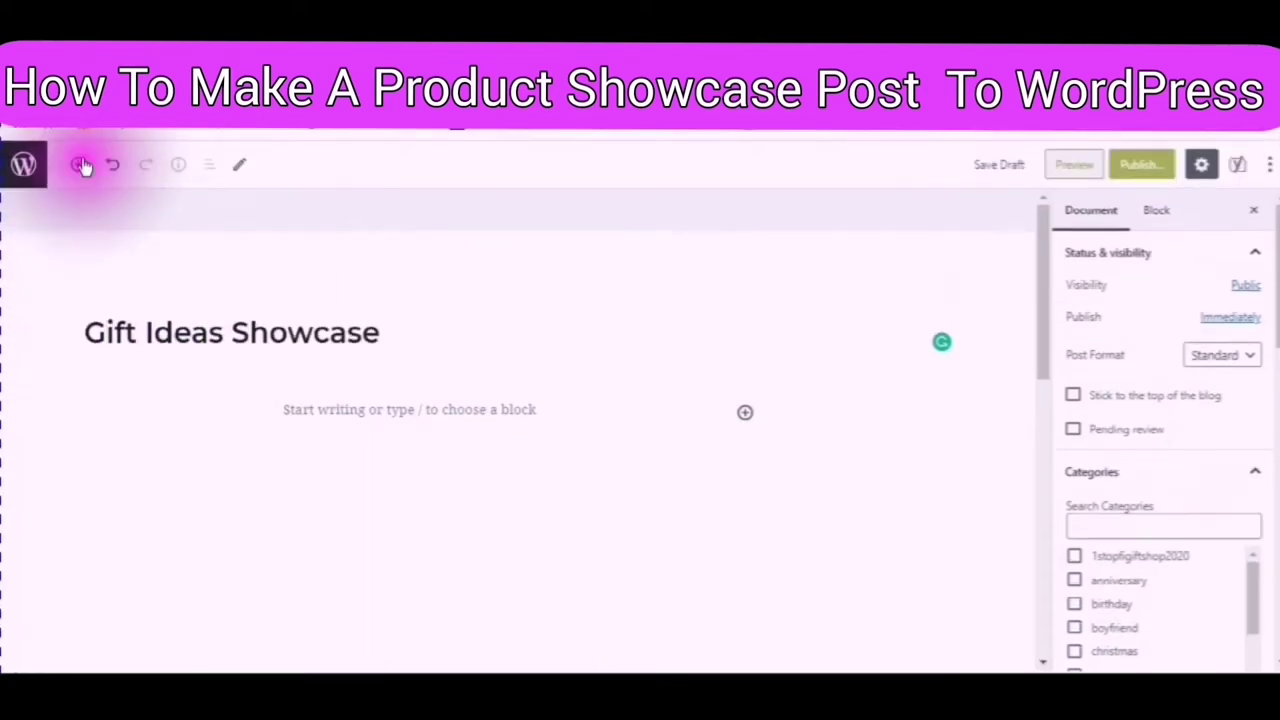
{"action": "left_click", "coordinate": [78, 158]}
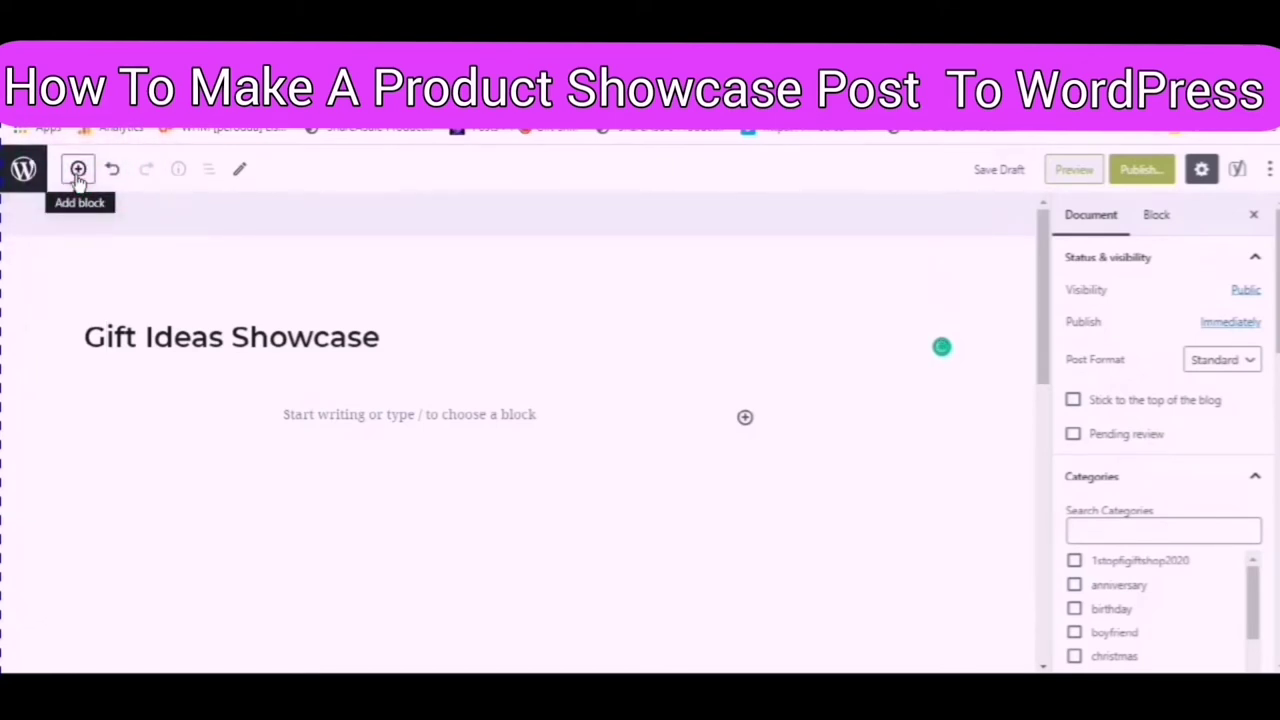
{"action": "left_click", "coordinate": [78, 170]}
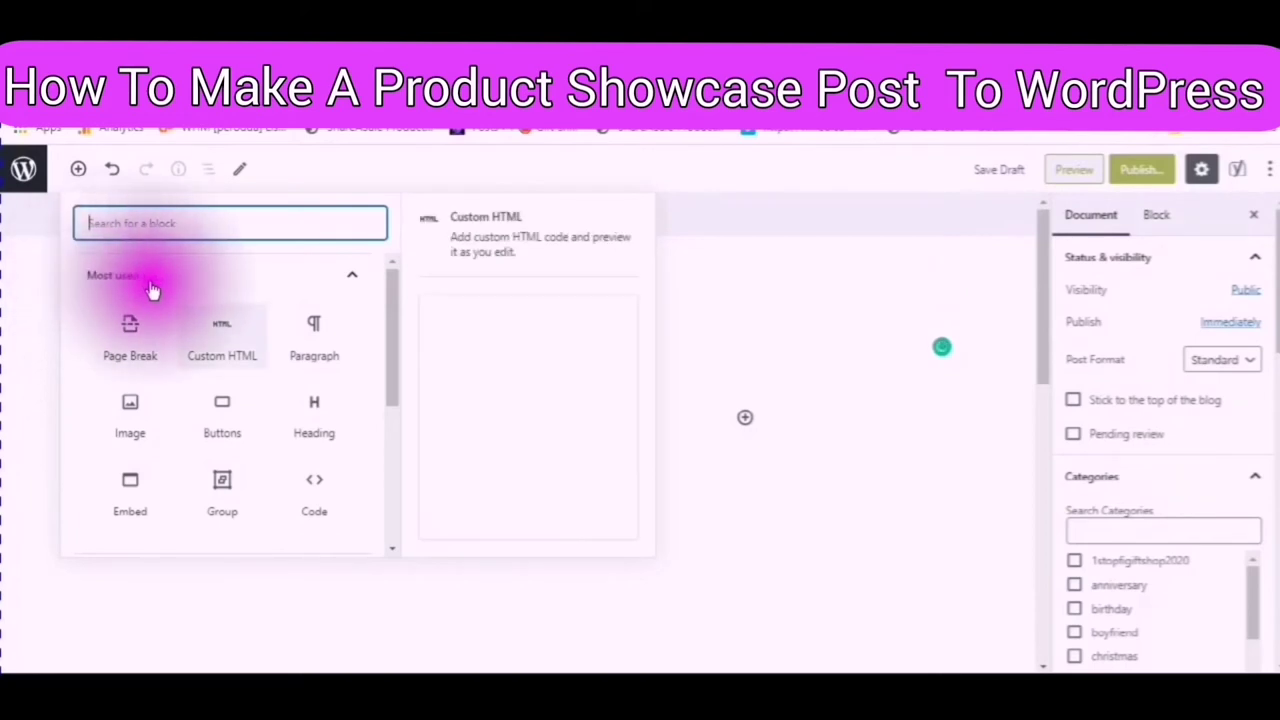
Insert a Custom HTML block, paste the ShareASale showcase code, and preview the twelve-product grid.
{"action": "left_click", "coordinate": [225, 357]}
{"action": "left_click", "coordinate": [92, 442]}
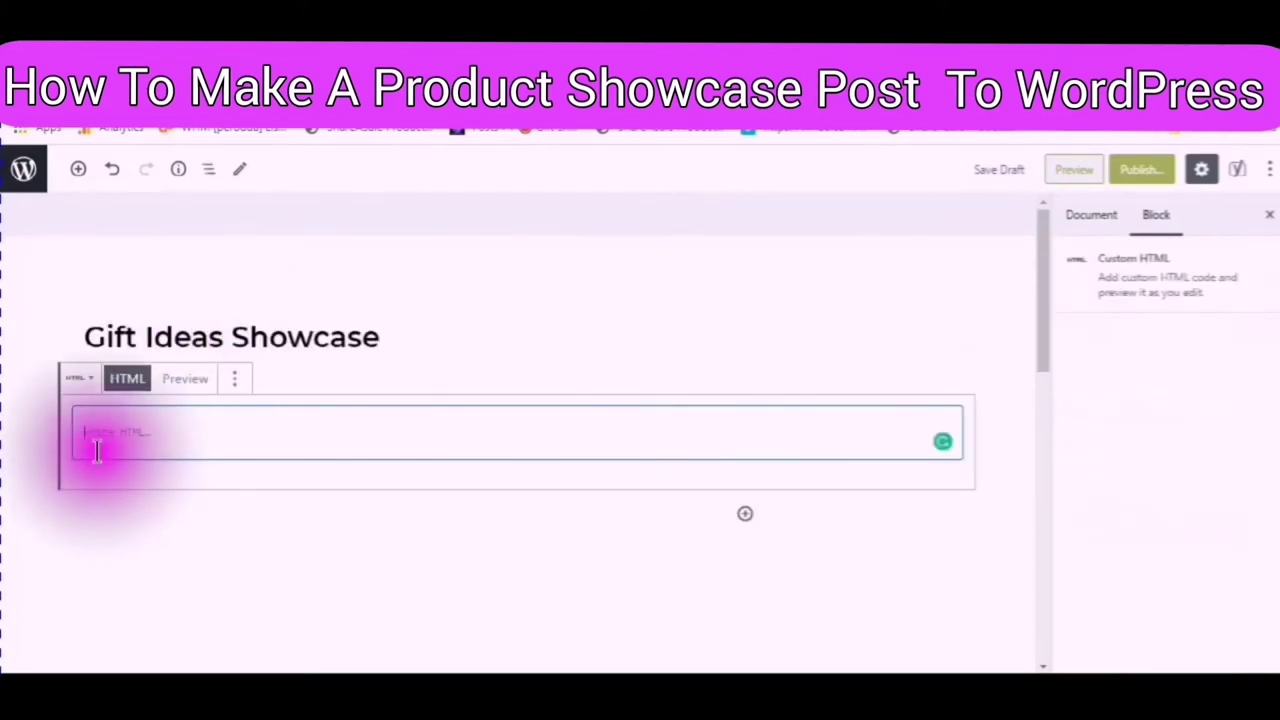
{"action": "right_click", "coordinate": [82, 430]}
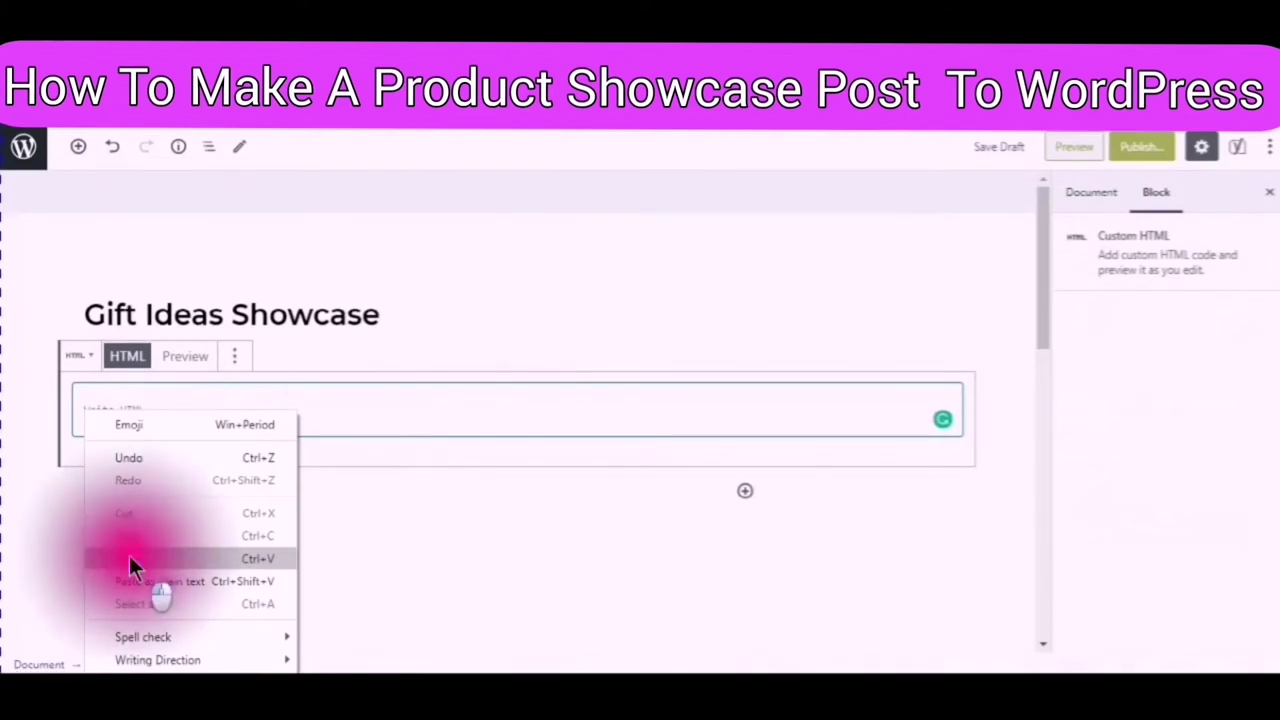
{"action": "left_click", "coordinate": [127, 580]}
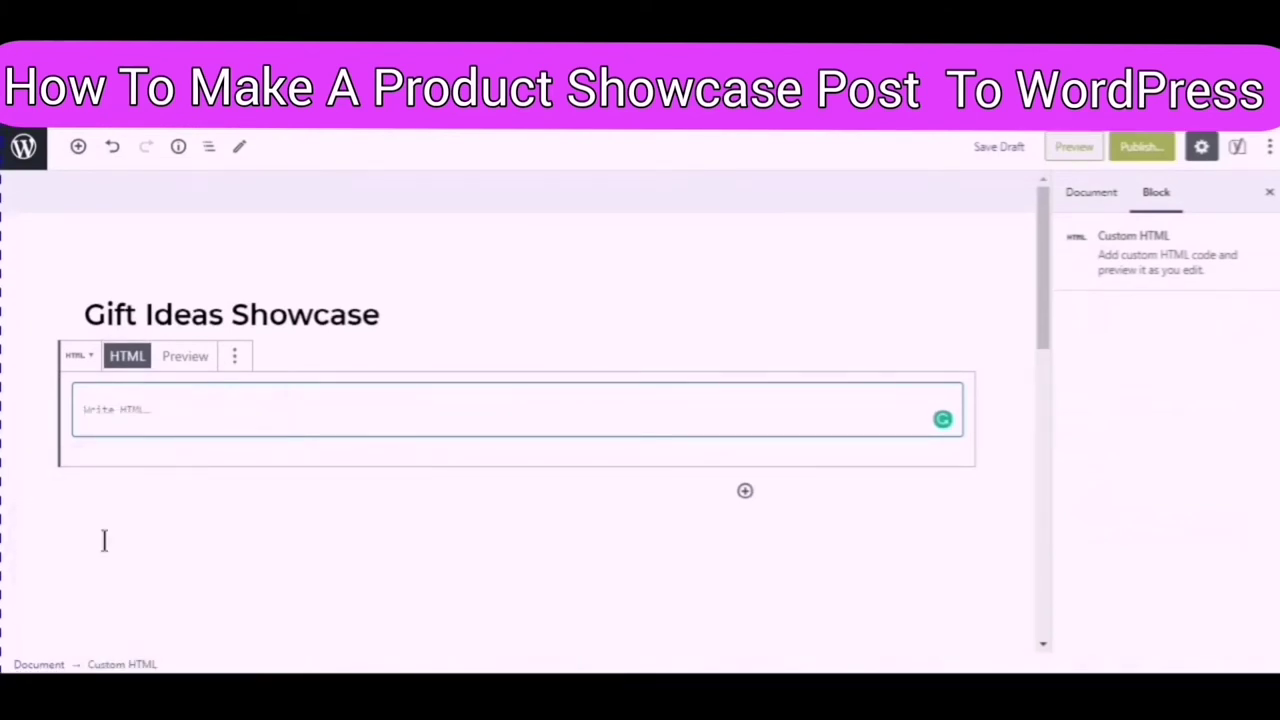
{"action": "key", "text": "ctrl+v"}
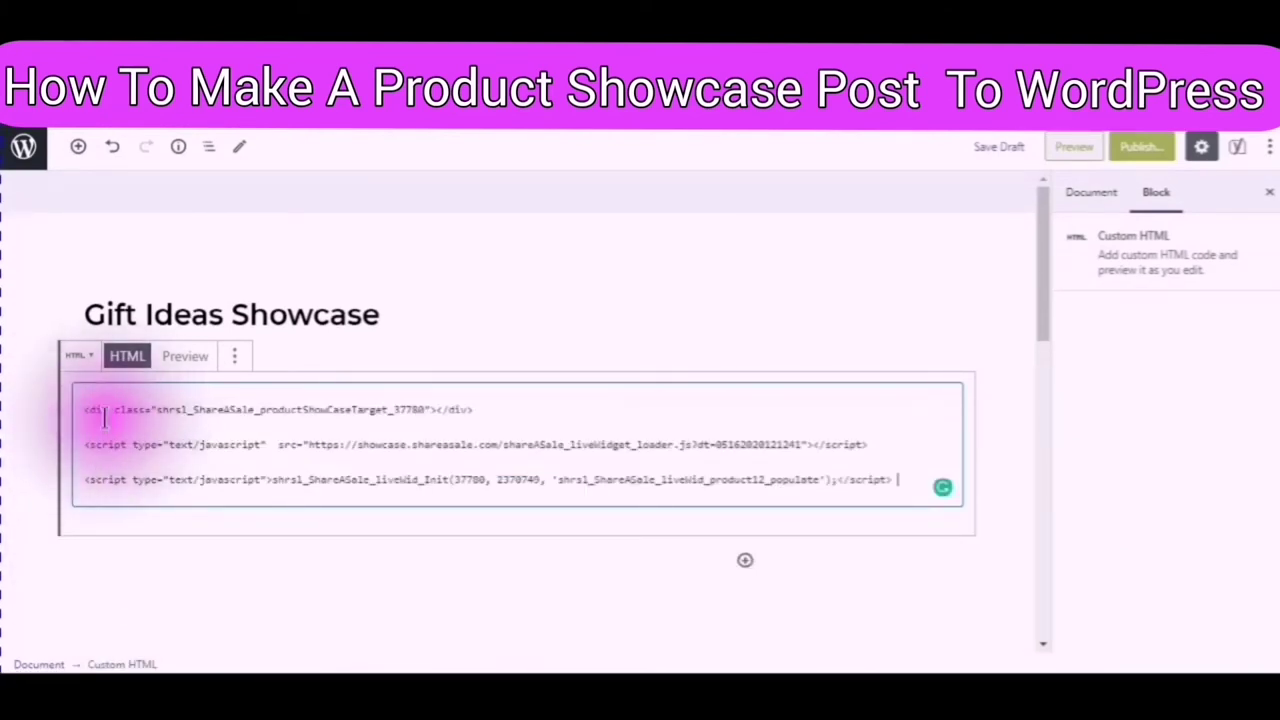
{"action": "left_click", "coordinate": [186, 364]}
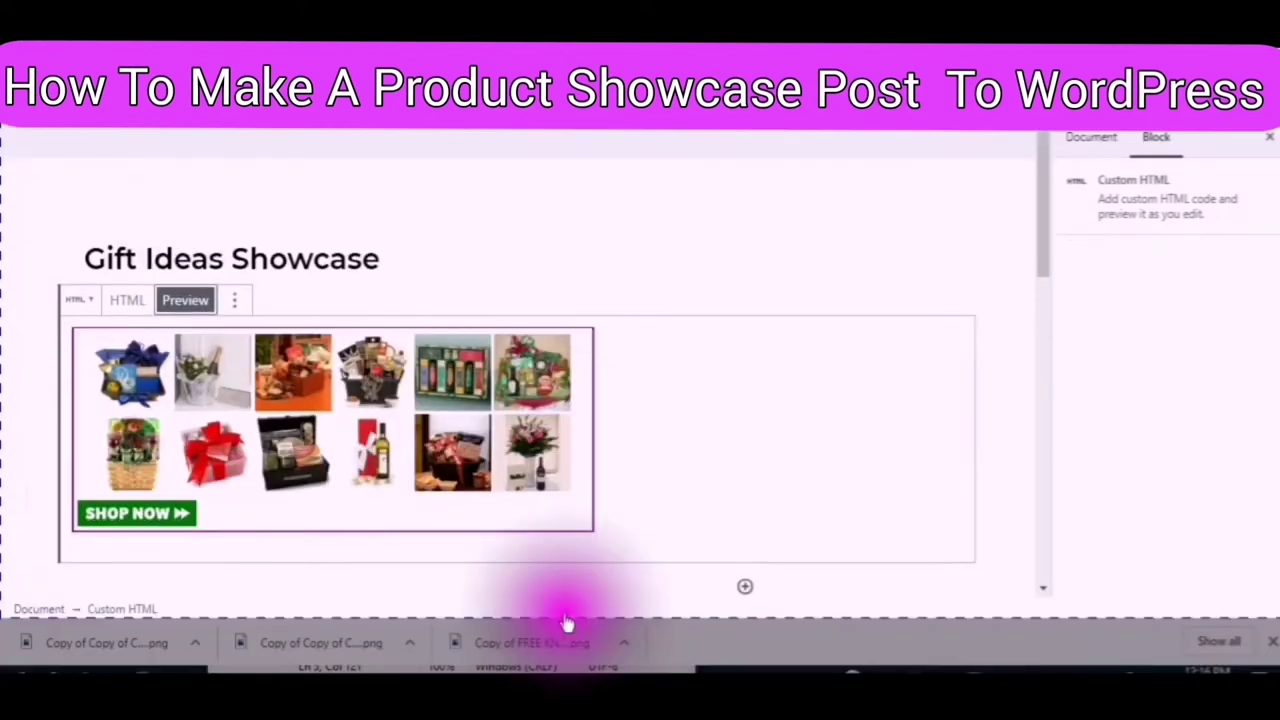
Check the twelve-product grid and save the 'Gift Ideas Showcase' post as a draft.
{"action": "scroll", "coordinate": [590, 495], "scroll_direction": "down", "scroll_amount": 5}
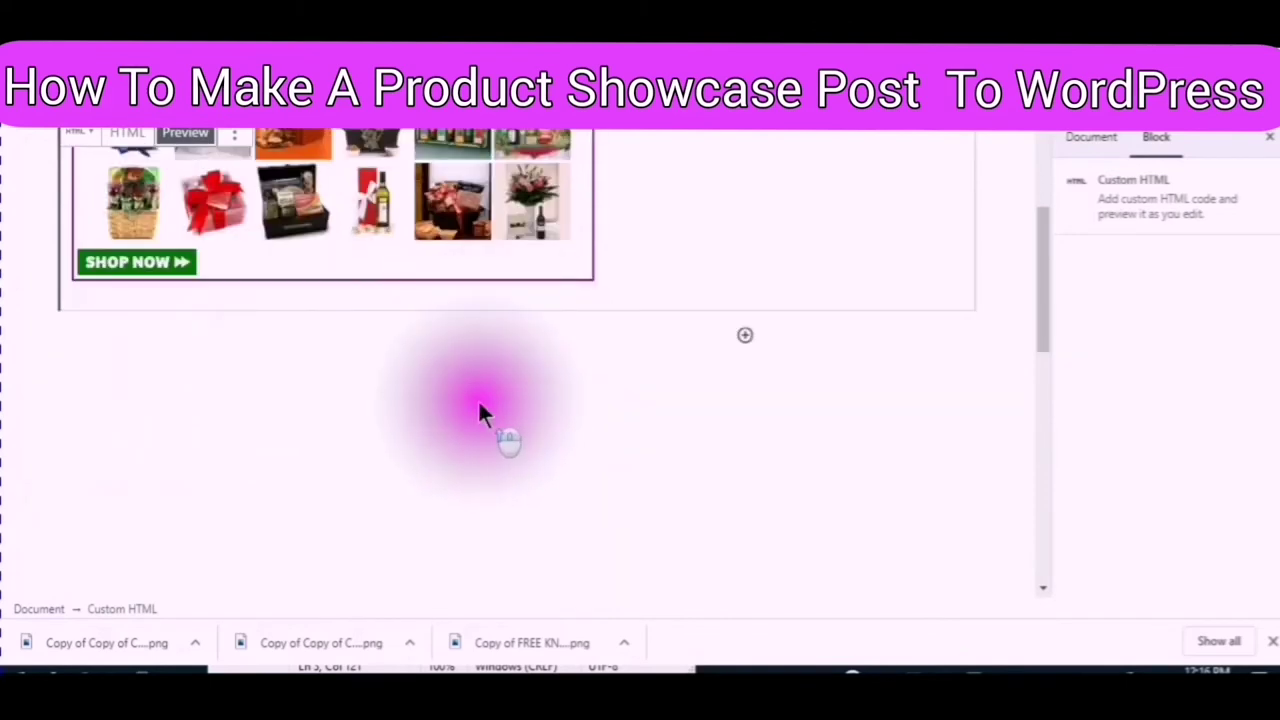
{"action": "scroll", "coordinate": [480, 412], "scroll_direction": "up", "scroll_amount": 5}
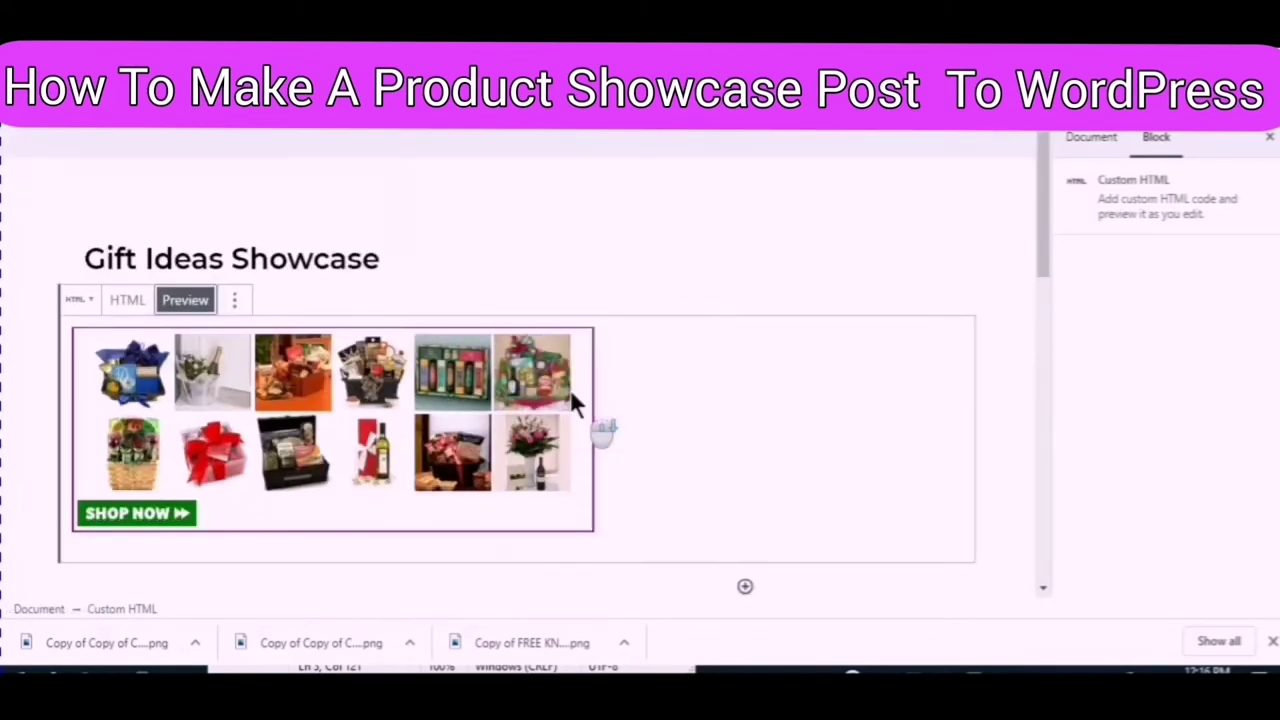
{"action": "scroll", "coordinate": [570, 400], "scroll_direction": "down", "scroll_amount": 4}
{"action": "scroll", "coordinate": [566, 407], "scroll_direction": "up", "scroll_amount": 4}
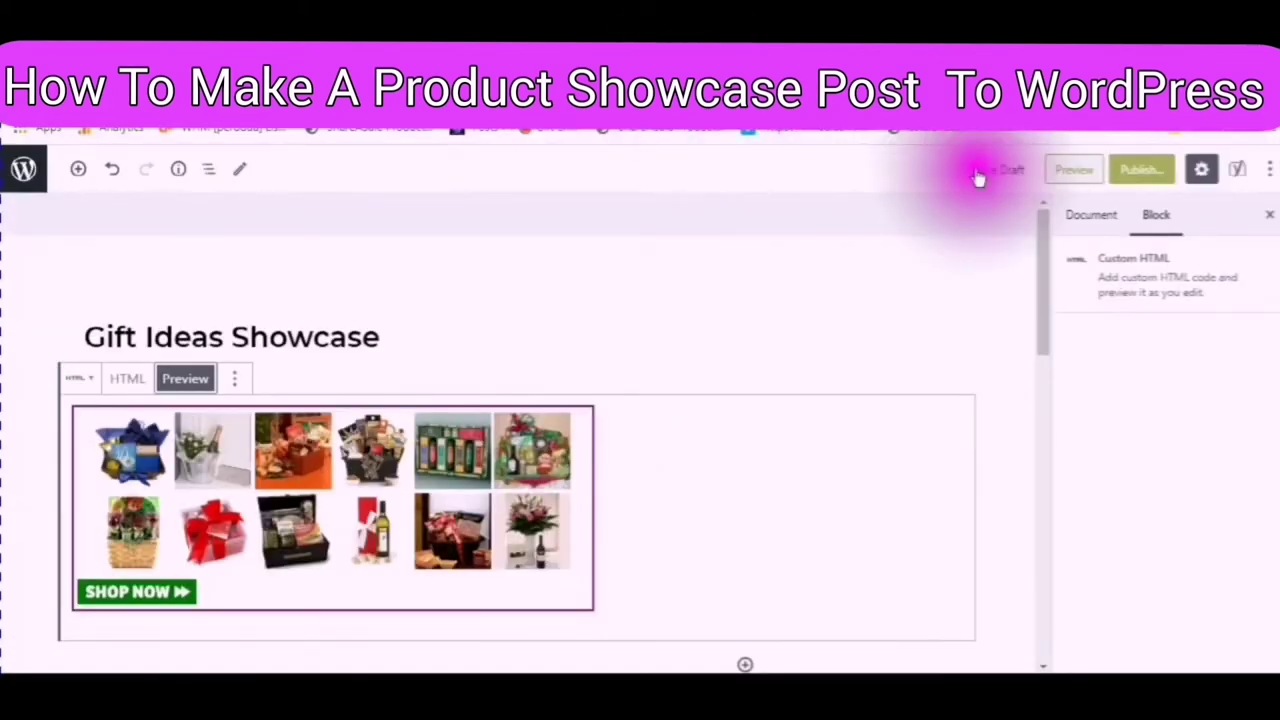
{"action": "left_click", "coordinate": [1000, 172]}
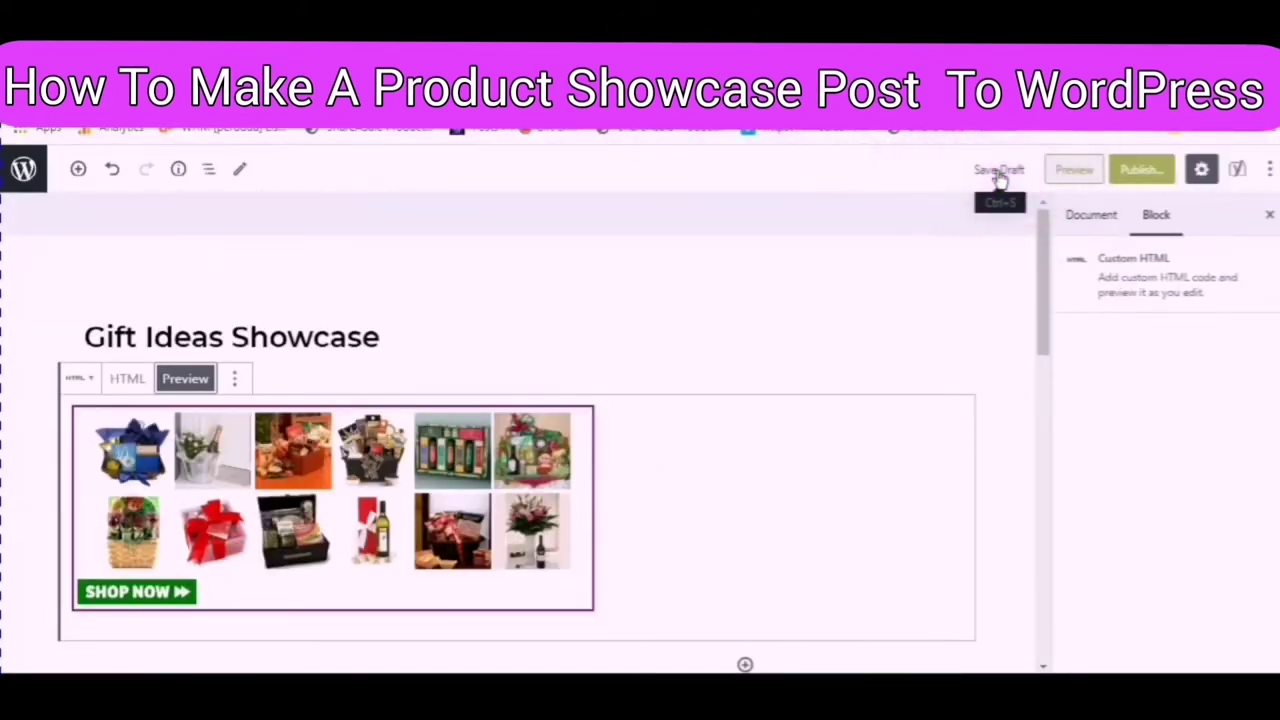
{"action": "left_click", "coordinate": [1001, 176]}
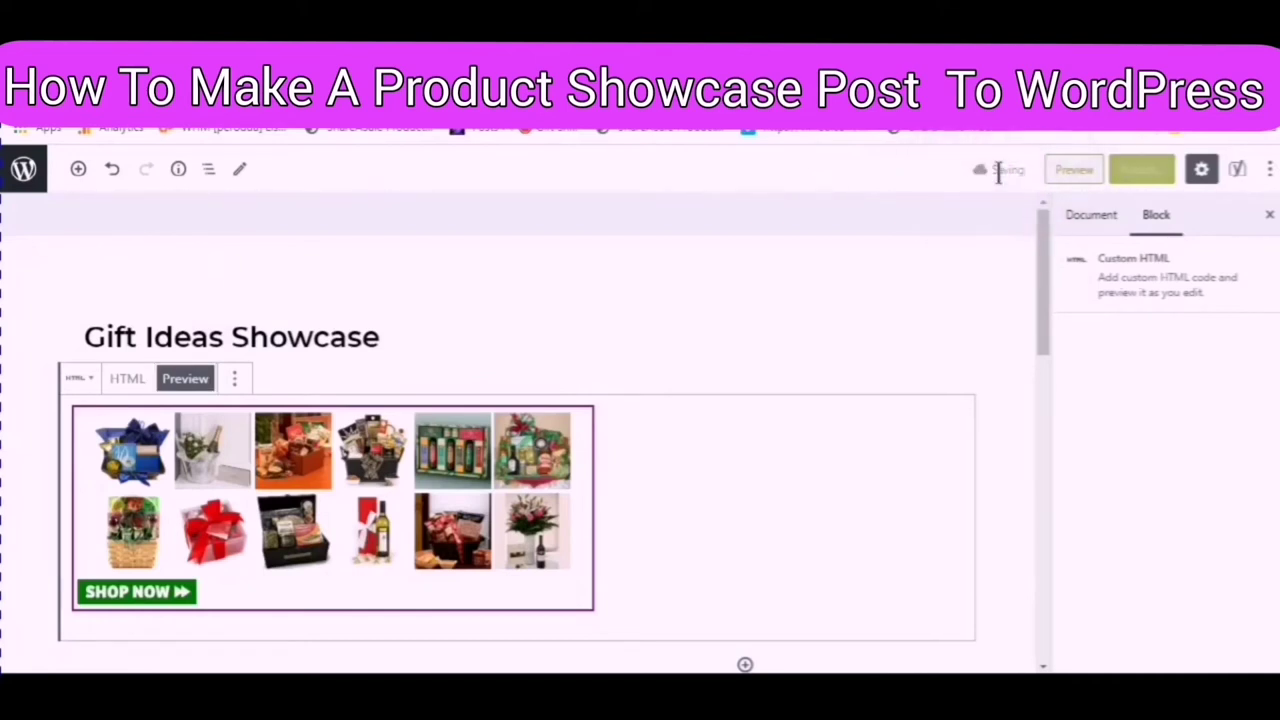
{"action": "left_click", "coordinate": [991, 177]}
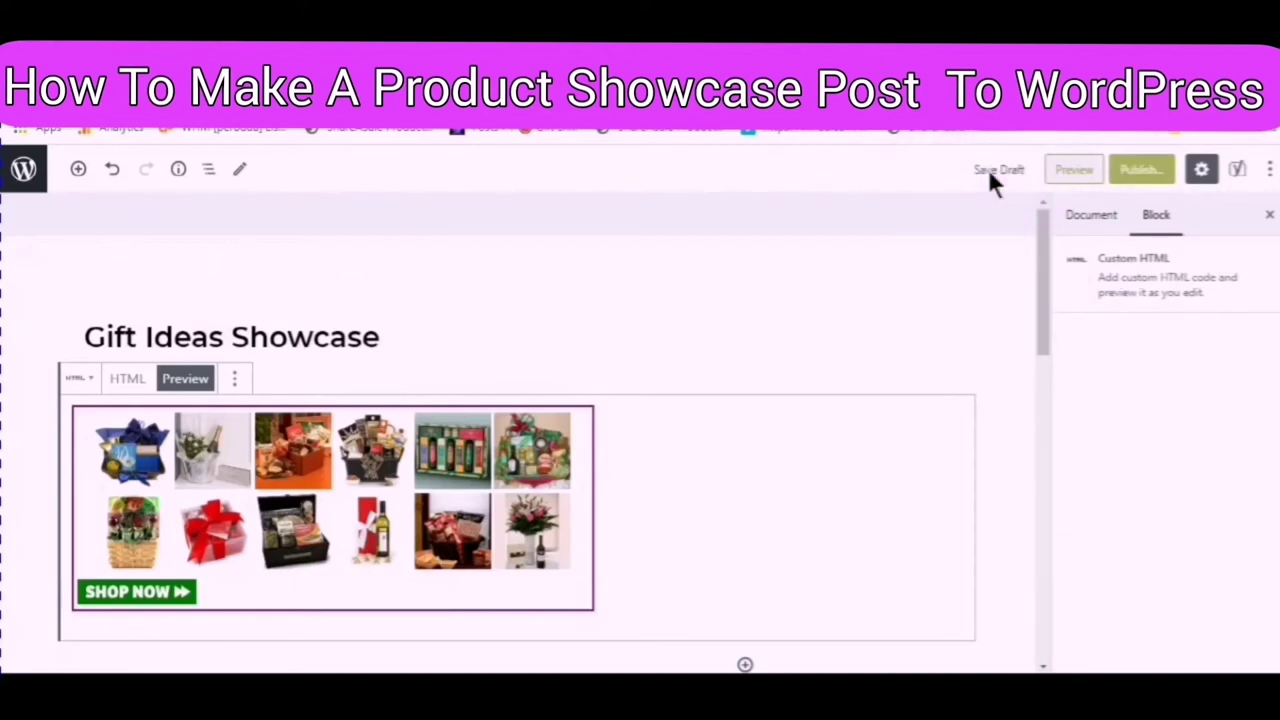
{"action": "left_click", "coordinate": [1143, 176]}
{"action": "left_click", "coordinate": [1140, 175]}
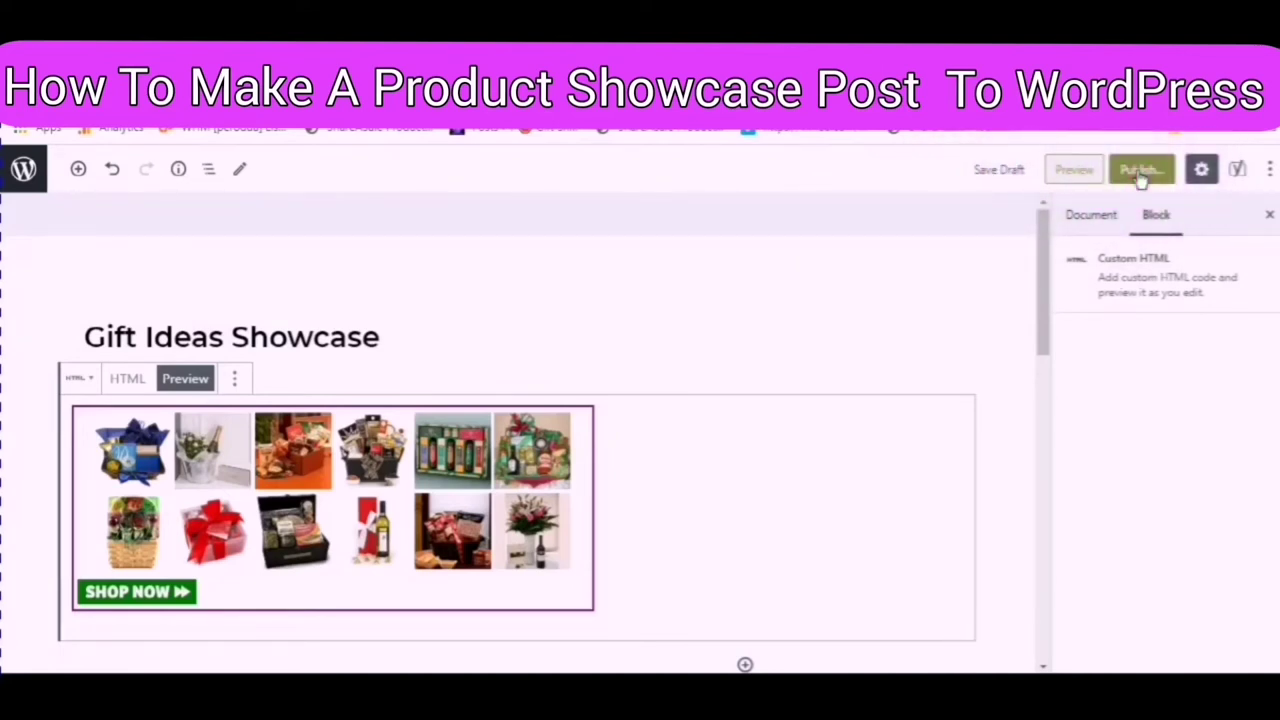
Publish 'Gift Ideas Showcase' live through the pre-publish panel, then go to the site's Pages list.
{"action": "left_click", "coordinate": [1160, 172]}
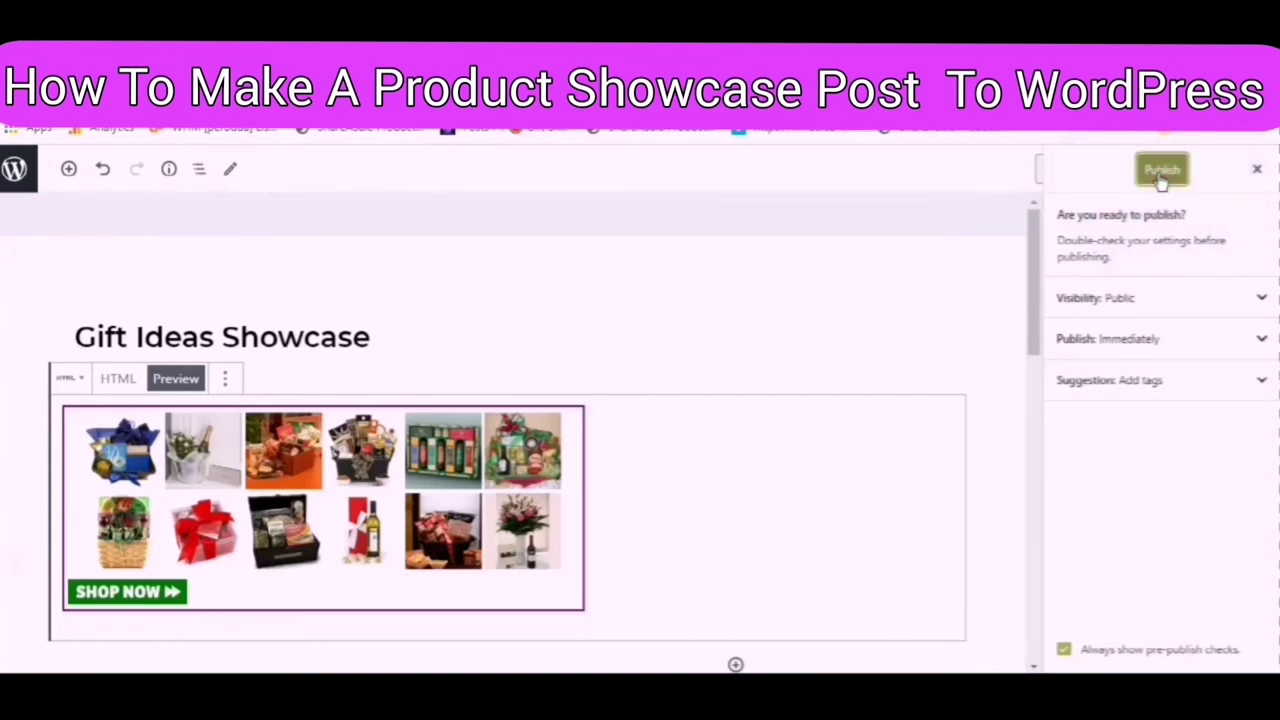
{"action": "left_click", "coordinate": [1161, 172]}
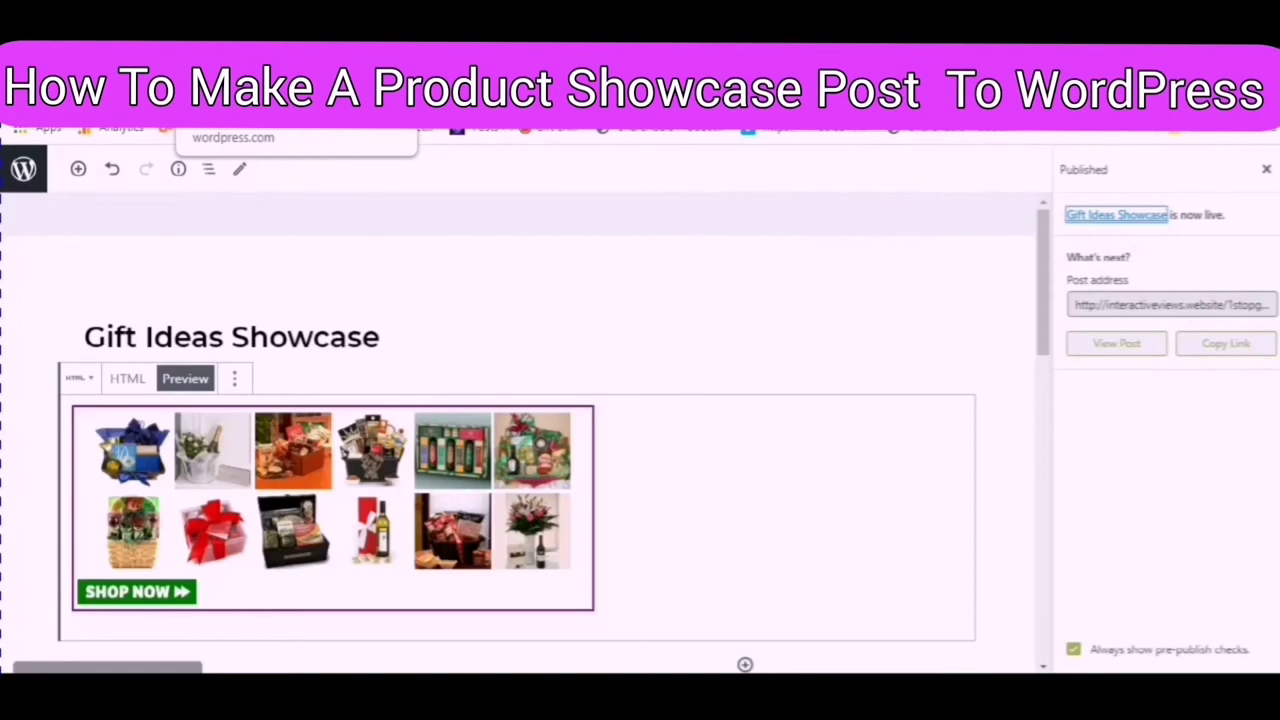
{"action": "left_click", "coordinate": [240, 112]}
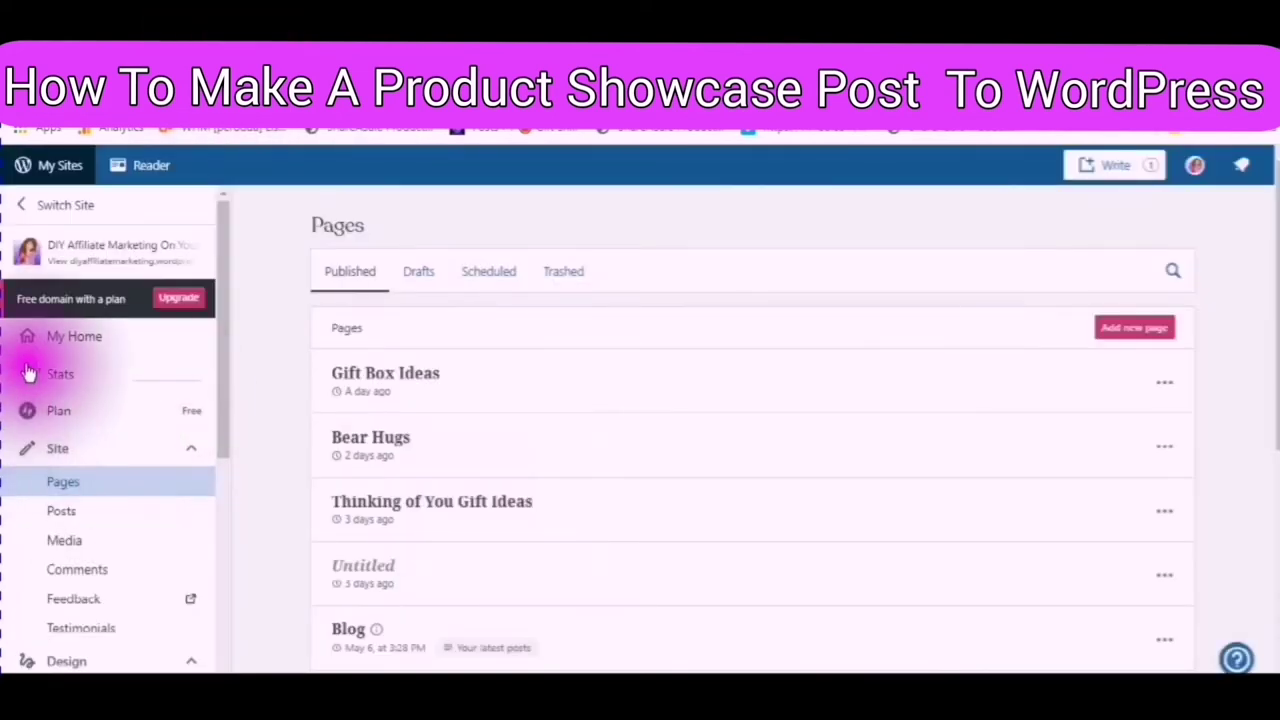
Create a new post titled 'Gifts Ideas Showcase' from the Posts list and open the block inserter.
{"action": "left_click", "coordinate": [58, 512]}
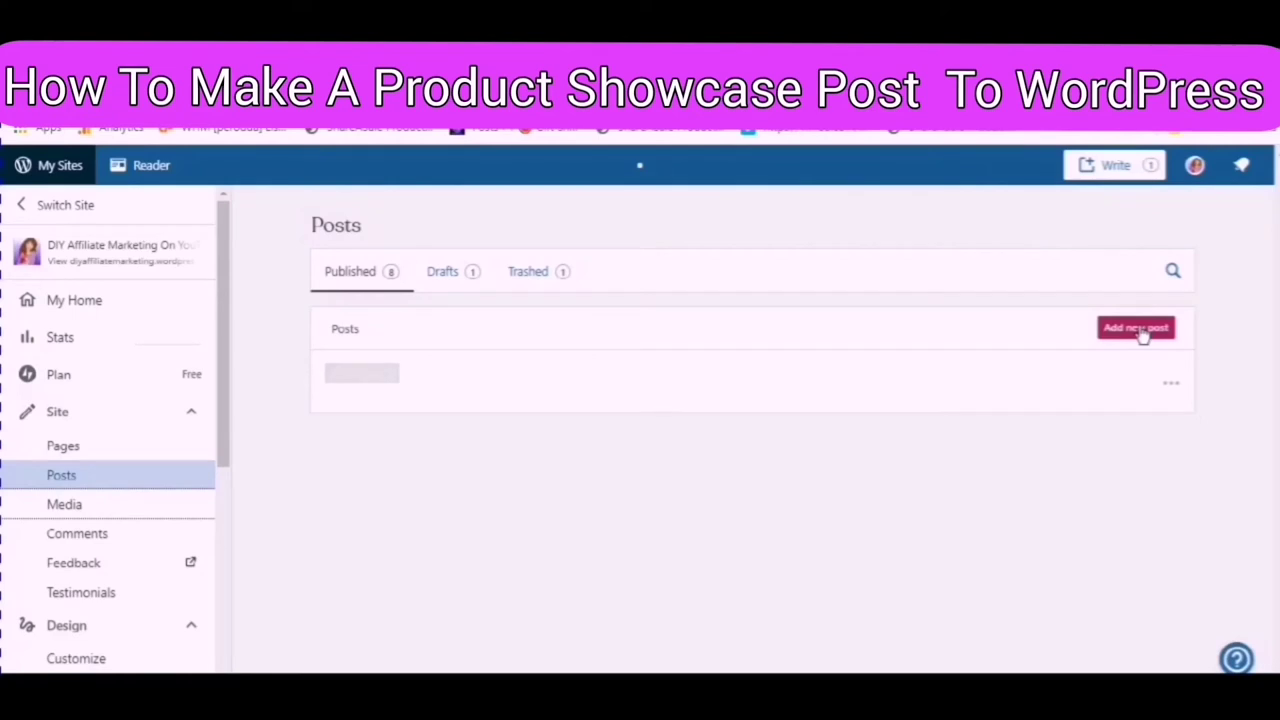
{"action": "left_click", "coordinate": [1138, 330]}
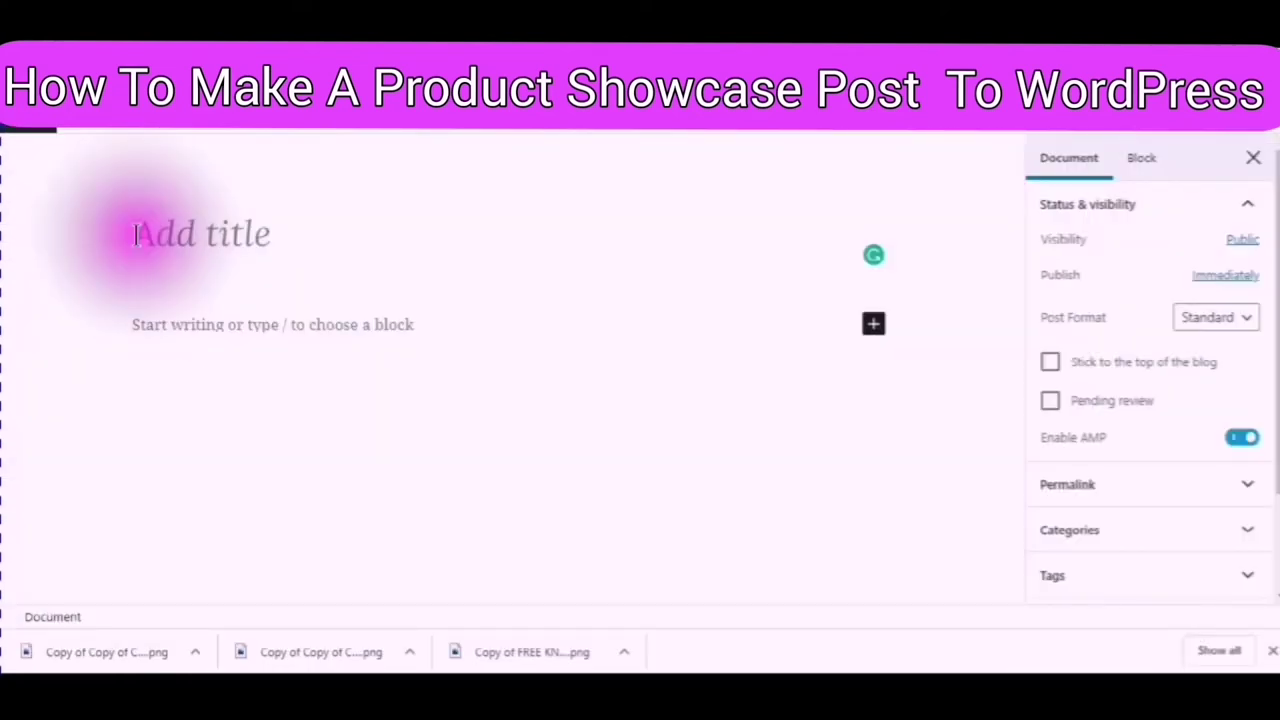
{"action": "left_click", "coordinate": [137, 233]}
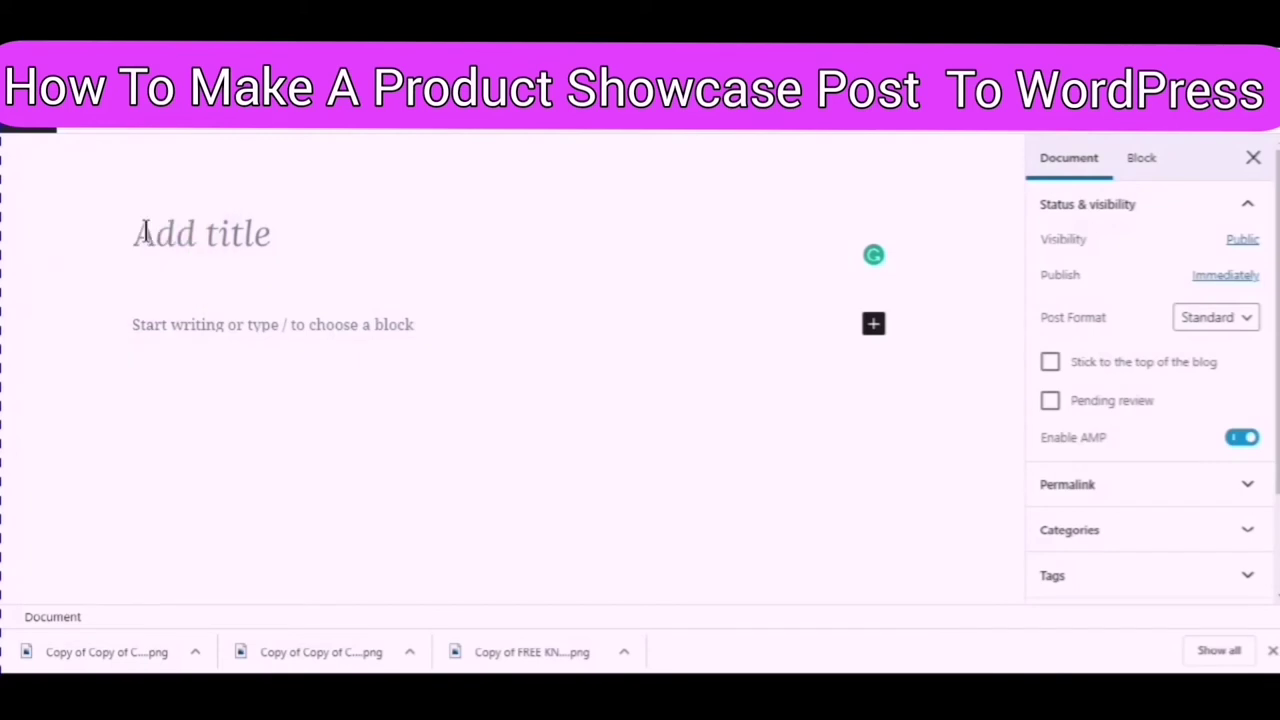
{"action": "left_click", "coordinate": [94, 176]}
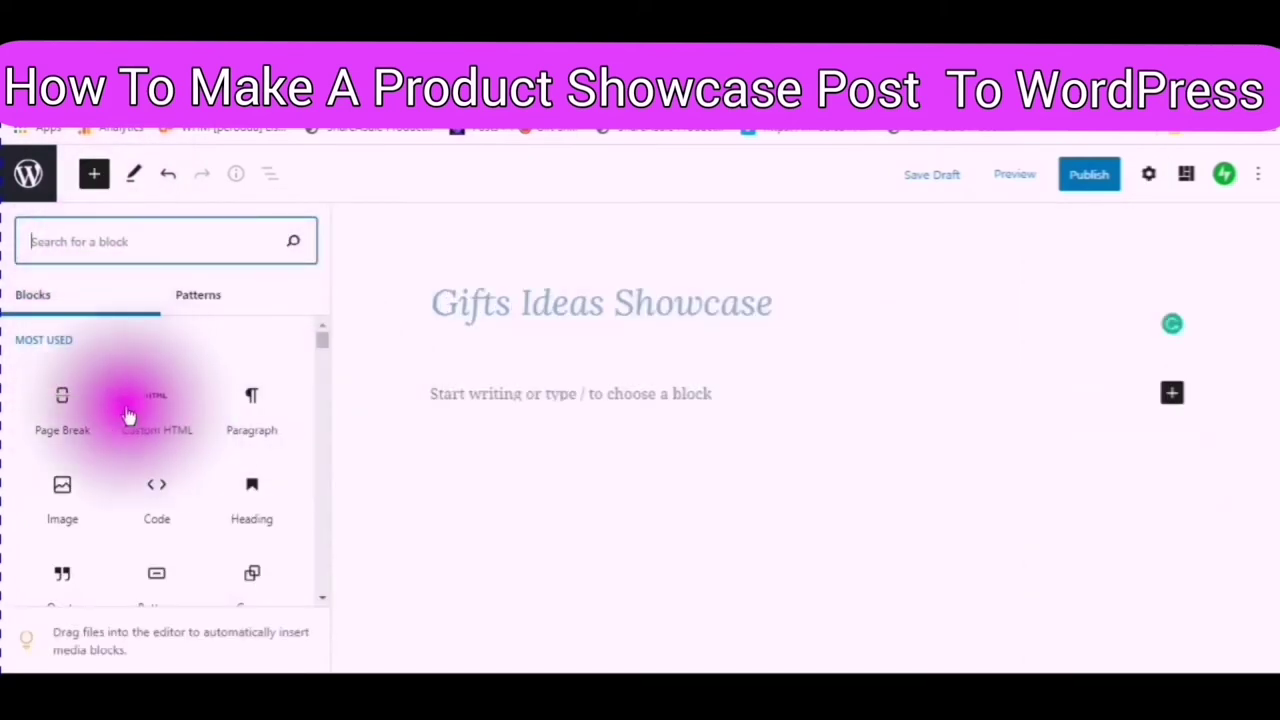
Add a Custom HTML block, paste the ShareASale widget code into it, and switch to Preview.
{"action": "left_click", "coordinate": [155, 404]}
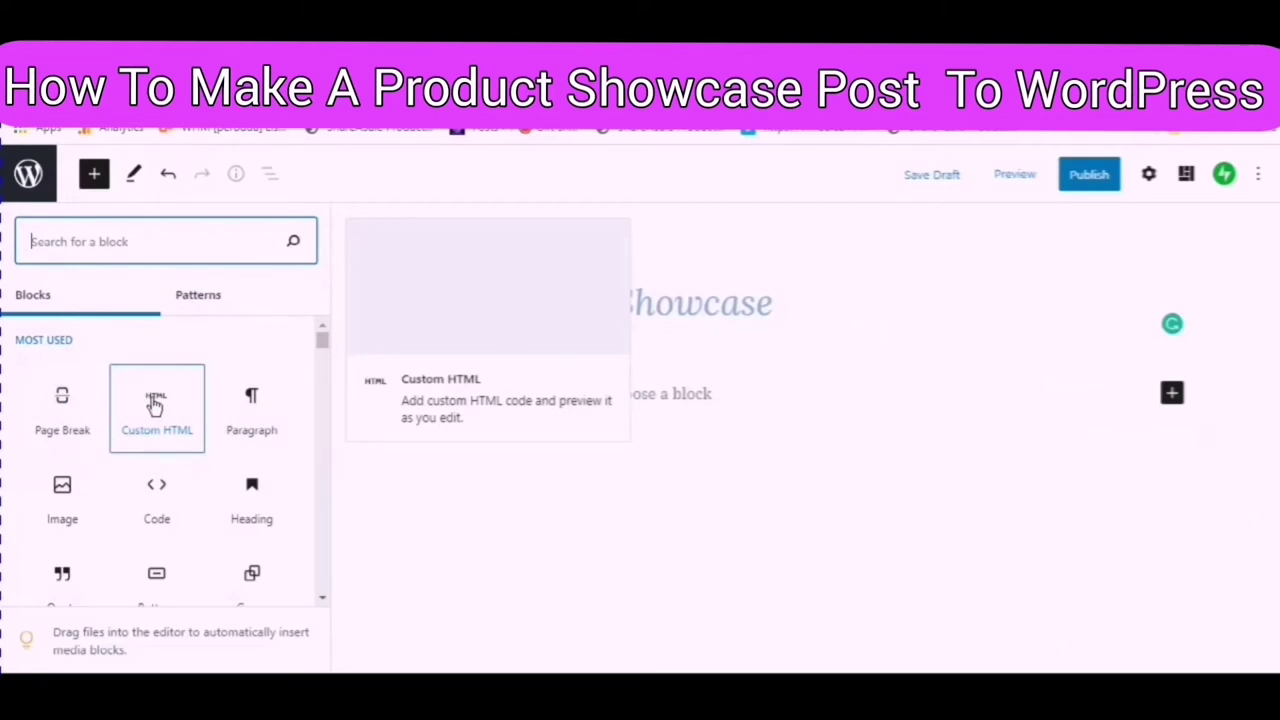
{"action": "left_click", "coordinate": [155, 404]}
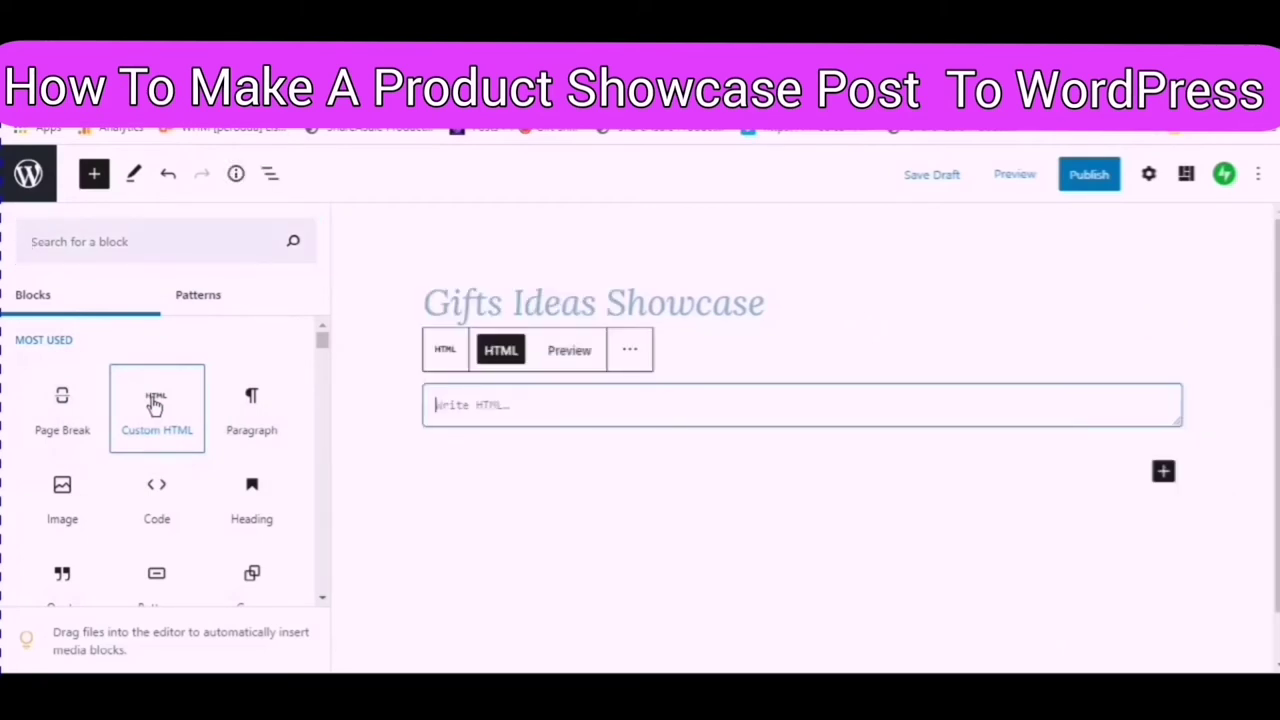
{"action": "left_click", "coordinate": [435, 398]}
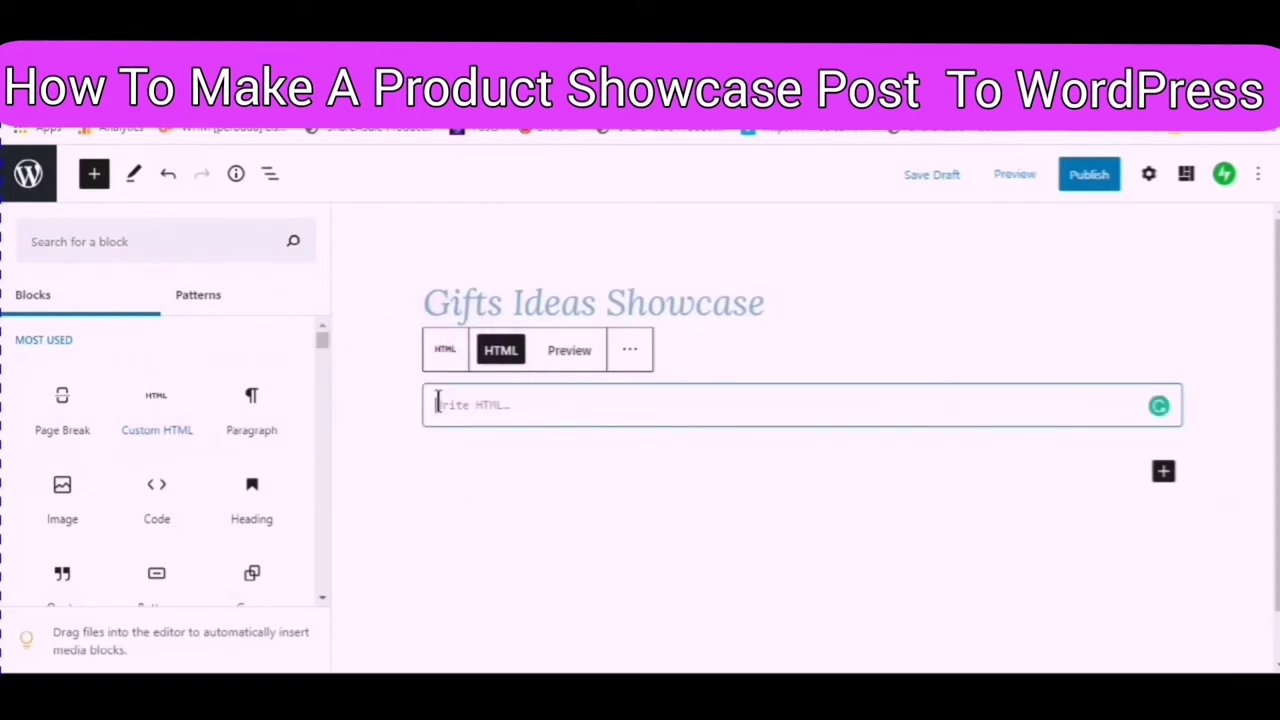
{"action": "right_click", "coordinate": [441, 406]}
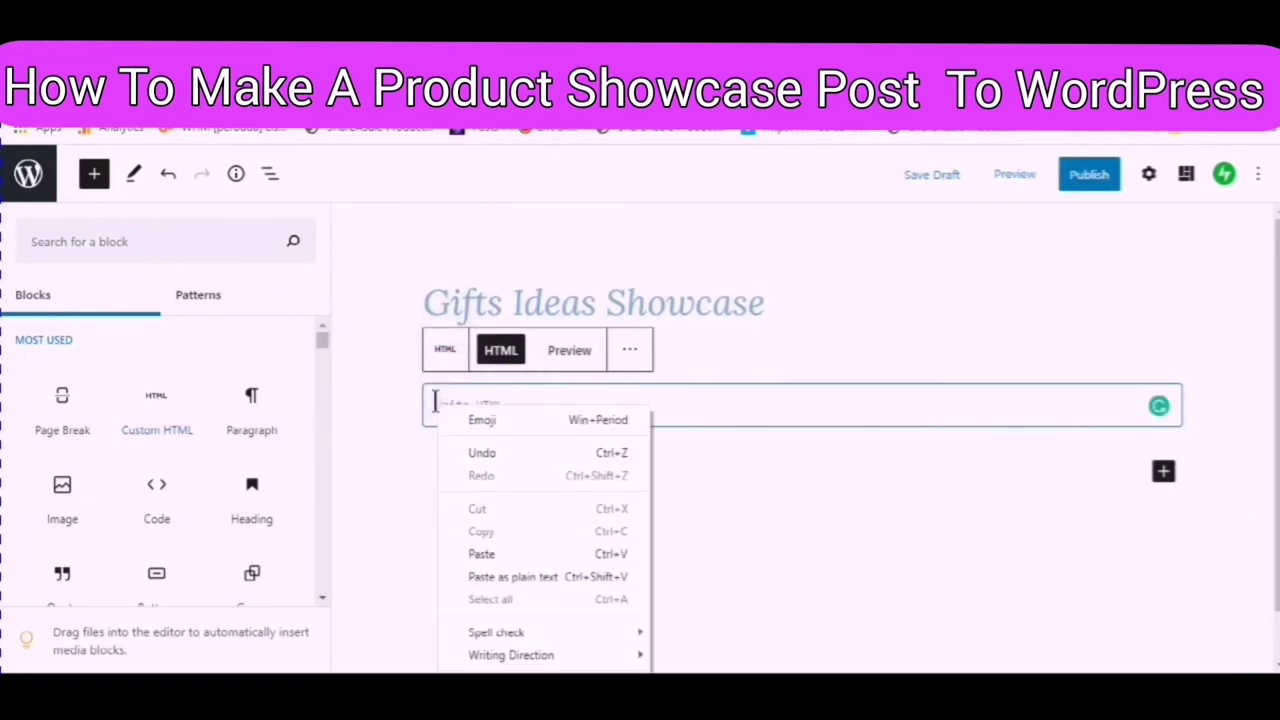
{"action": "left_click", "coordinate": [476, 548]}
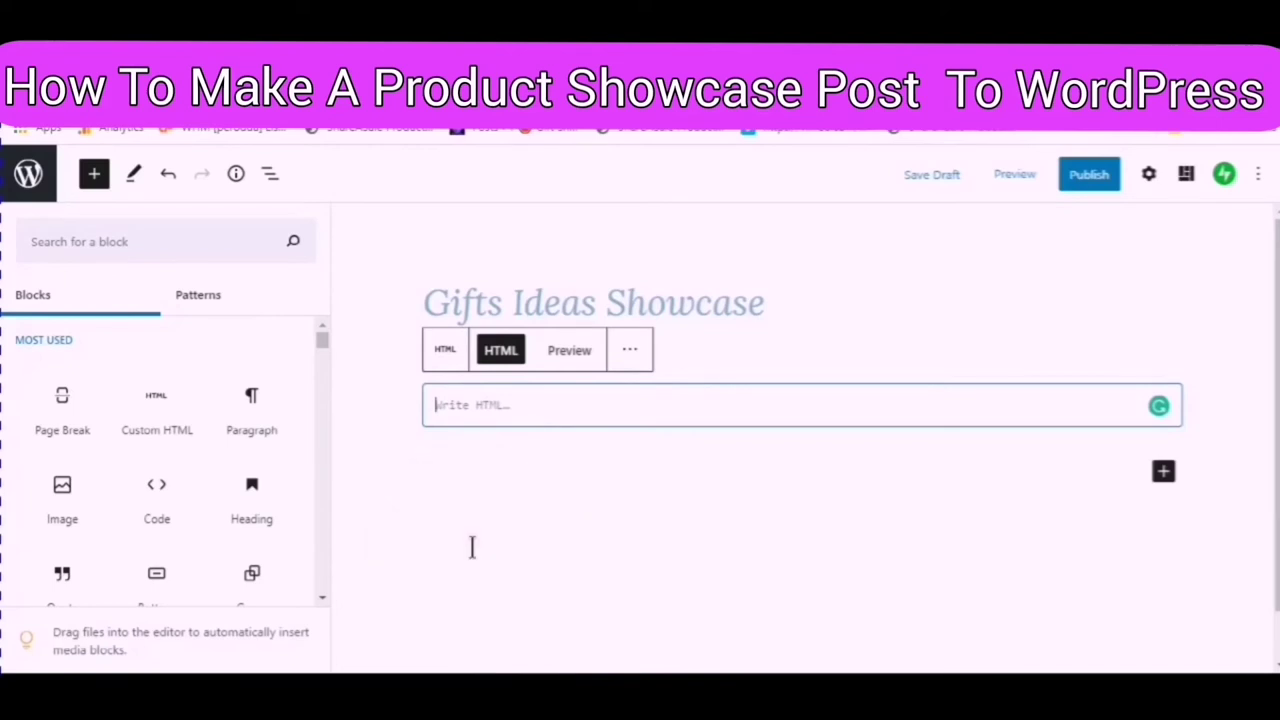
{"action": "left_click", "coordinate": [572, 352]}
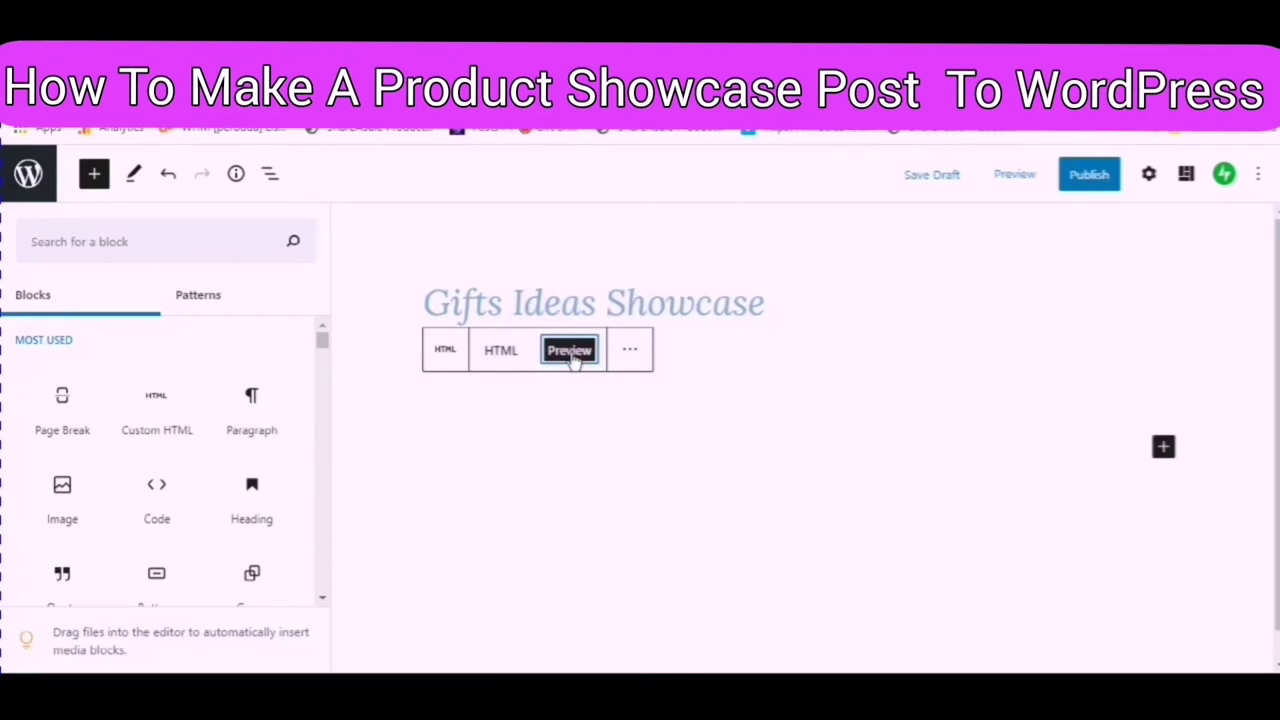
Save 'Gifts Ideas Showcase' as a draft and open the pre-publish checks.
{"action": "left_click", "coordinate": [358, 558]}
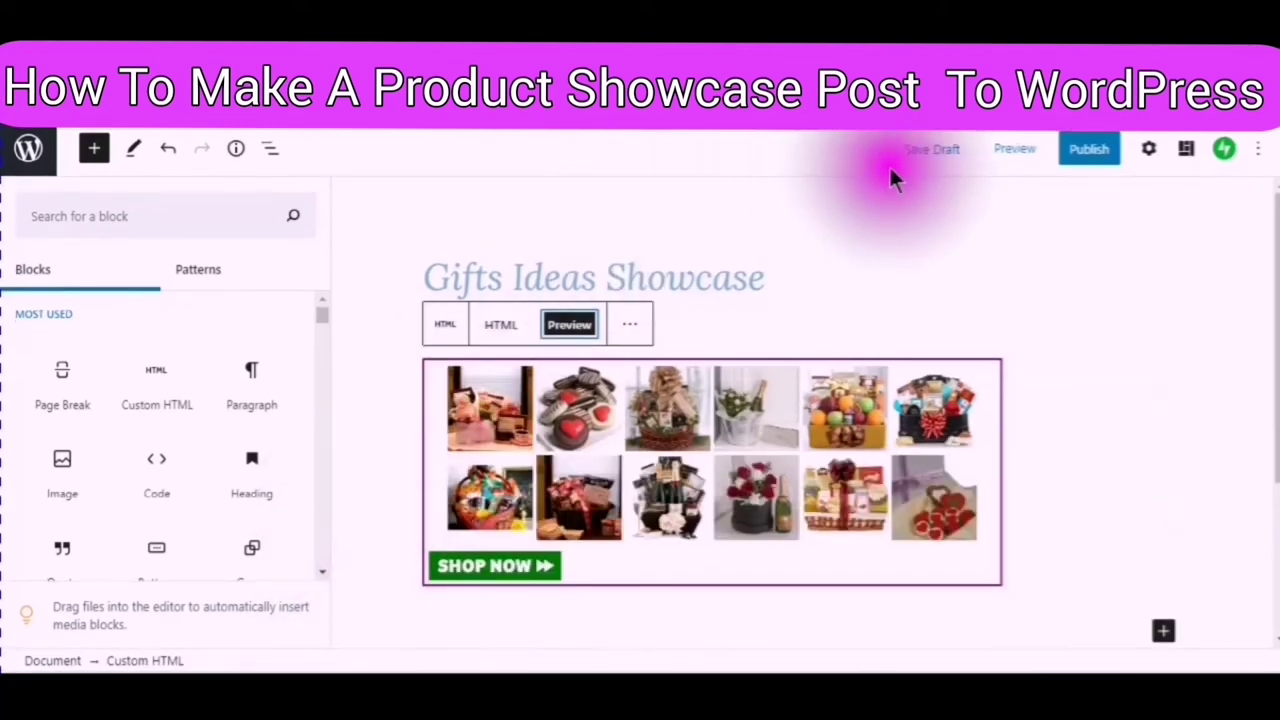
{"action": "left_click", "coordinate": [932, 167]}
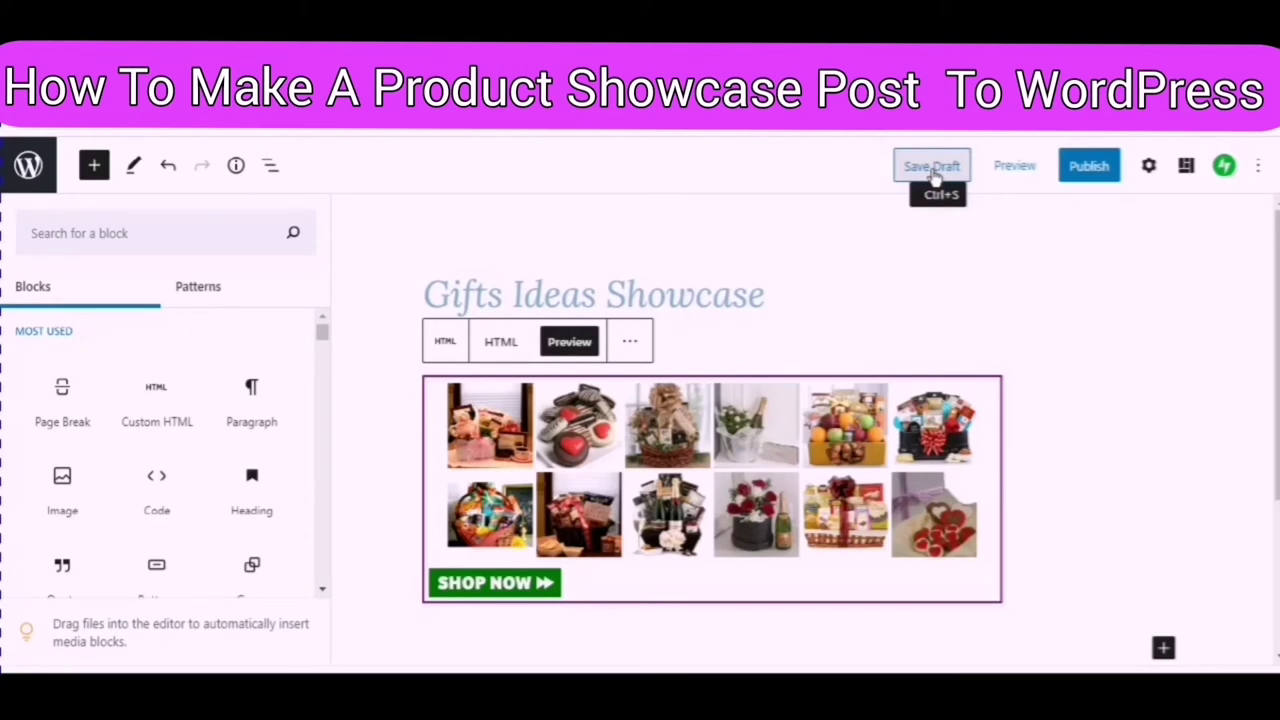
{"action": "left_click", "coordinate": [934, 172]}
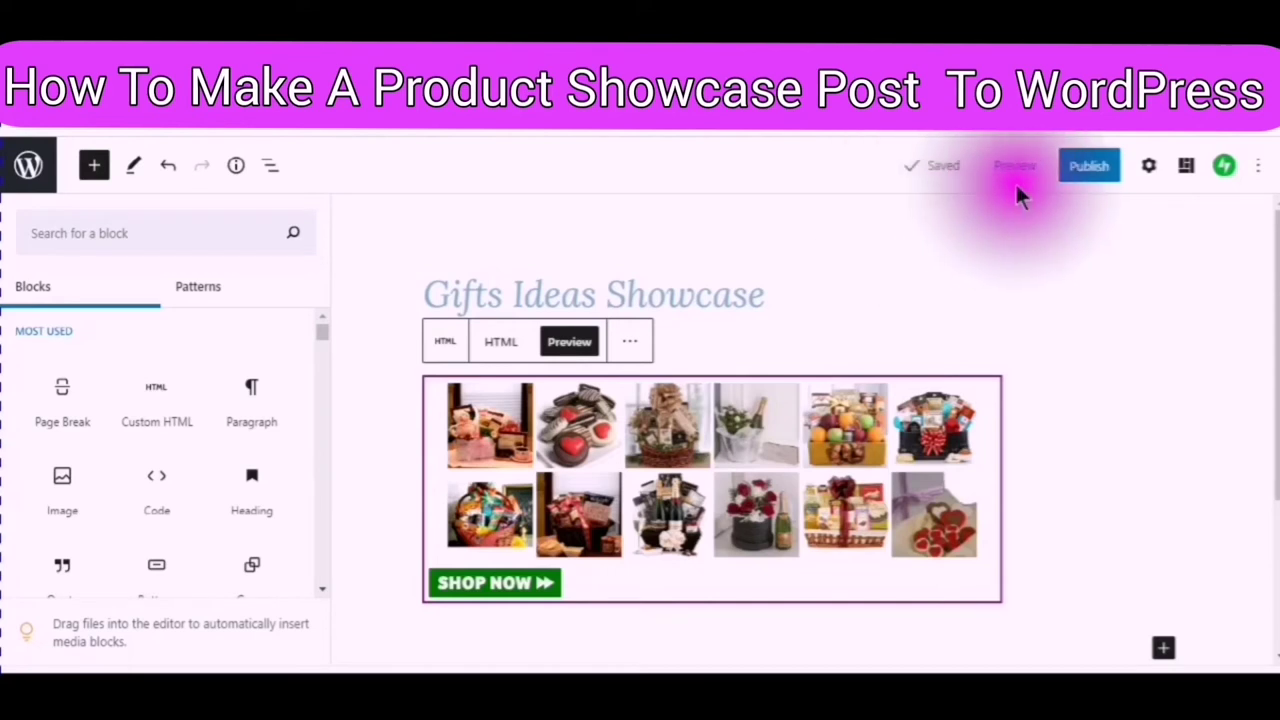
{"action": "left_click", "coordinate": [1090, 167]}
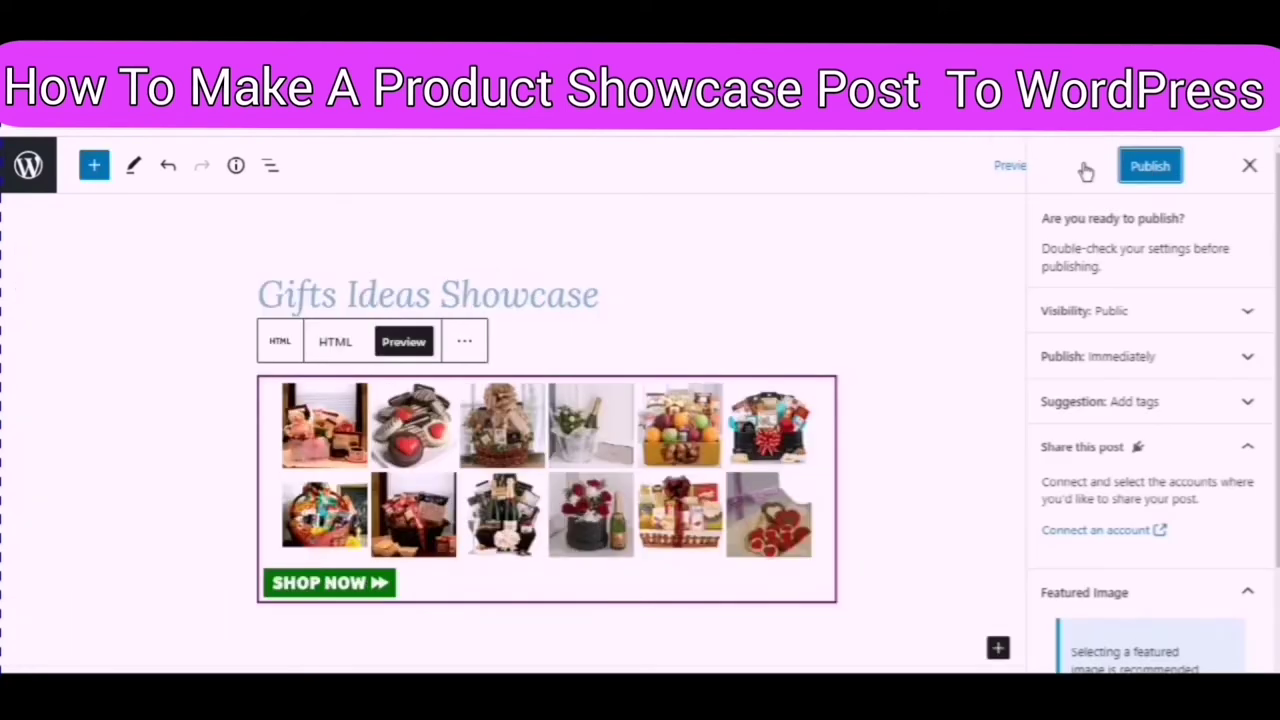
Confirm publishing the 'Gifts Ideas Showcase' post.
{"action": "left_click", "coordinate": [1135, 167]}
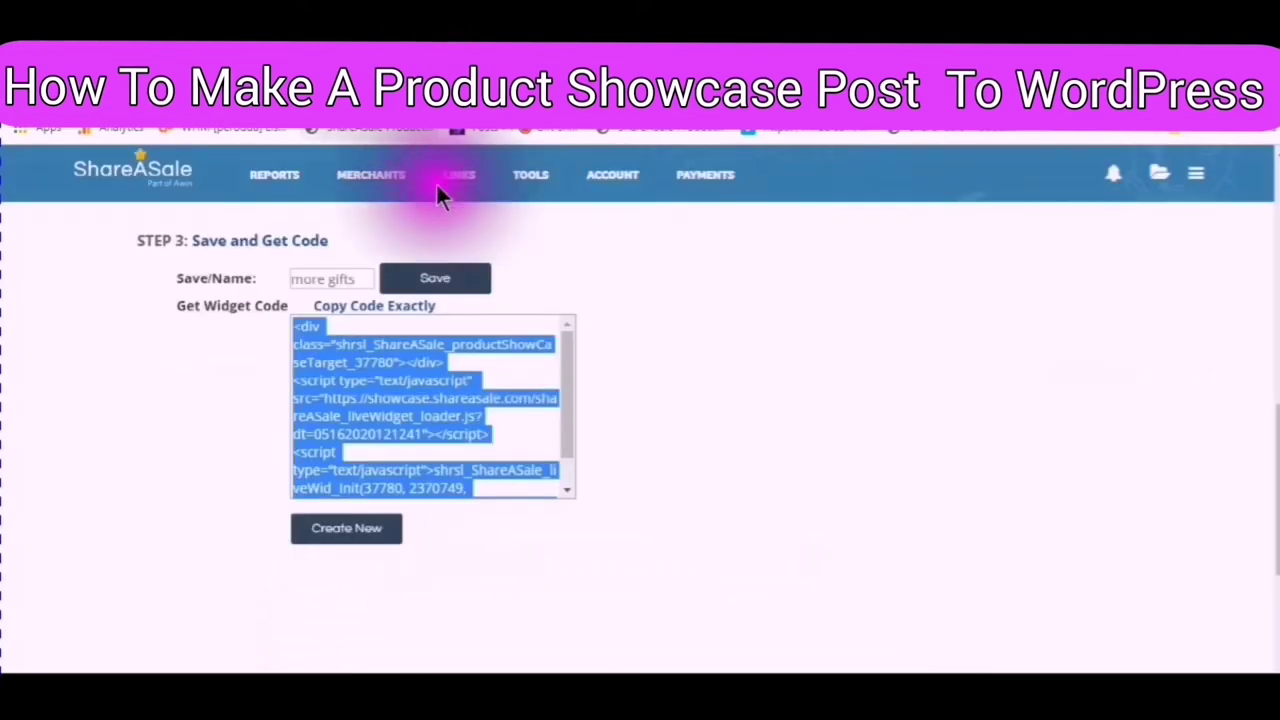
Save the ShareASale showcase widget as 'more gifts' and review the saved-widget confirmation.
{"action": "left_click", "coordinate": [433, 283]}
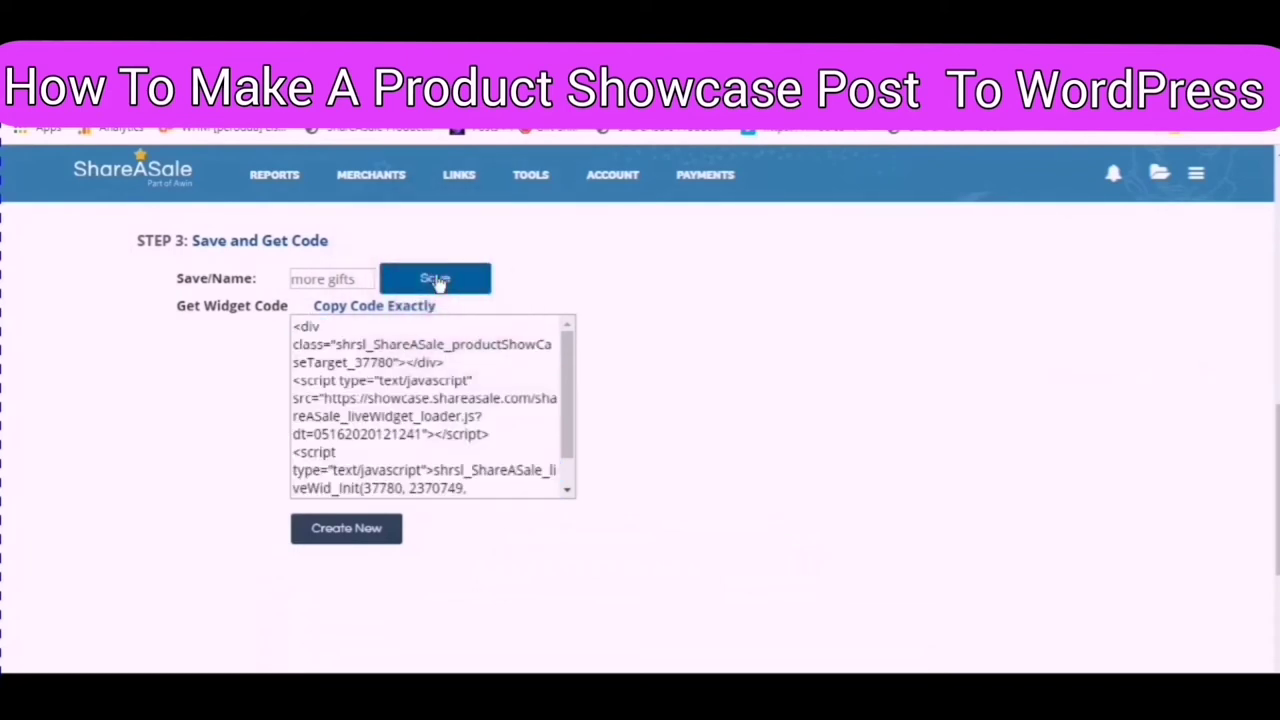
{"action": "left_click", "coordinate": [427, 289]}
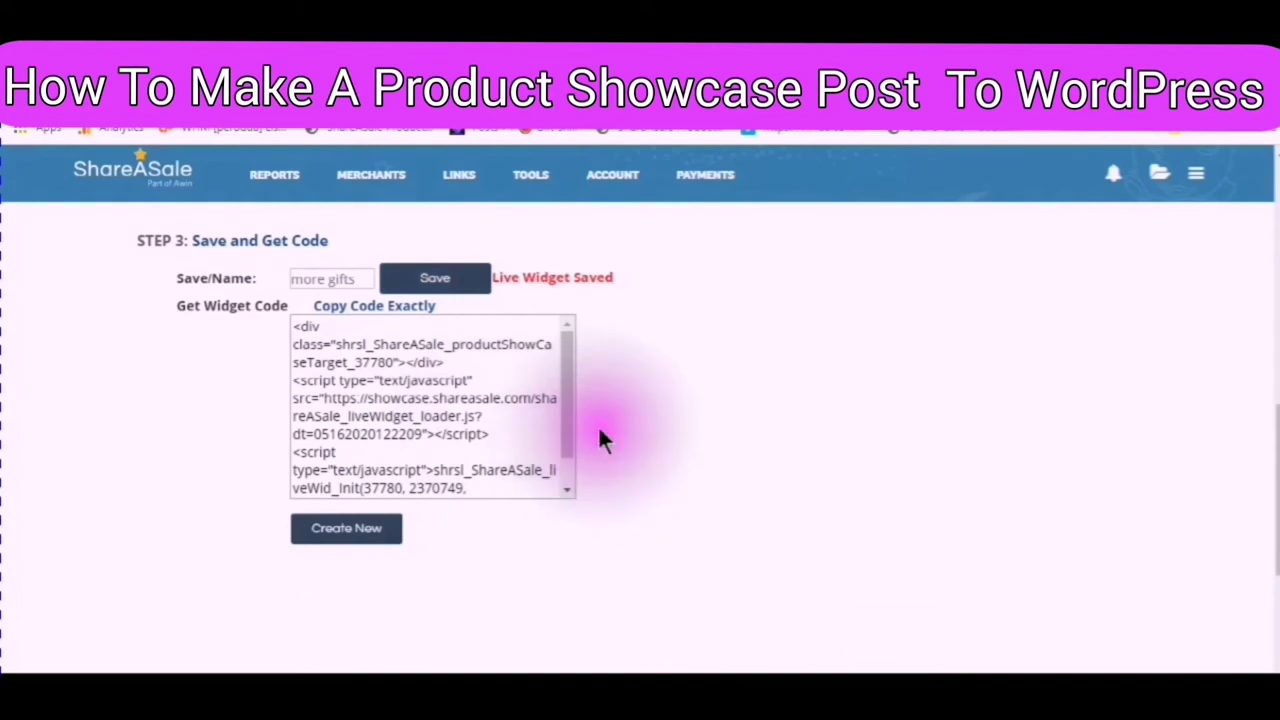
{"action": "scroll", "coordinate": [598, 421], "scroll_direction": "up", "scroll_amount": 5}
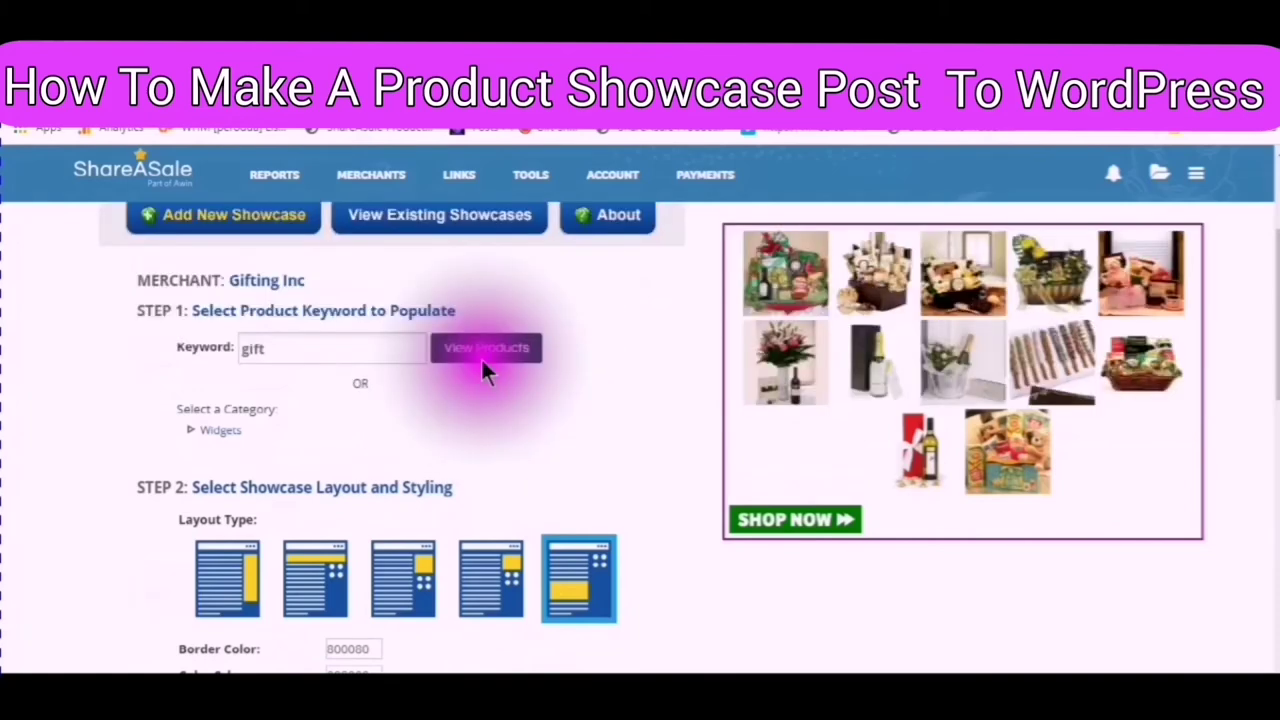
{"action": "scroll", "coordinate": [483, 366], "scroll_direction": "up", "scroll_amount": 3}
{"action": "scroll", "coordinate": [578, 441], "scroll_direction": "down", "scroll_amount": 3}
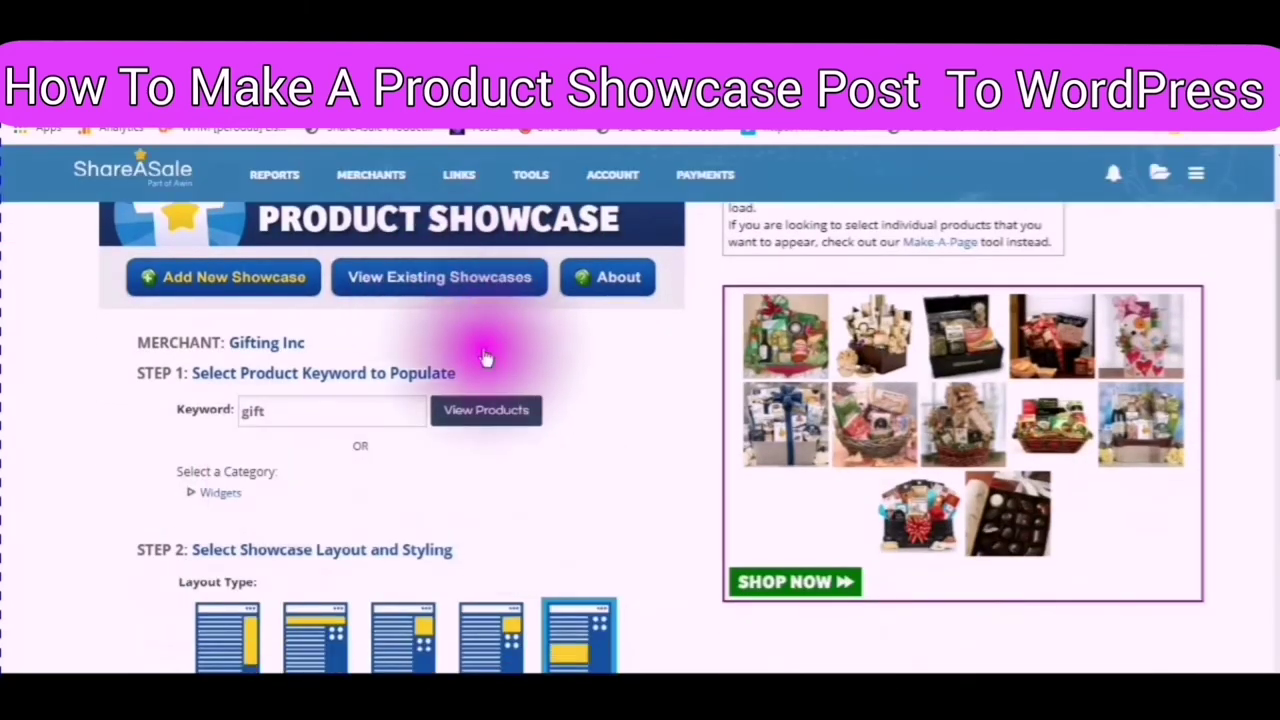
Open the list of existing ShareASale showcases and look through it.
{"action": "left_click", "coordinate": [424, 288]}
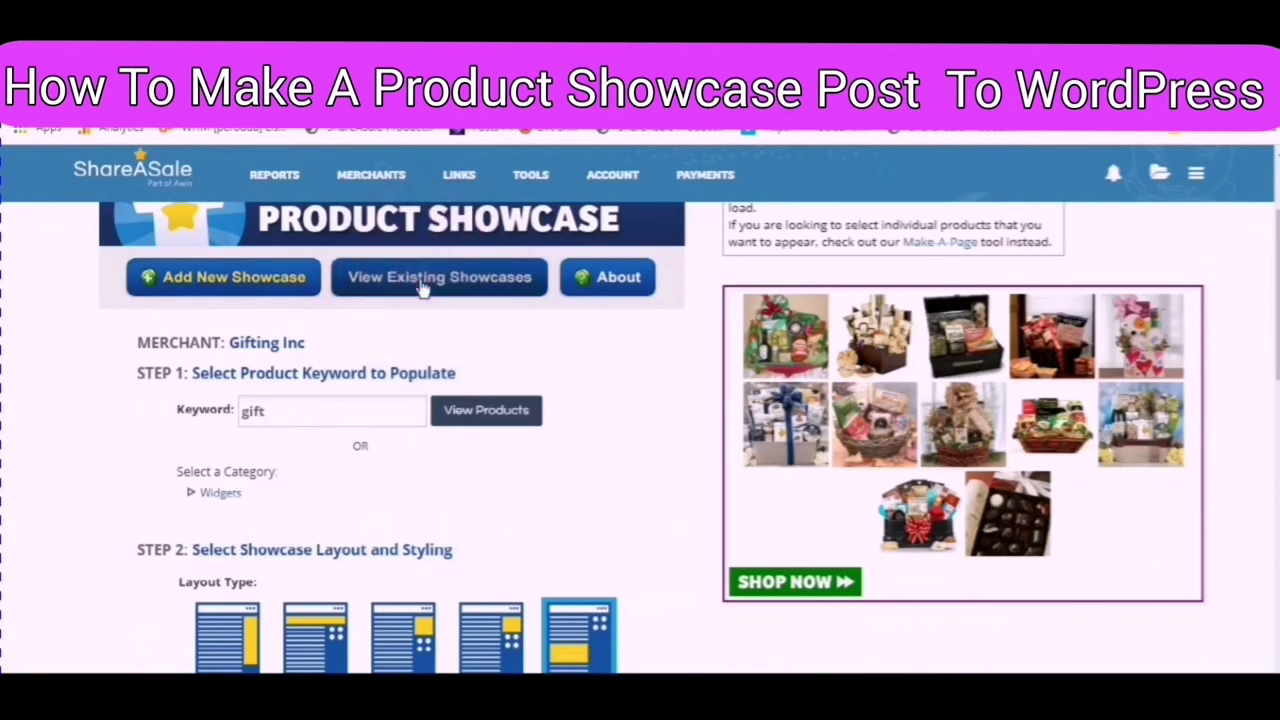
{"action": "scroll", "coordinate": [521, 343], "scroll_direction": "down", "scroll_amount": 2}
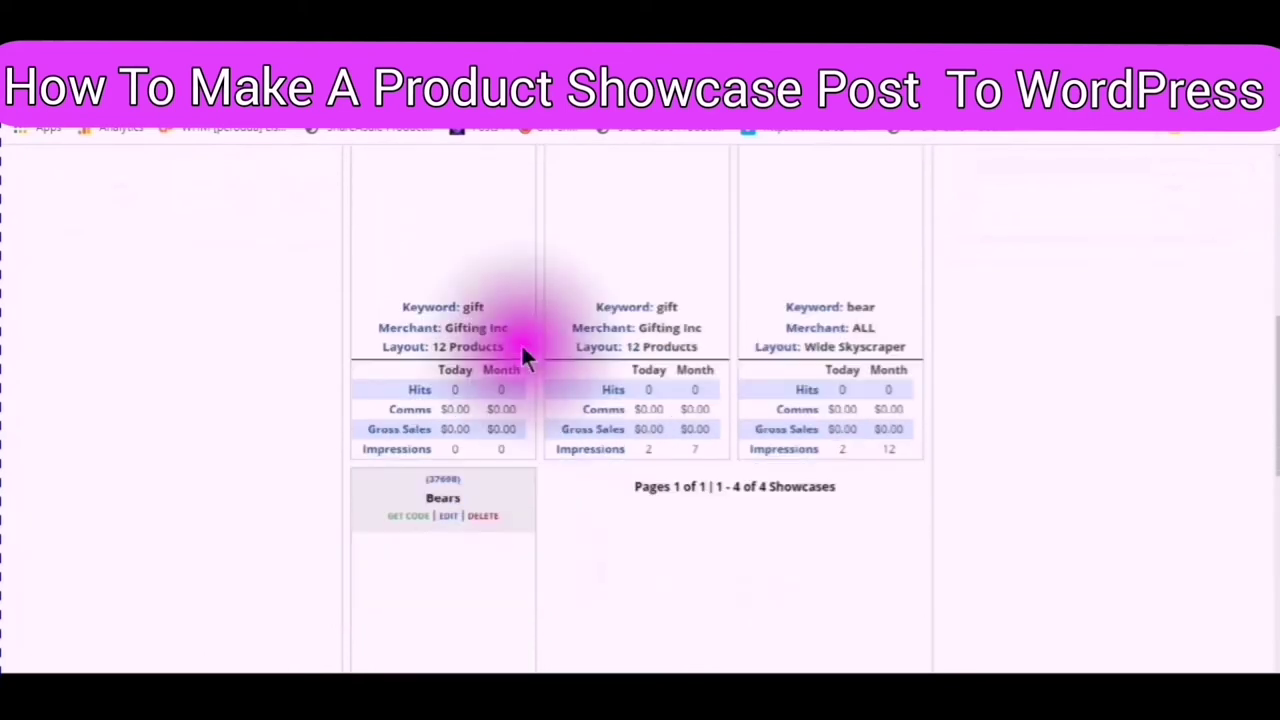
{"action": "scroll", "coordinate": [521, 344], "scroll_direction": "up", "scroll_amount": 1}
{"action": "scroll", "coordinate": [521, 344], "scroll_direction": "up", "scroll_amount": 2}
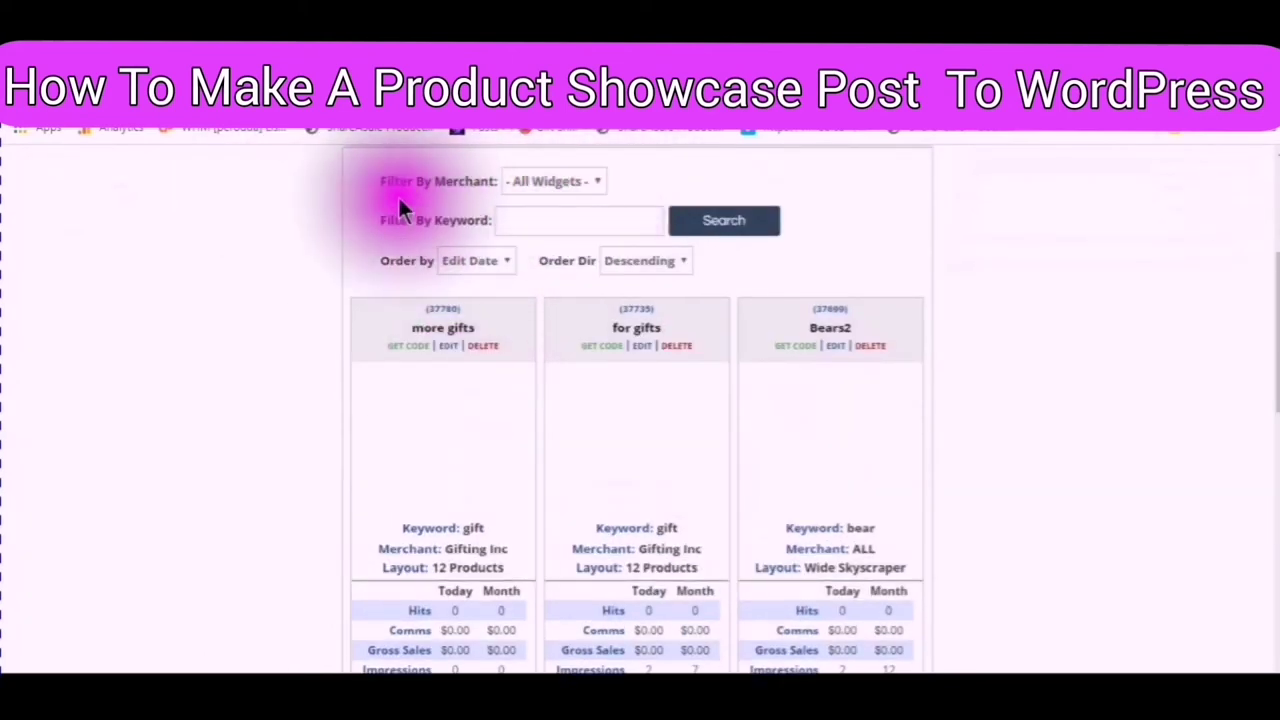
{"action": "scroll", "coordinate": [424, 237], "scroll_direction": "up", "scroll_amount": 2}
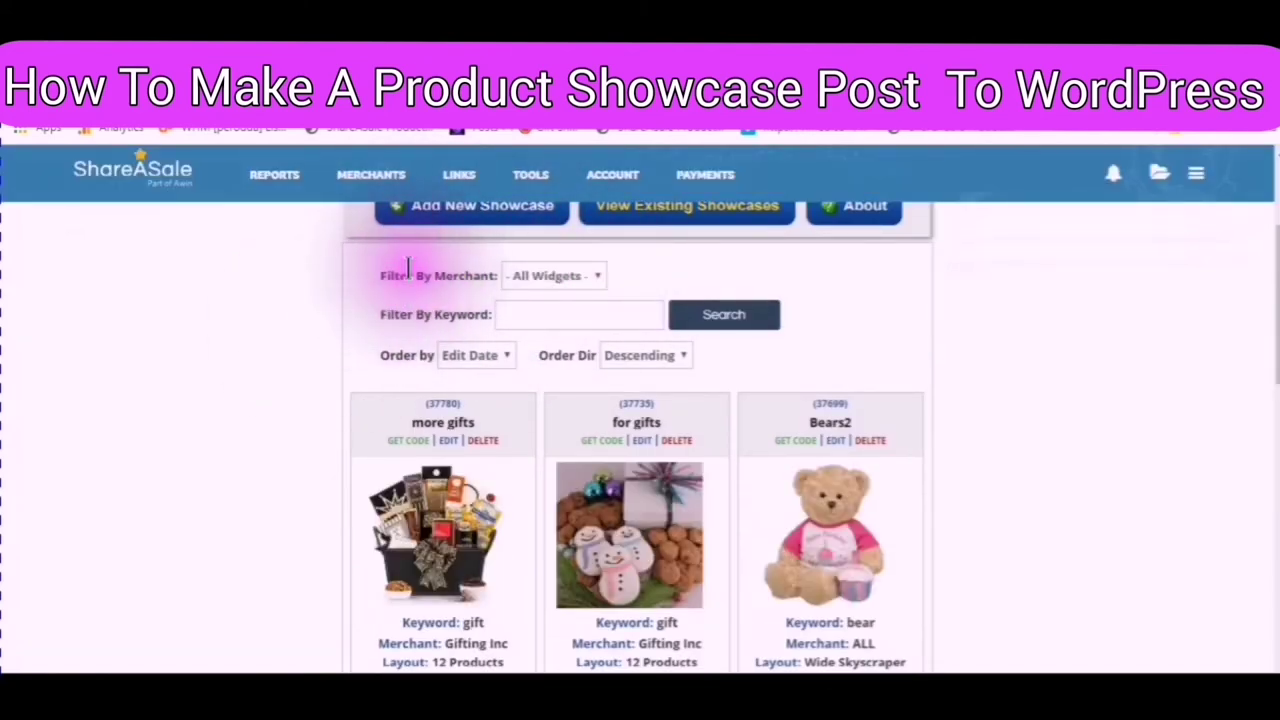
{"action": "scroll", "coordinate": [476, 270], "scroll_direction": "up", "scroll_amount": 1}
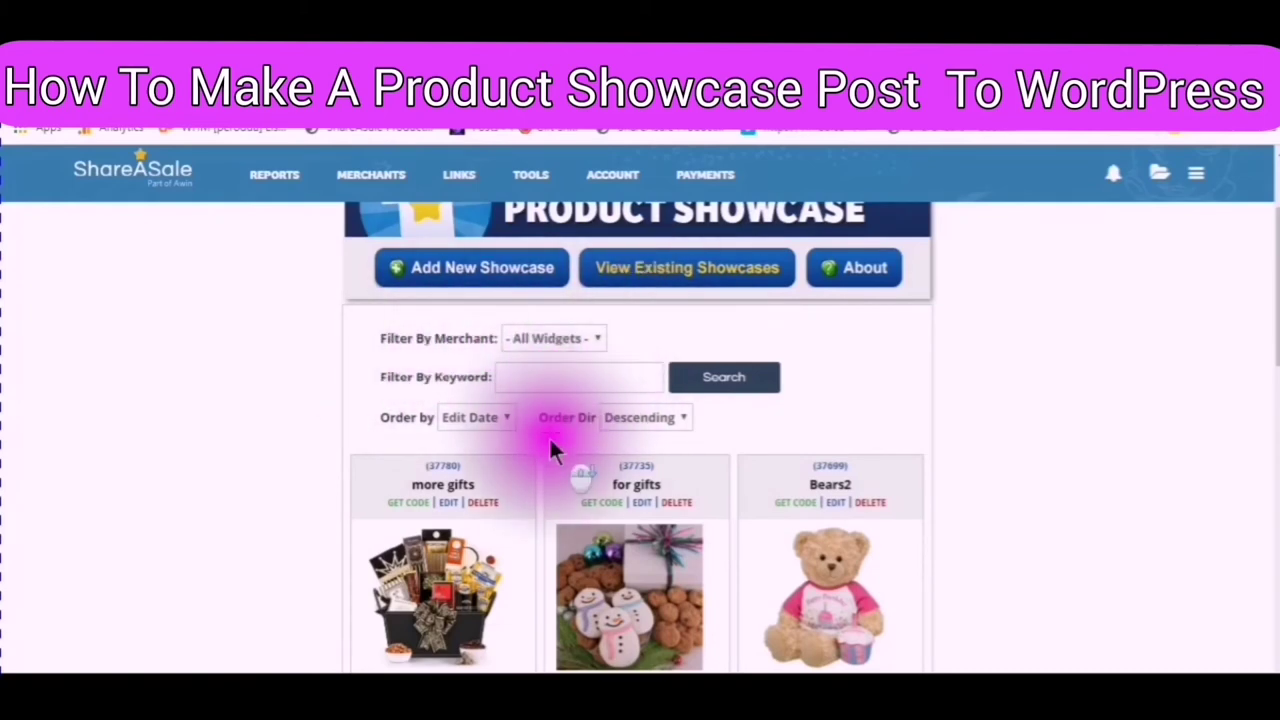
{"action": "scroll", "coordinate": [555, 450], "scroll_direction": "down", "scroll_amount": 5}
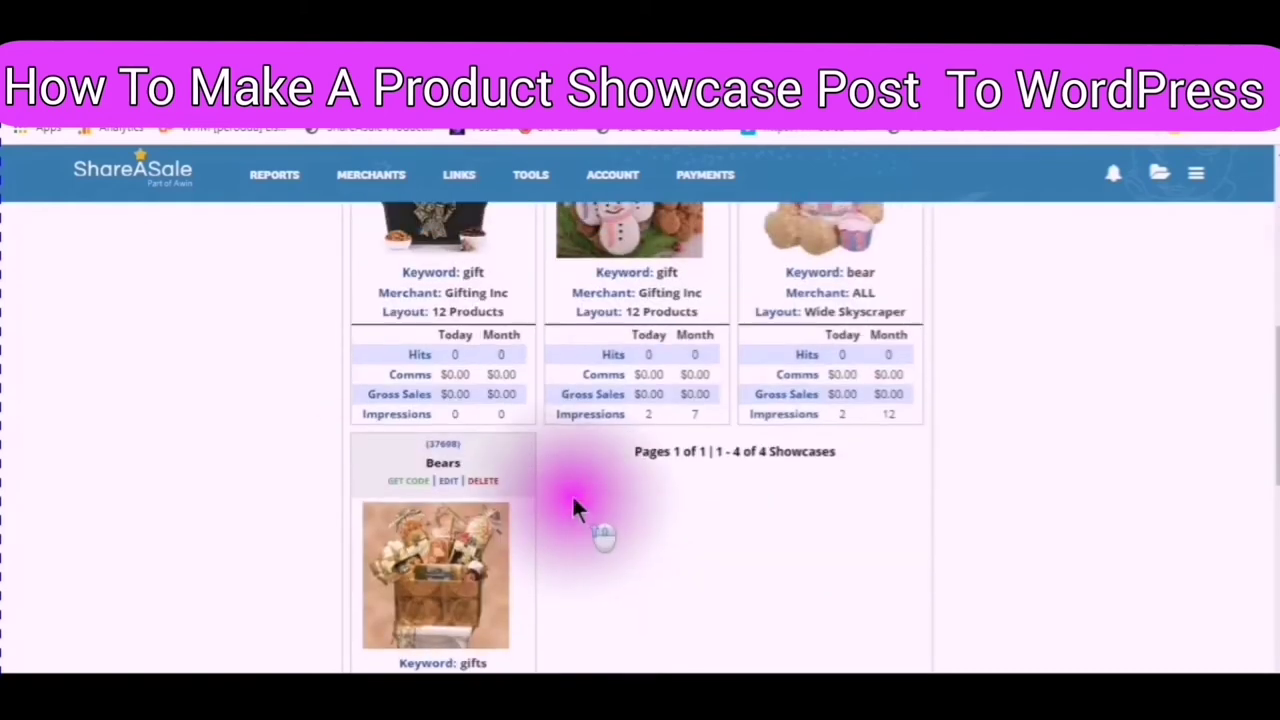
{"action": "scroll", "coordinate": [573, 499], "scroll_direction": "up", "scroll_amount": 4}
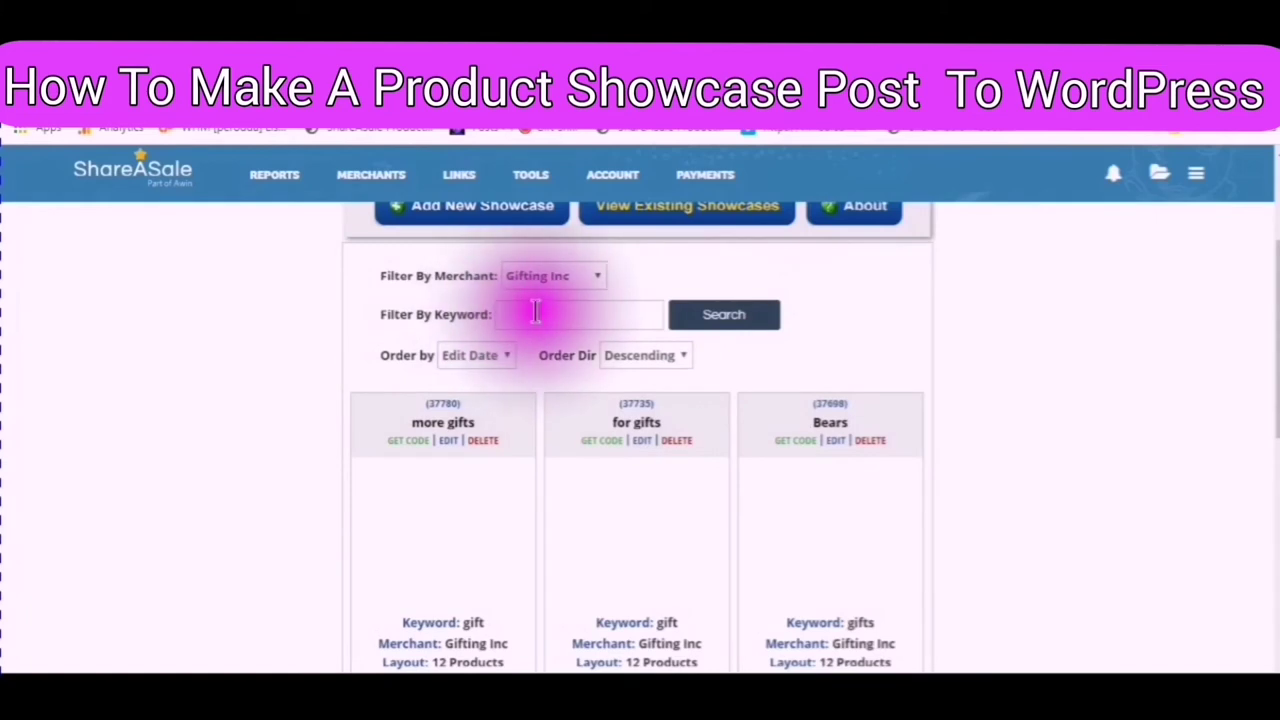
Filter the showcases by keyword, keep them ordered by Edit Date, and check the sort direction options.
{"action": "left_click", "coordinate": [520, 313]}
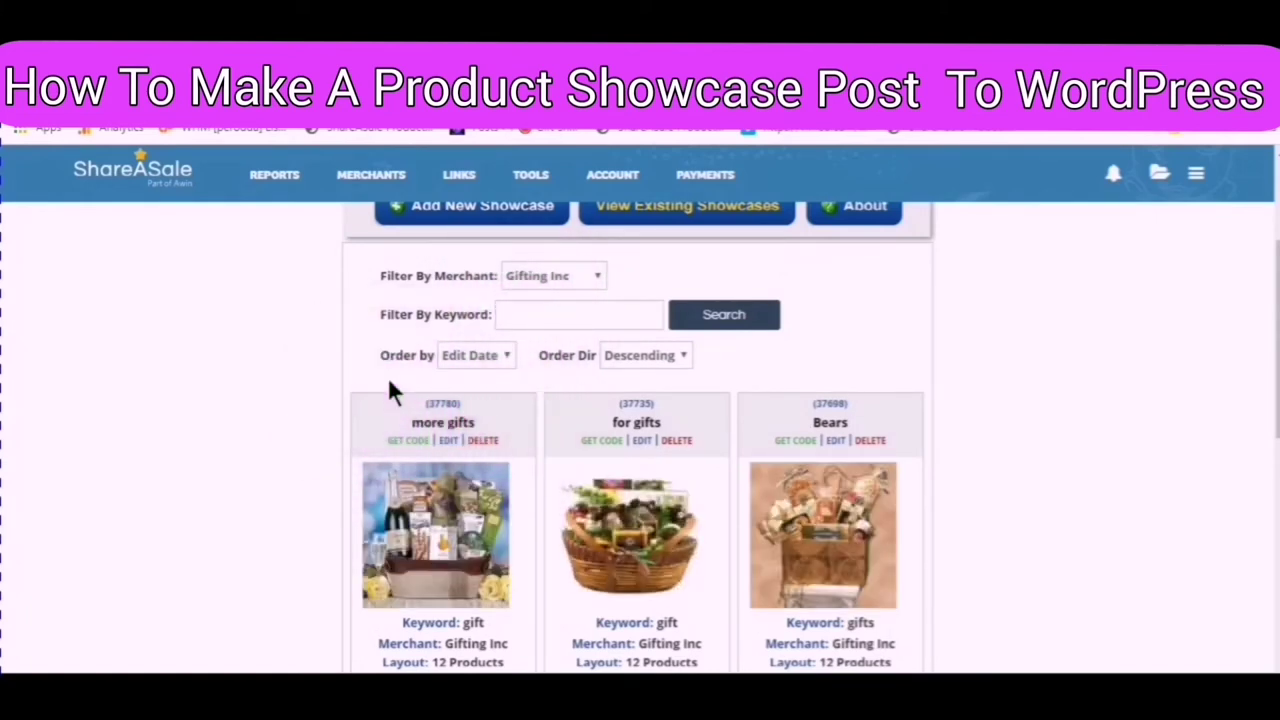
{"action": "left_click", "coordinate": [504, 356]}
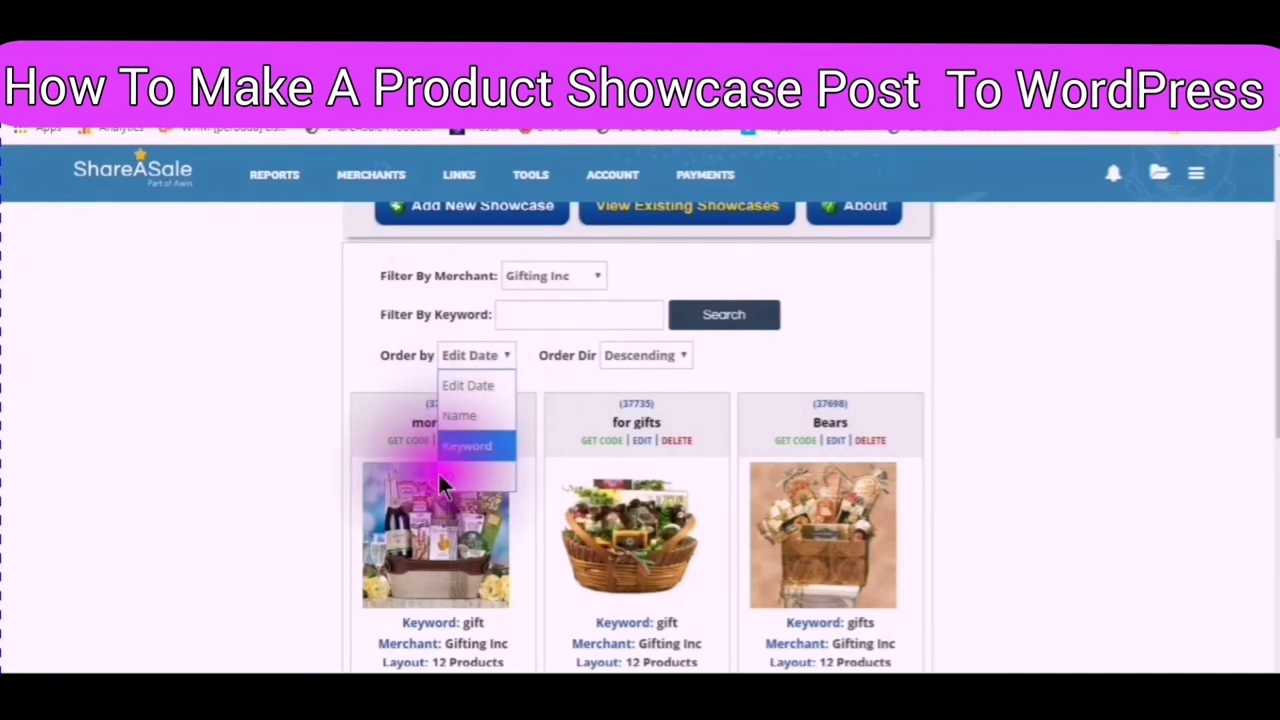
{"action": "left_click", "coordinate": [681, 346]}
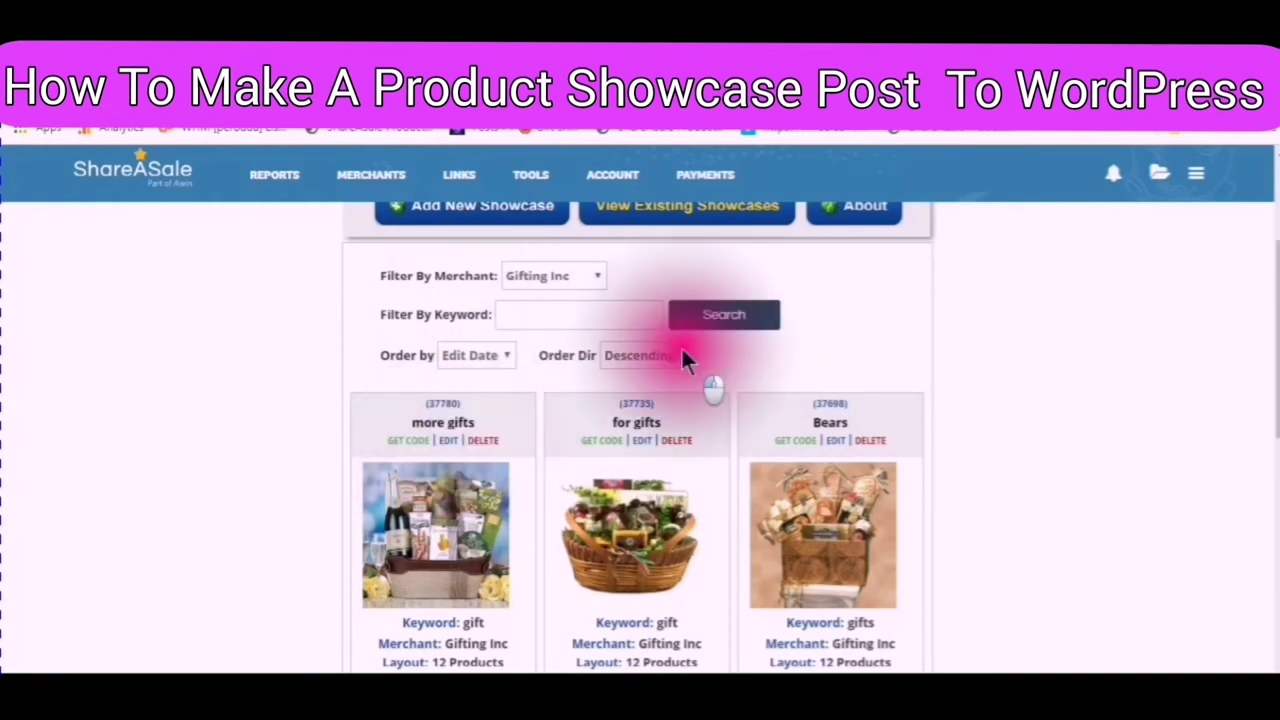
{"action": "left_click", "coordinate": [680, 356]}
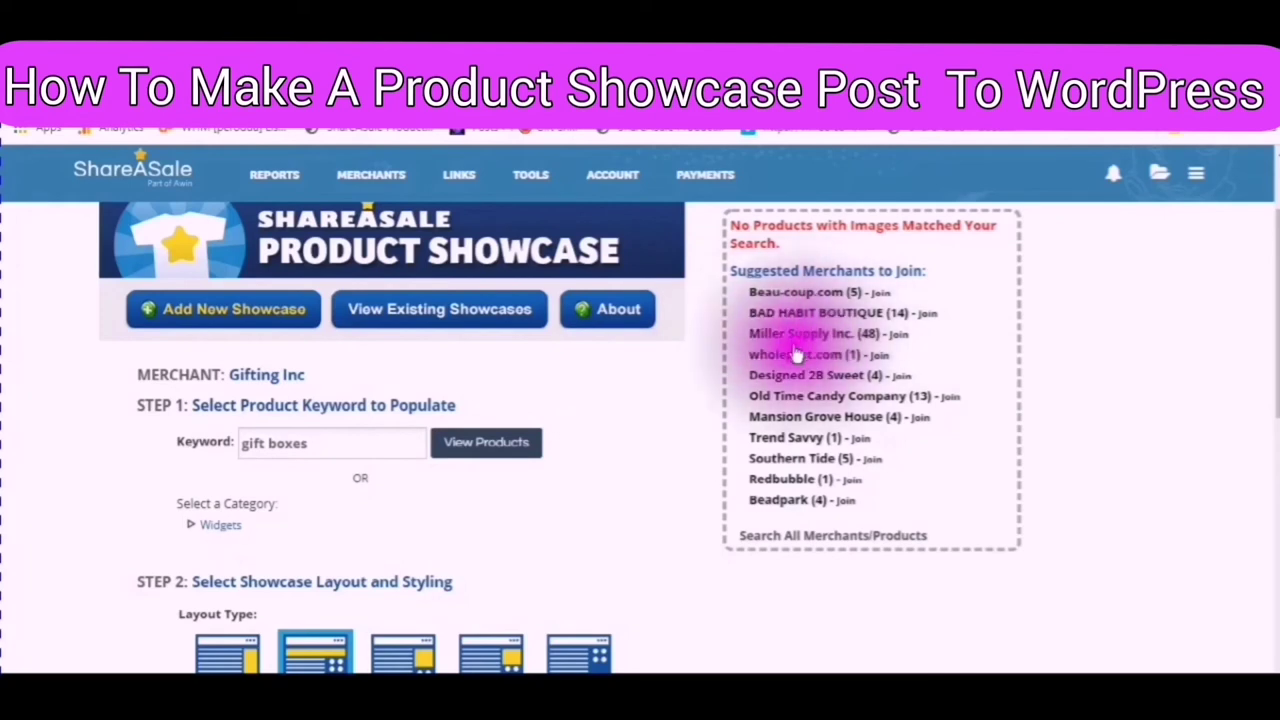
Open the Old Time Candy Company program agreement and click into its Optional marketing-plan box.
{"action": "left_click", "coordinate": [949, 396]}
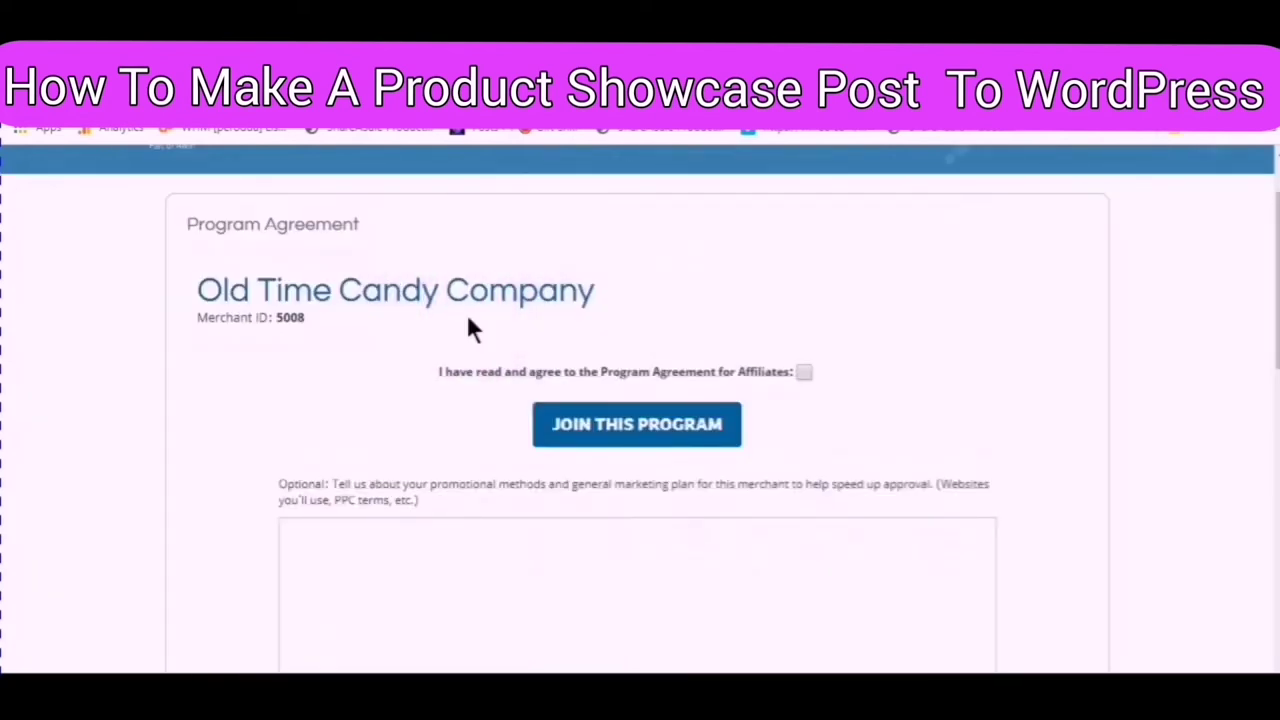
{"action": "scroll", "coordinate": [437, 316], "scroll_direction": "down", "scroll_amount": 1}
{"action": "scroll", "coordinate": [434, 320], "scroll_direction": "down", "scroll_amount": 1}
{"action": "scroll", "coordinate": [430, 315], "scroll_direction": "up", "scroll_amount": 1}
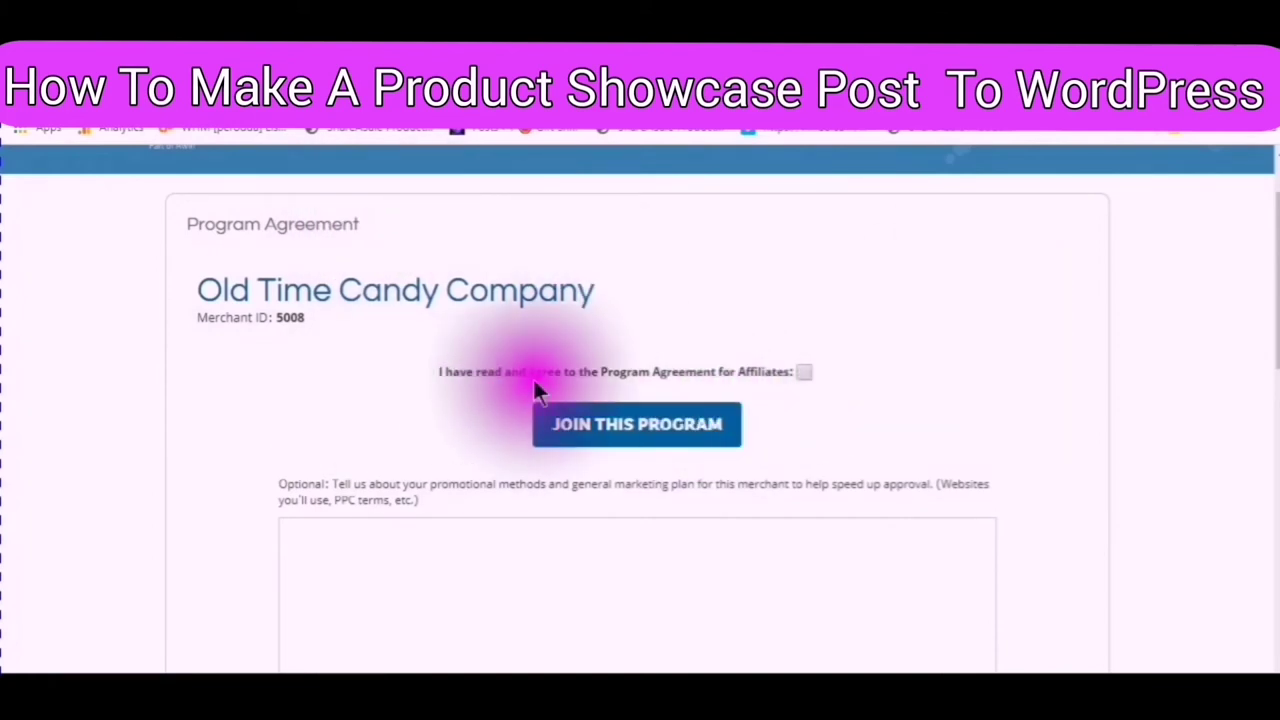
{"action": "scroll", "coordinate": [605, 412], "scroll_direction": "down", "scroll_amount": 3}
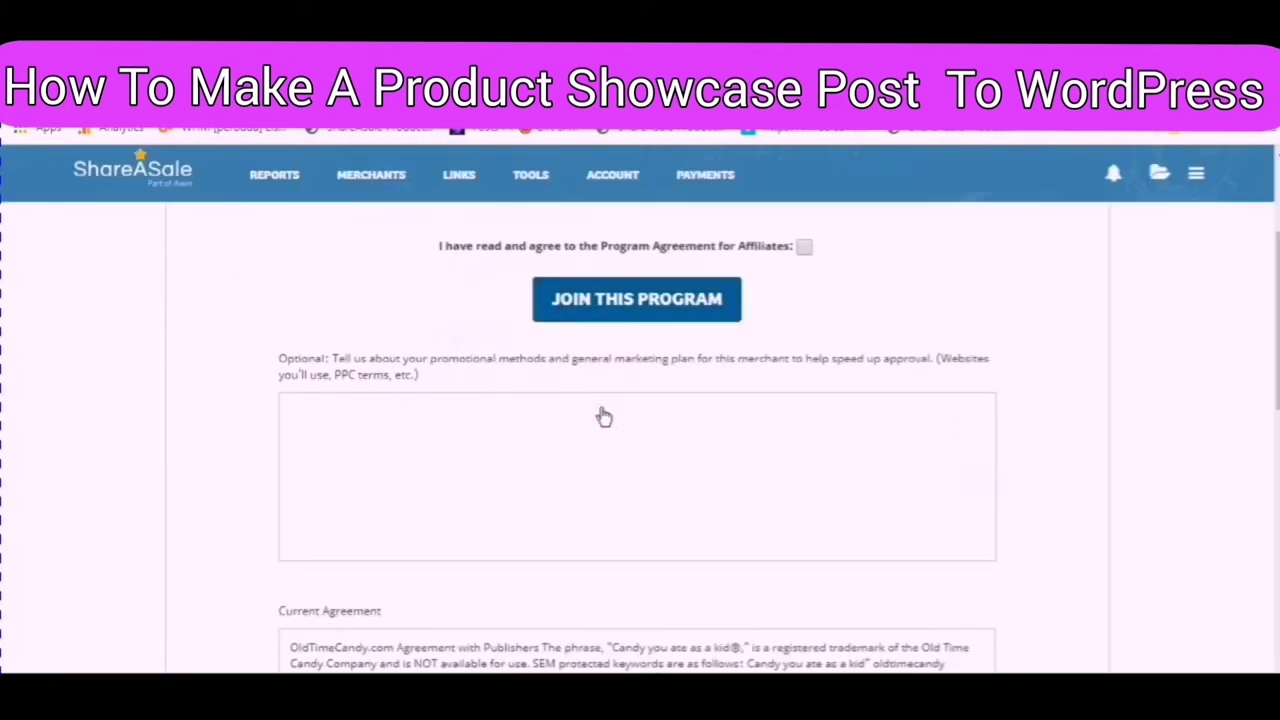
{"action": "left_click", "coordinate": [305, 390]}
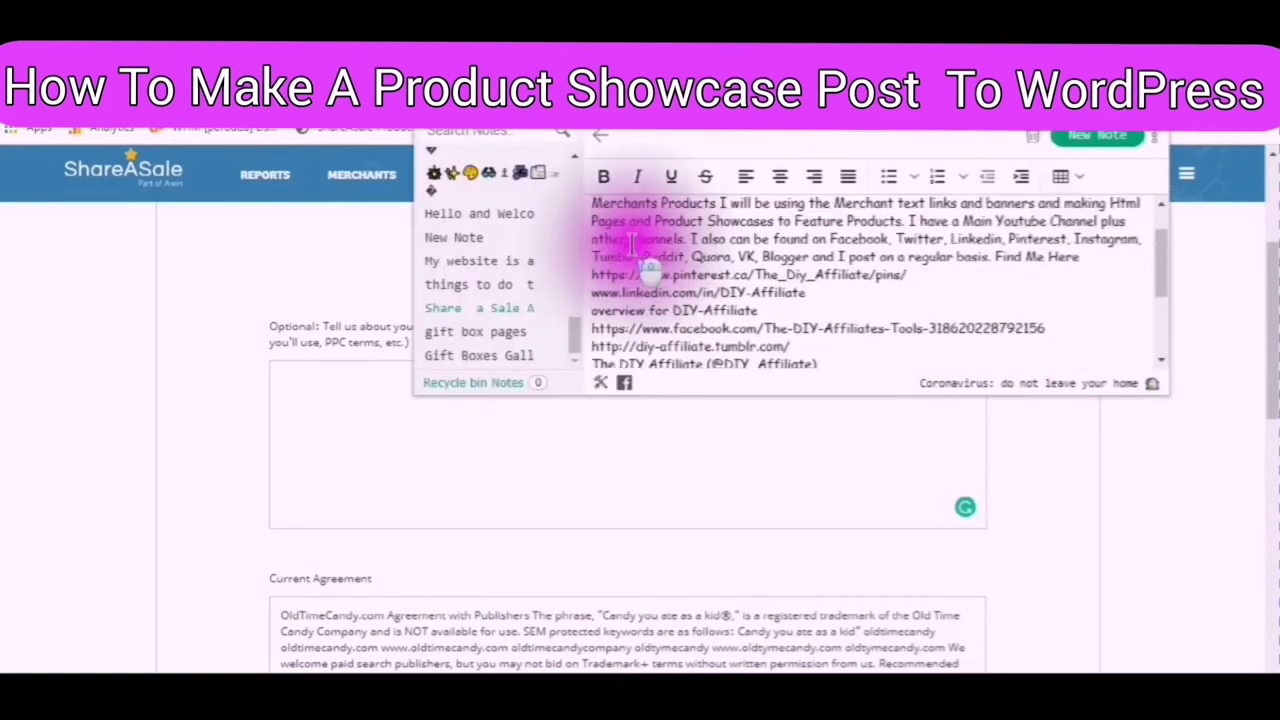
Copy the marketing-plan text from the saved ShareASale note and return to the Optional box.
{"action": "scroll", "coordinate": [600, 240], "scroll_direction": "up", "scroll_amount": 3}
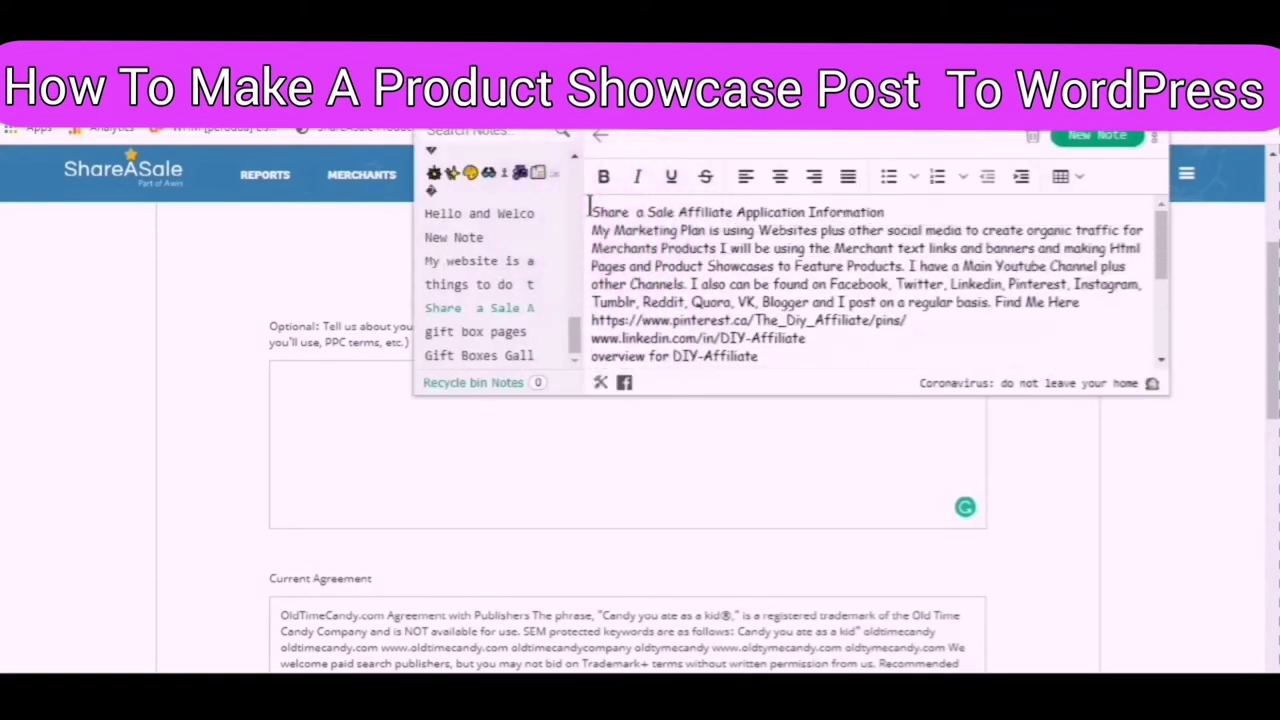
{"action": "left_click_drag", "start_coordinate": [592, 230], "coordinate": [1111, 379]}
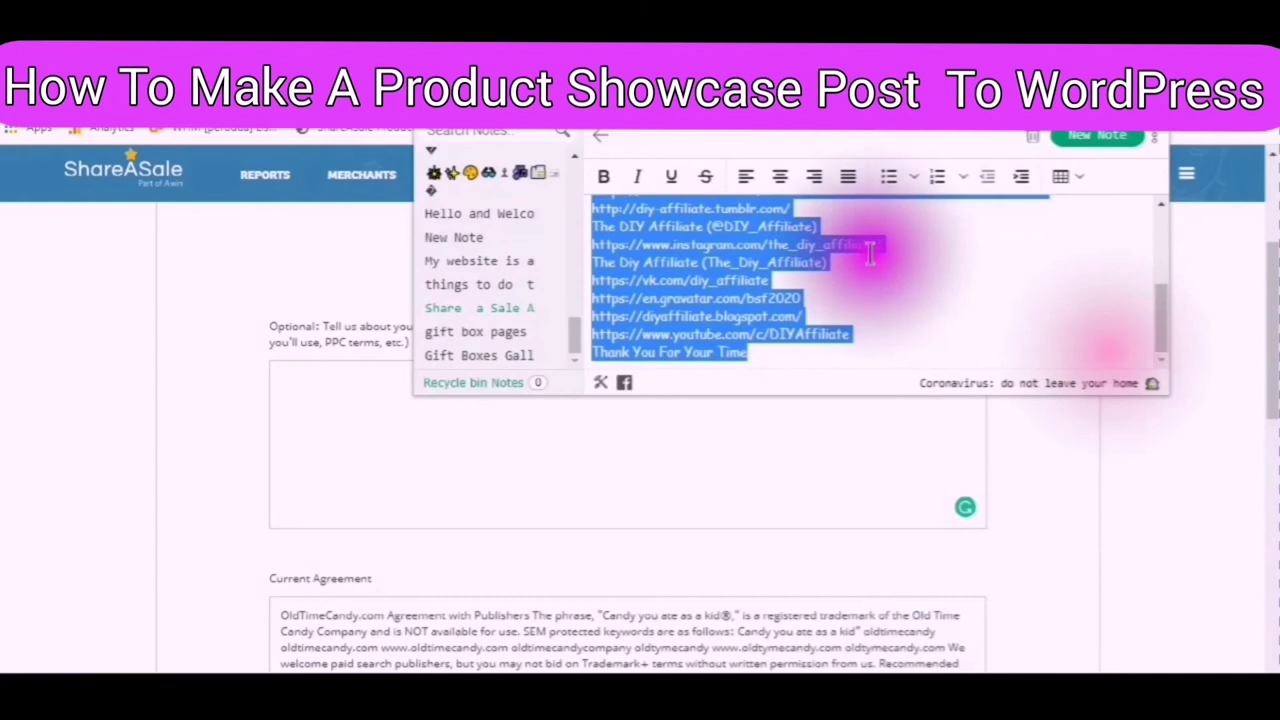
{"action": "right_click", "coordinate": [697, 297]}
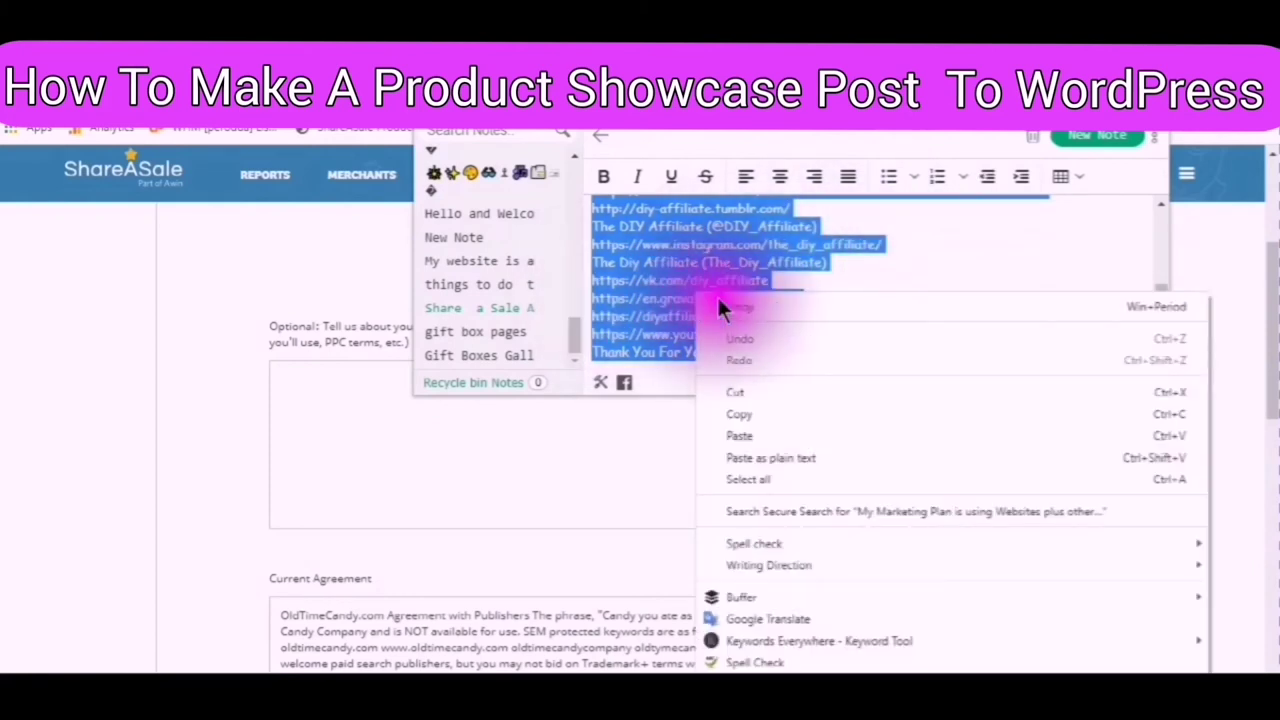
{"action": "left_click", "coordinate": [741, 413]}
{"action": "left_click", "coordinate": [295, 400]}
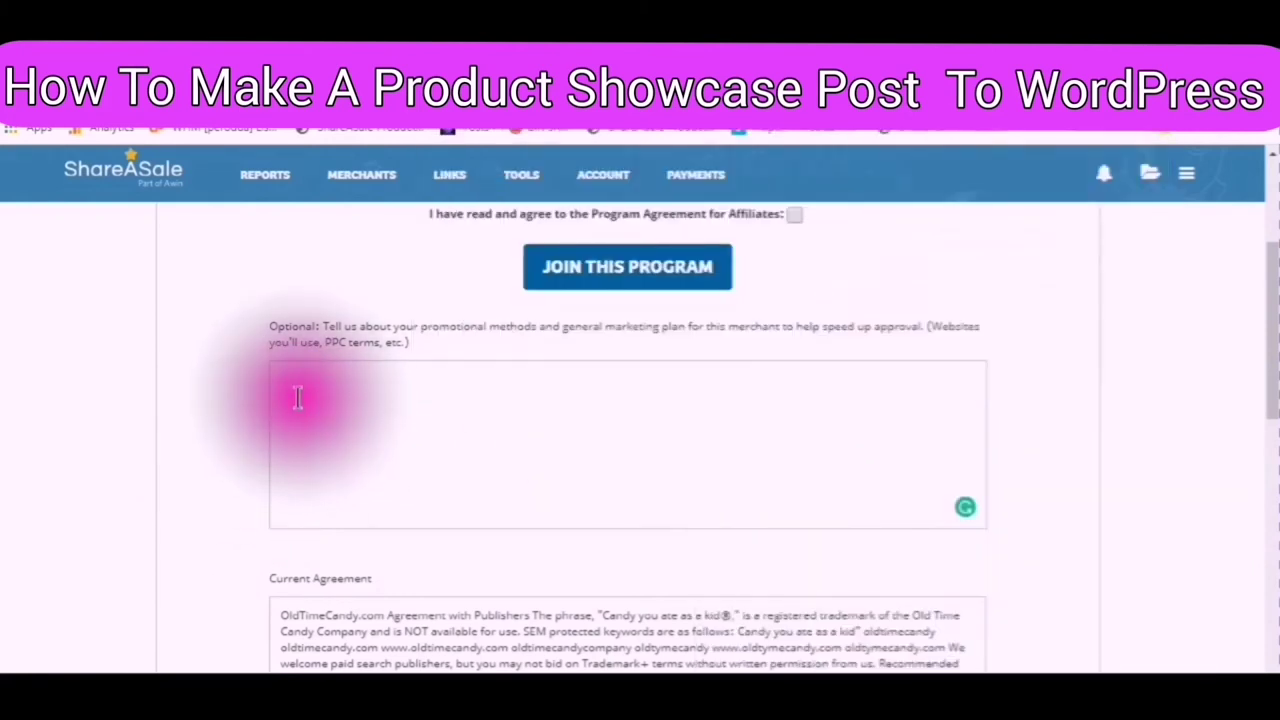
{"action": "right_click", "coordinate": [295, 400]}
Paste the marketing plan into the Optional box and review it through 'Thank You For Your Time'.
{"action": "left_click", "coordinate": [347, 549]}
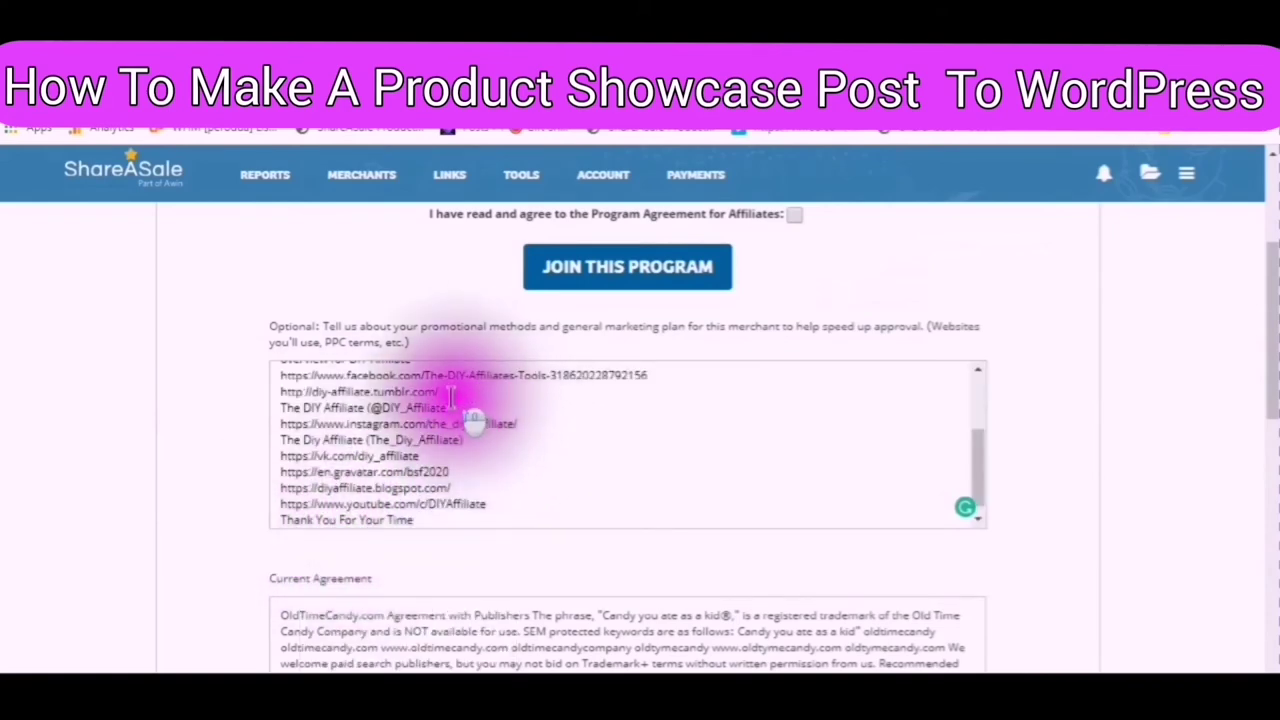
{"action": "scroll", "coordinate": [571, 410], "scroll_direction": "up", "scroll_amount": 6}
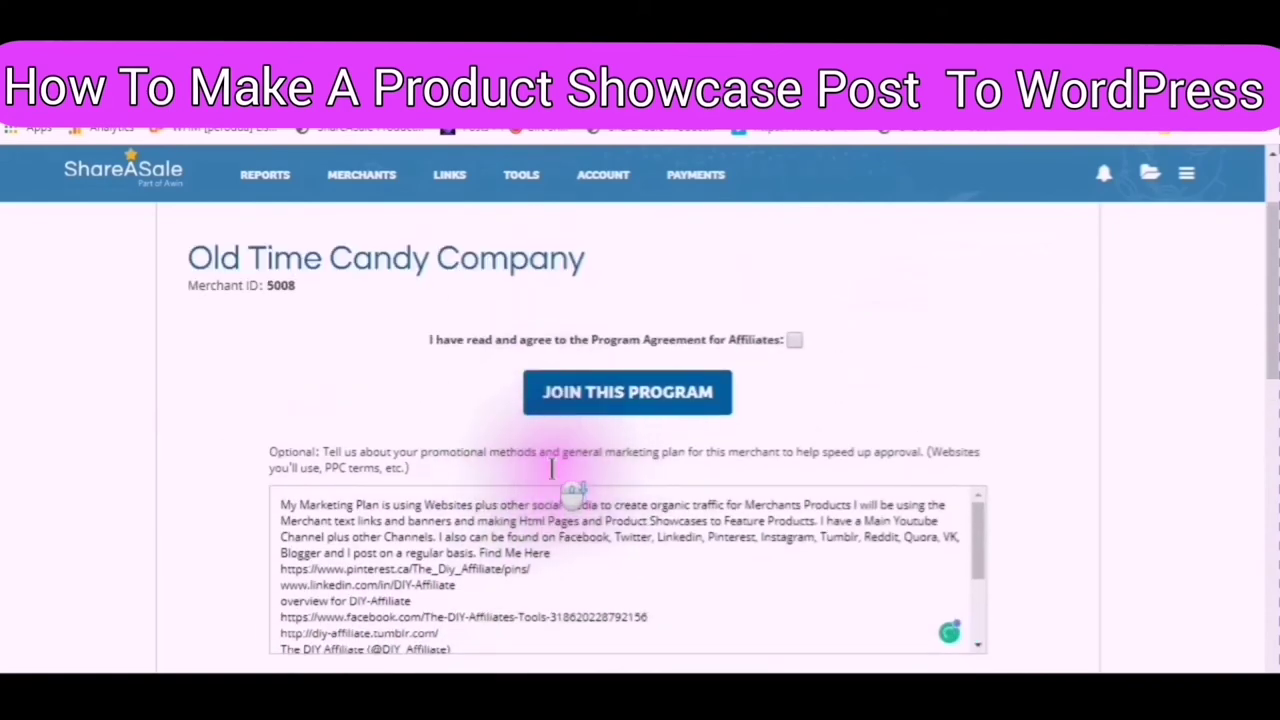
{"action": "scroll", "coordinate": [540, 530], "scroll_direction": "down", "scroll_amount": 3}
{"action": "scroll", "coordinate": [467, 550], "scroll_direction": "up", "scroll_amount": 1}
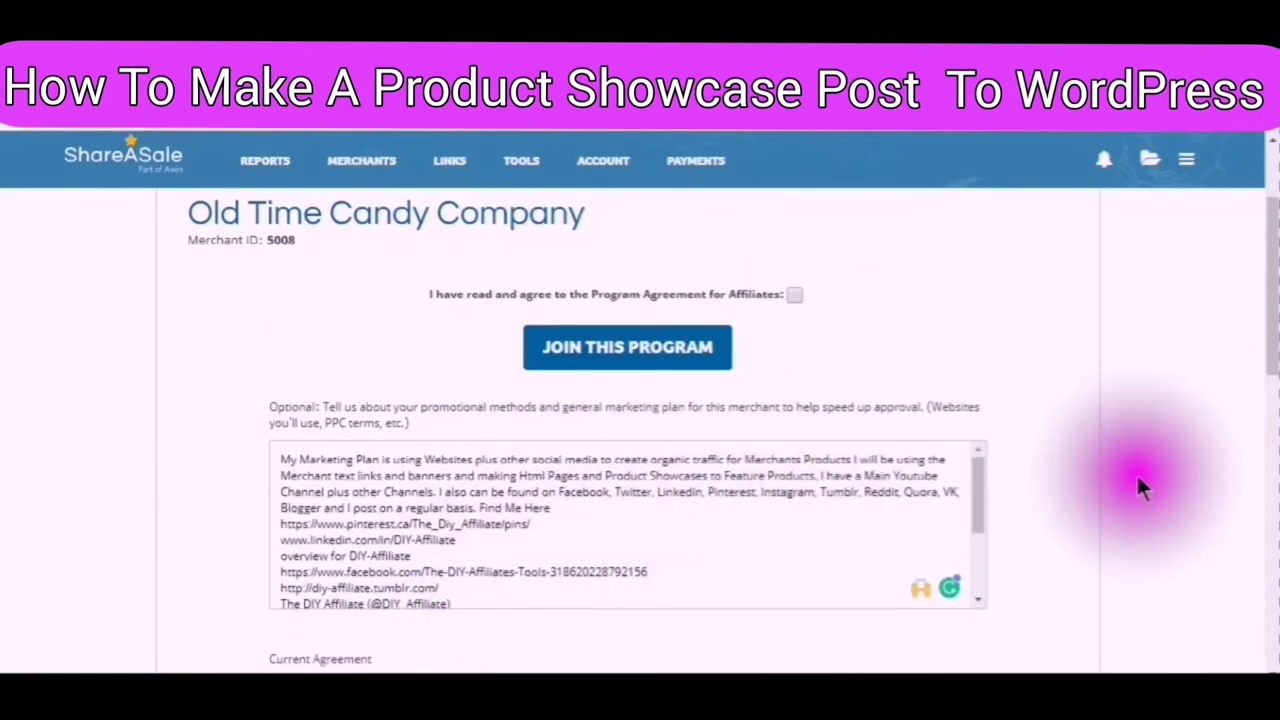
{"action": "left_click", "coordinate": [1120, 522]}
{"action": "scroll", "coordinate": [1118, 512], "scroll_direction": "down", "scroll_amount": 1}
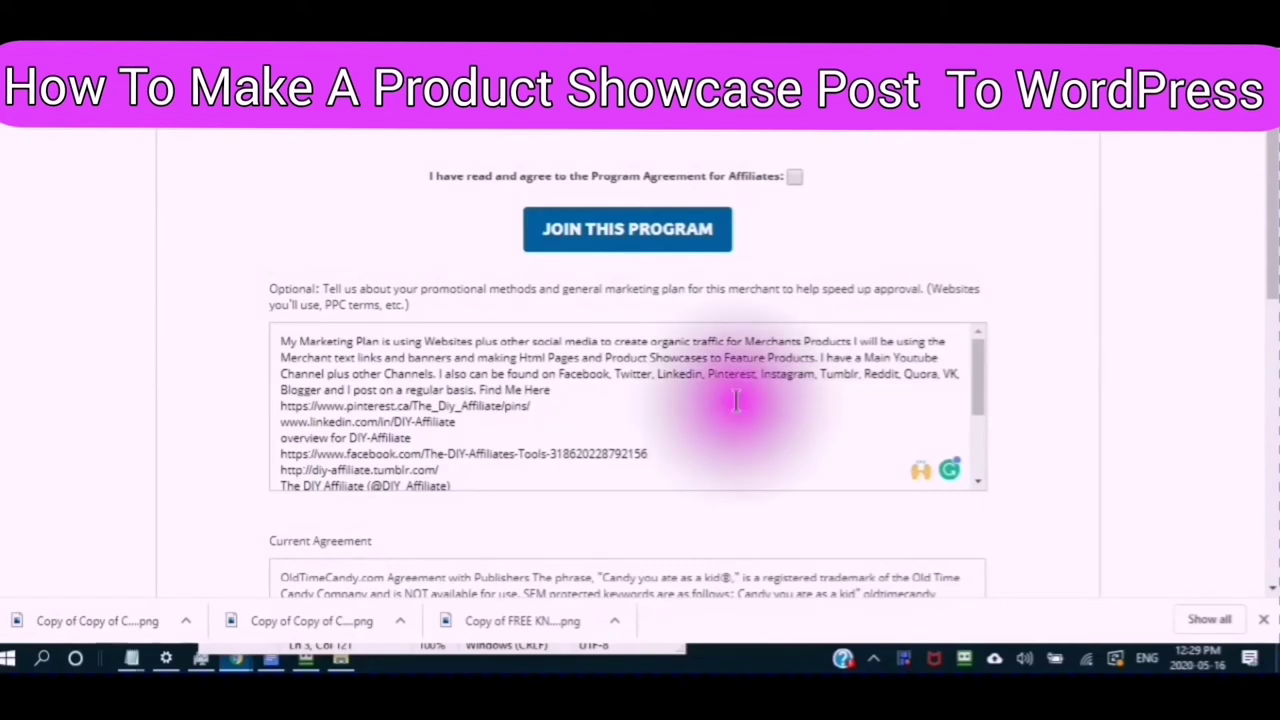
{"action": "scroll", "coordinate": [590, 390], "scroll_direction": "down", "scroll_amount": 3}
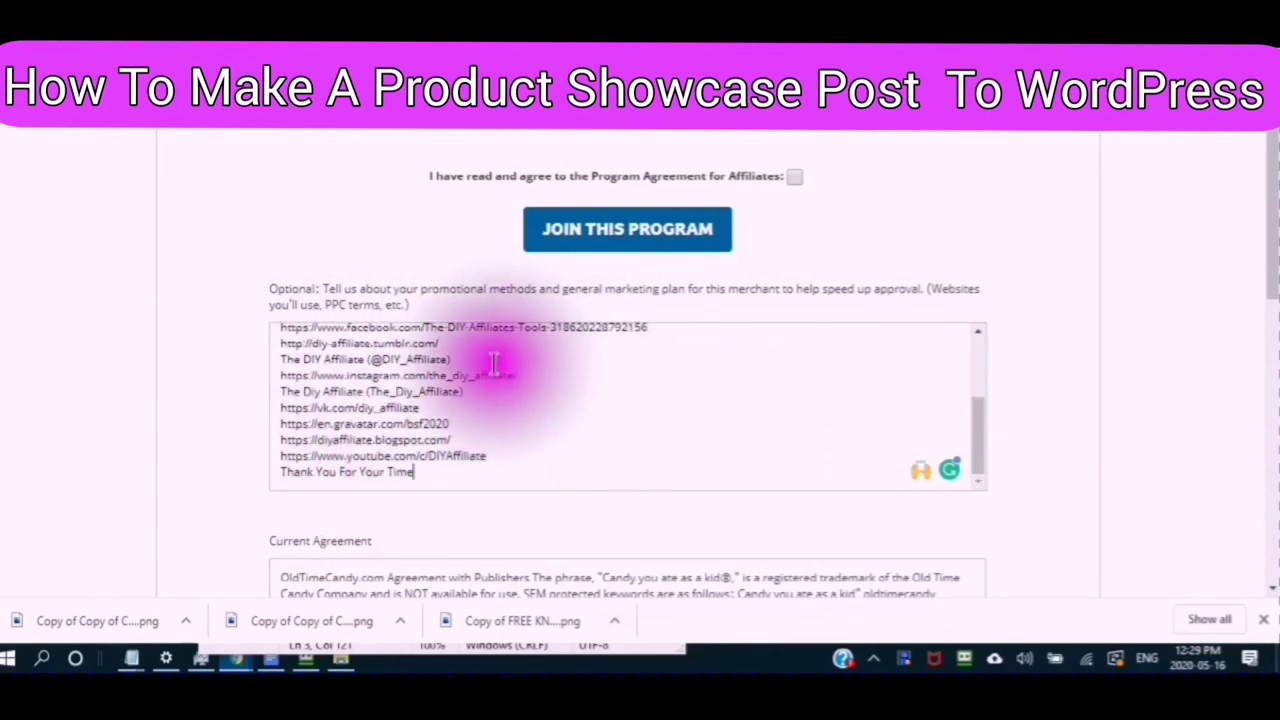
{"action": "scroll", "coordinate": [480, 360], "scroll_direction": "up", "scroll_amount": 5}
{"action": "scroll", "coordinate": [437, 262], "scroll_direction": "up", "scroll_amount": 2}
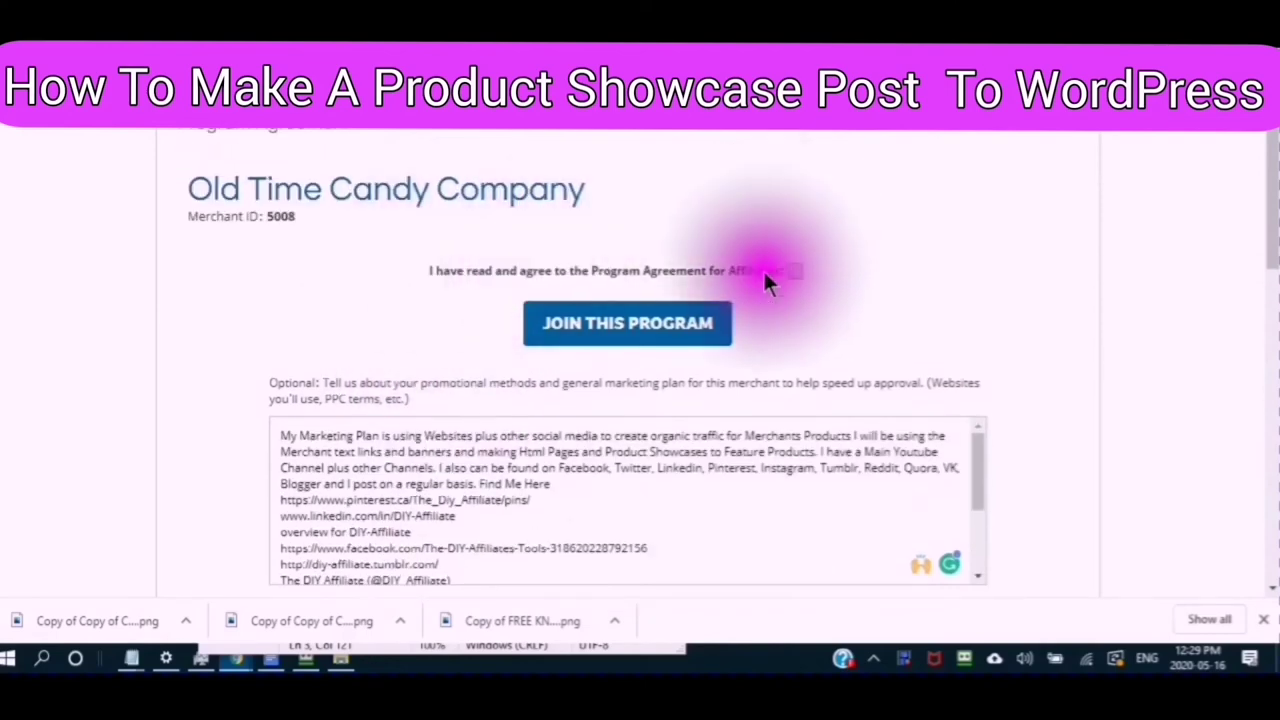
{"action": "scroll", "coordinate": [643, 471], "scroll_direction": "down", "scroll_amount": 5}
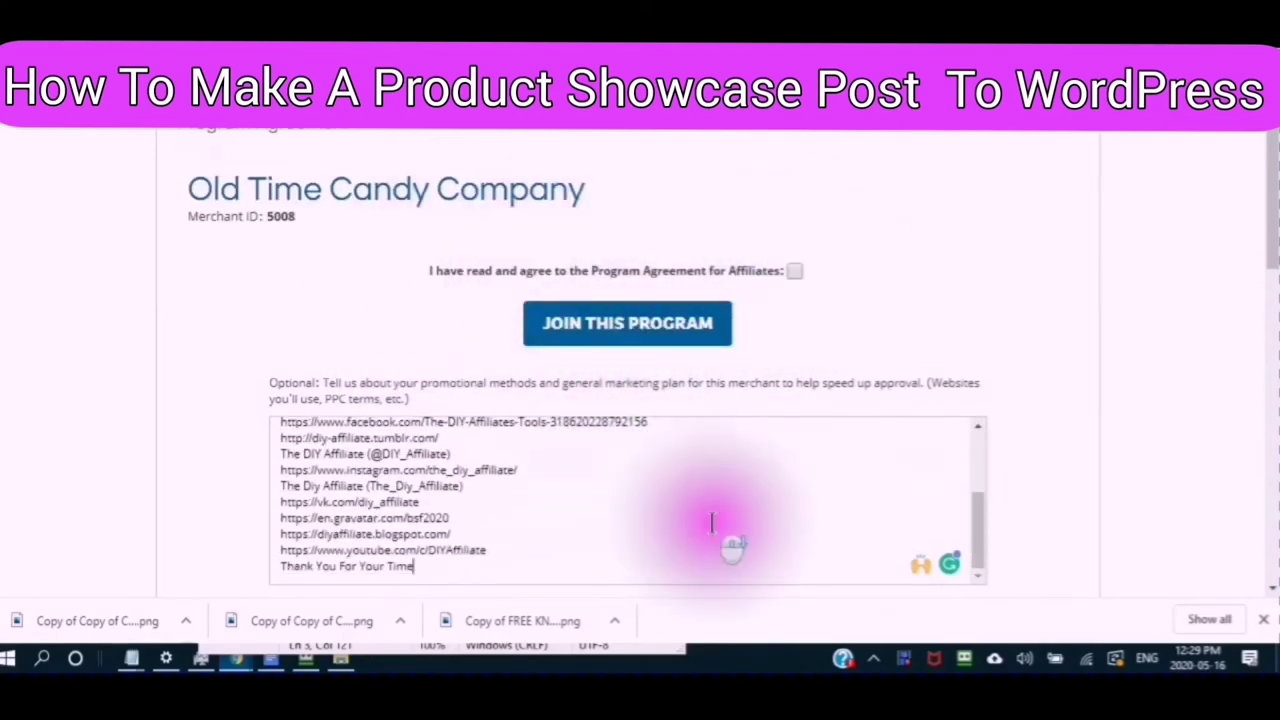
{"action": "scroll", "coordinate": [731, 430], "scroll_direction": "down", "scroll_amount": 3}
{"action": "scroll", "coordinate": [731, 432], "scroll_direction": "down", "scroll_amount": 3}
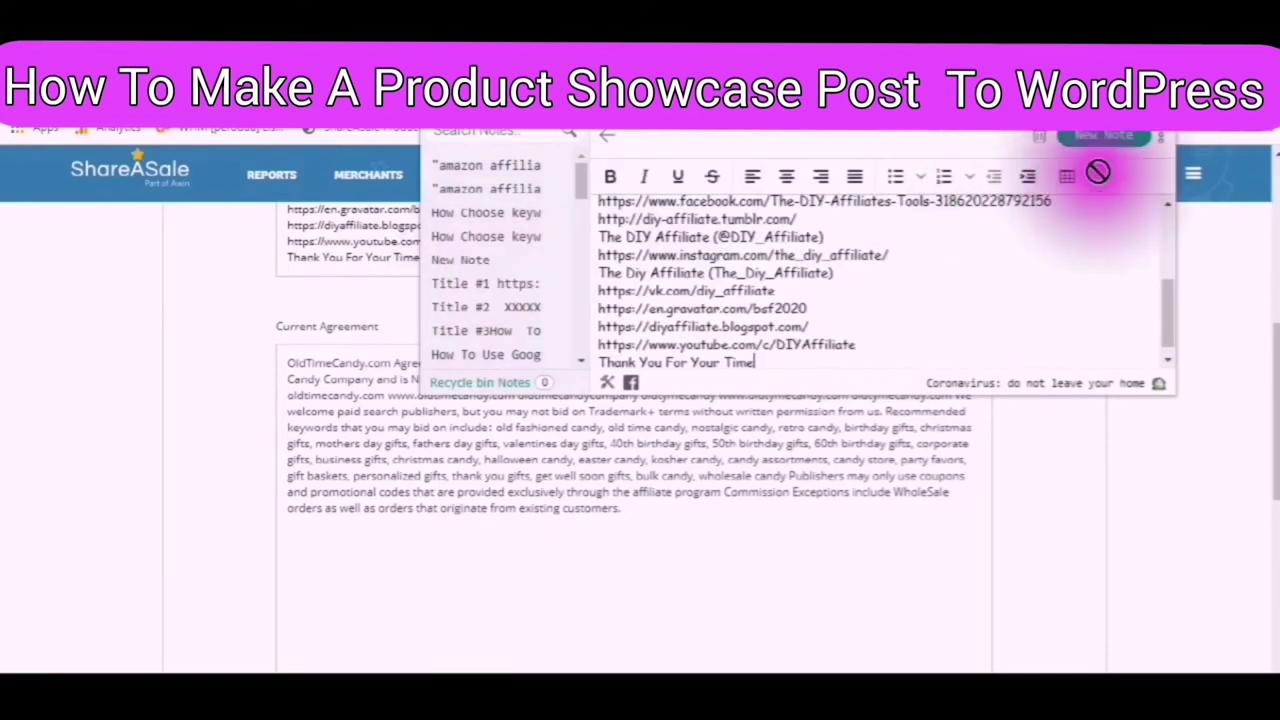
Start a new empty note and copy Old Time Candy's Current Agreement text.
{"action": "left_click", "coordinate": [1106, 140]}
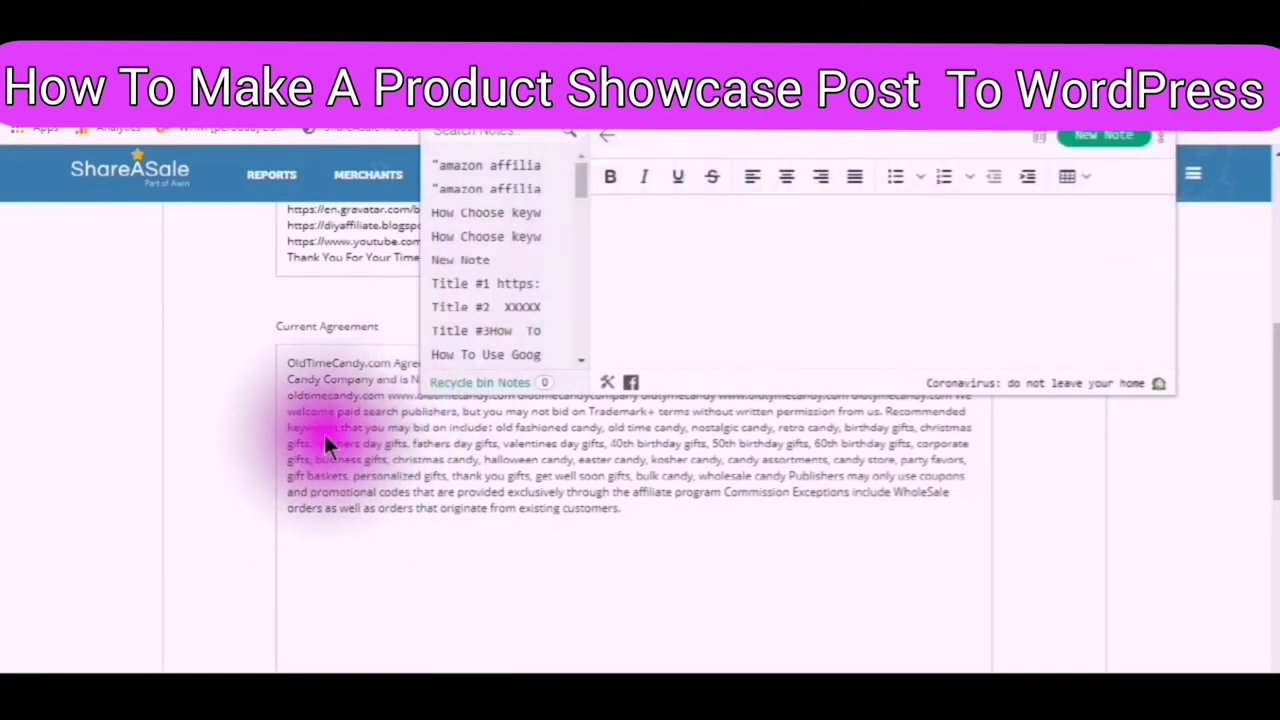
{"action": "left_click", "coordinate": [283, 362]}
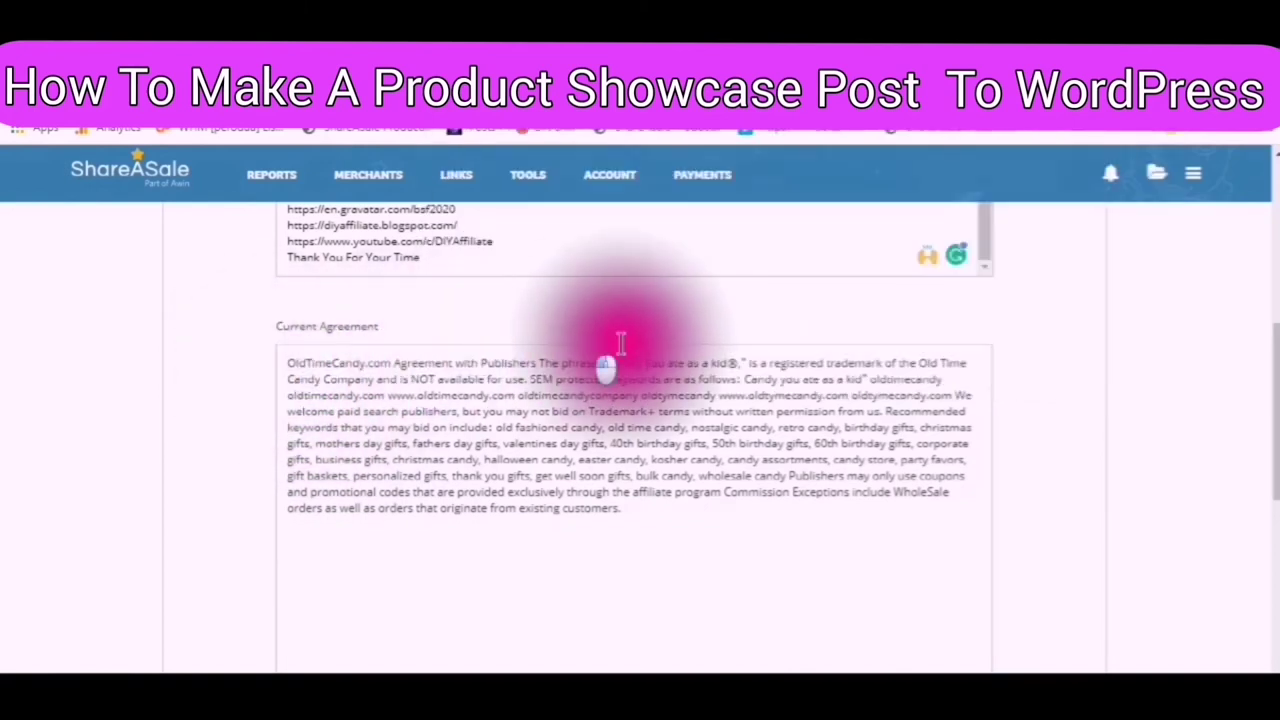
{"action": "left_click_drag", "start_coordinate": [956, 385], "coordinate": [951, 529]}
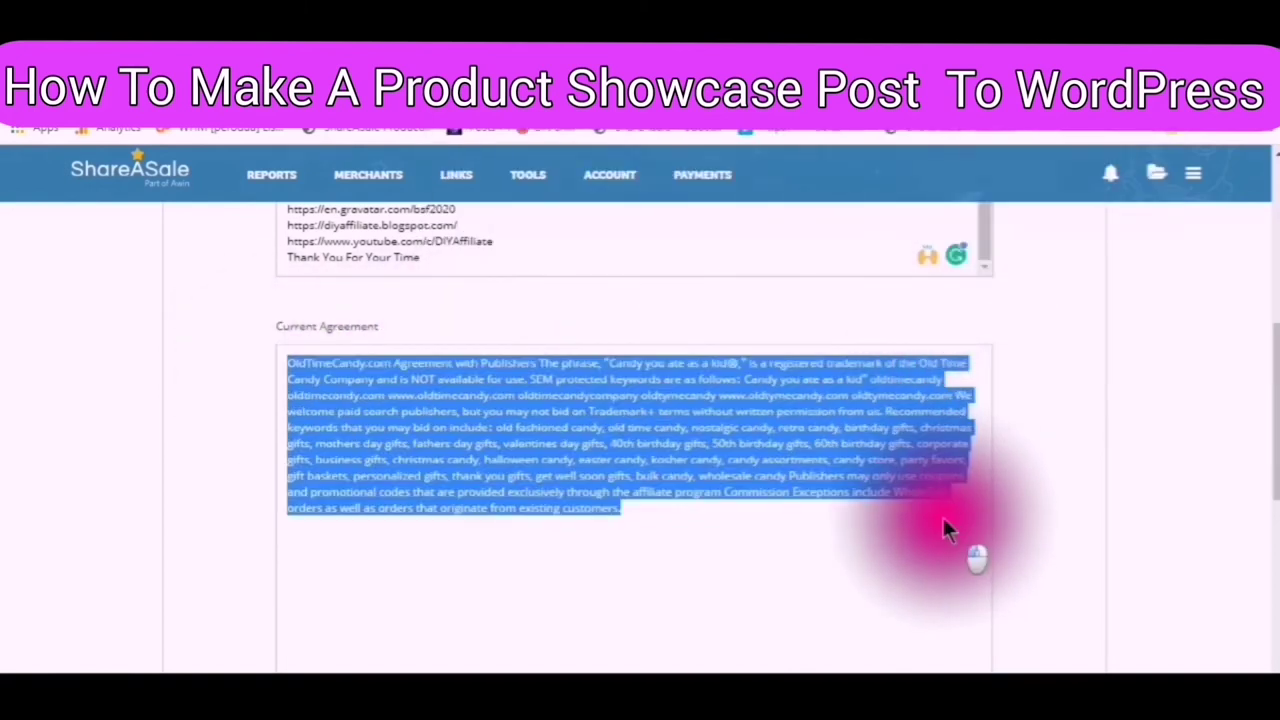
{"action": "right_click", "coordinate": [535, 449]}
{"action": "left_click", "coordinate": [584, 466]}
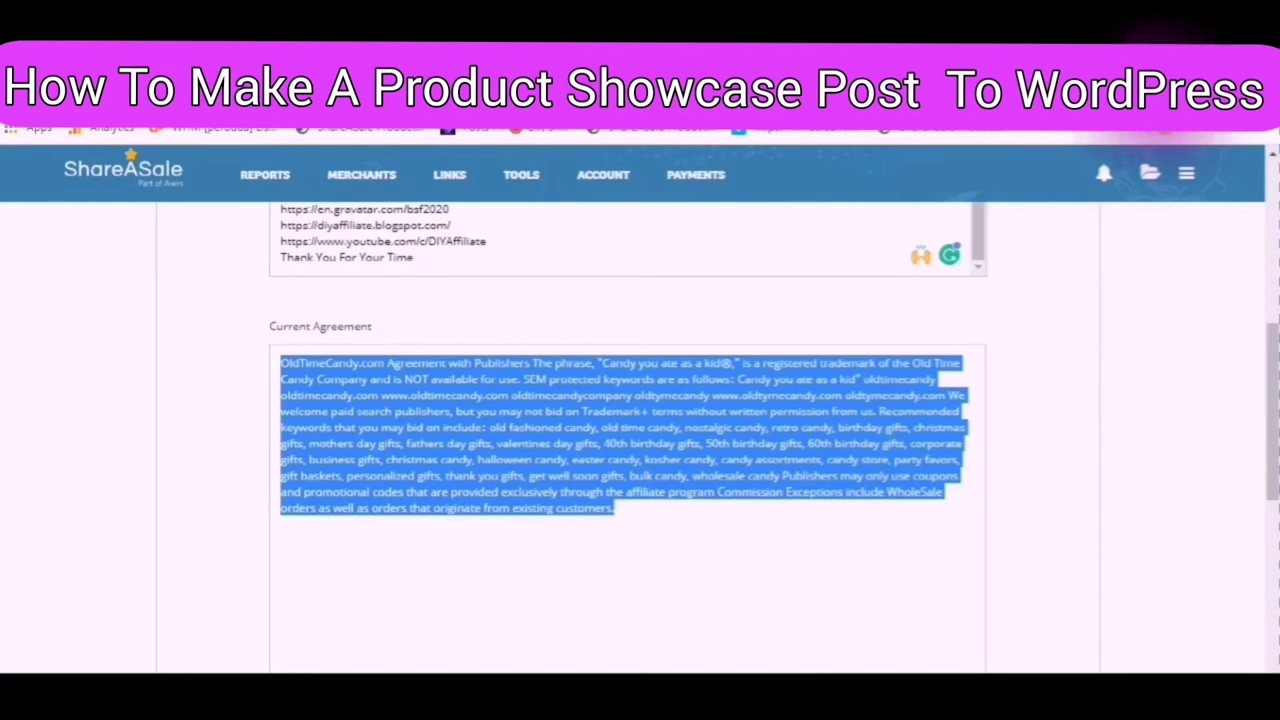
Paste the agreement text into the new note, ending 'from existing customers.'.
{"action": "left_click", "coordinate": [1160, 100]}
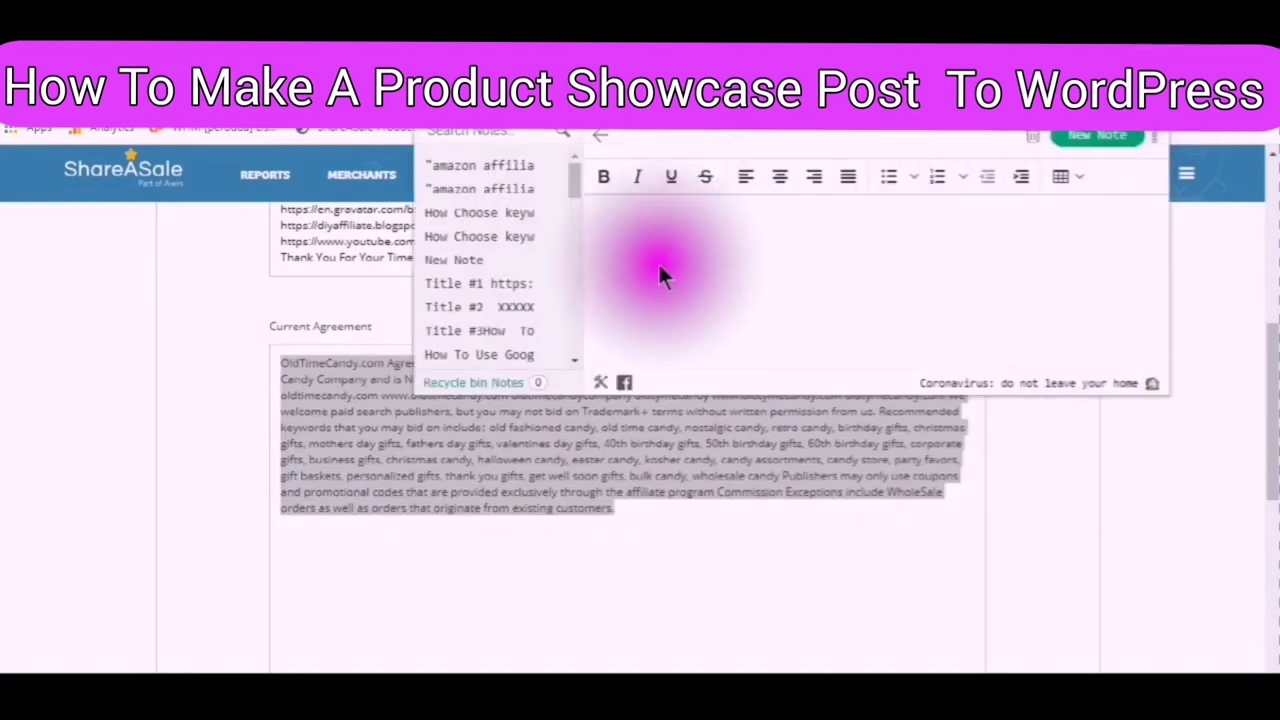
{"action": "right_click", "coordinate": [602, 248]}
{"action": "left_click", "coordinate": [595, 180]}
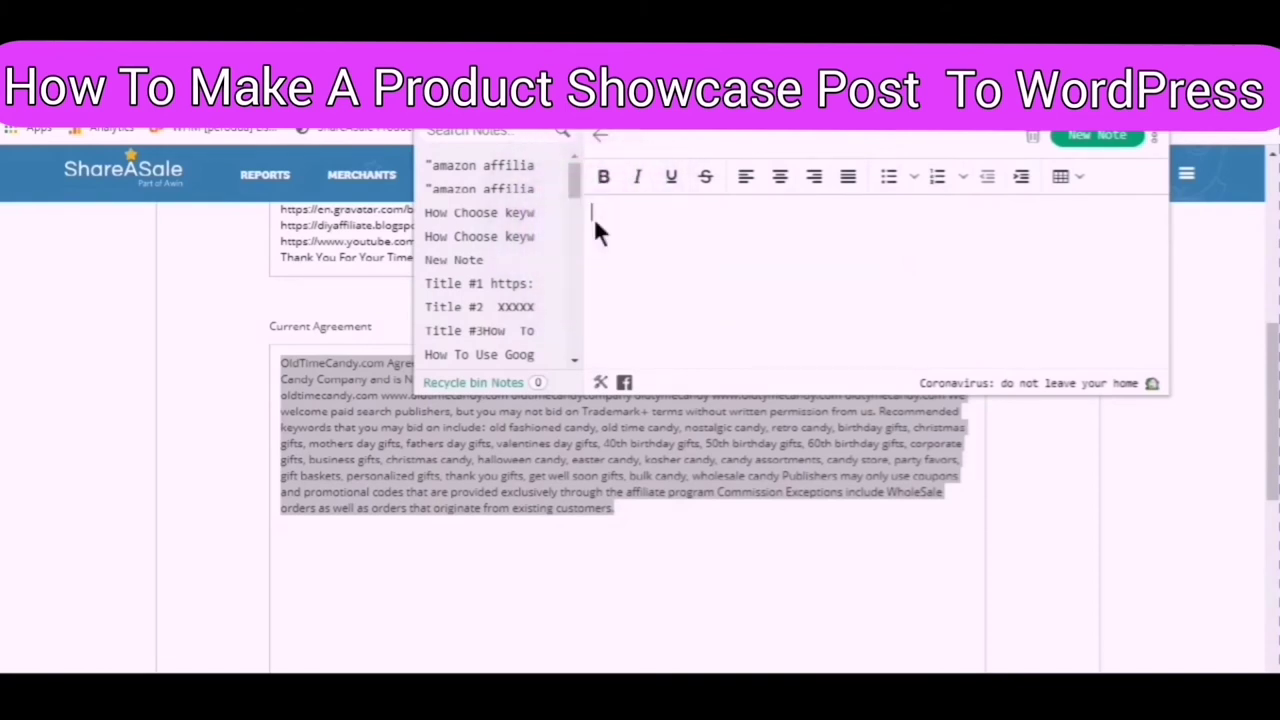
{"action": "right_click", "coordinate": [604, 226]}
{"action": "left_click", "coordinate": [605, 180]}
{"action": "right_click", "coordinate": [602, 226]}
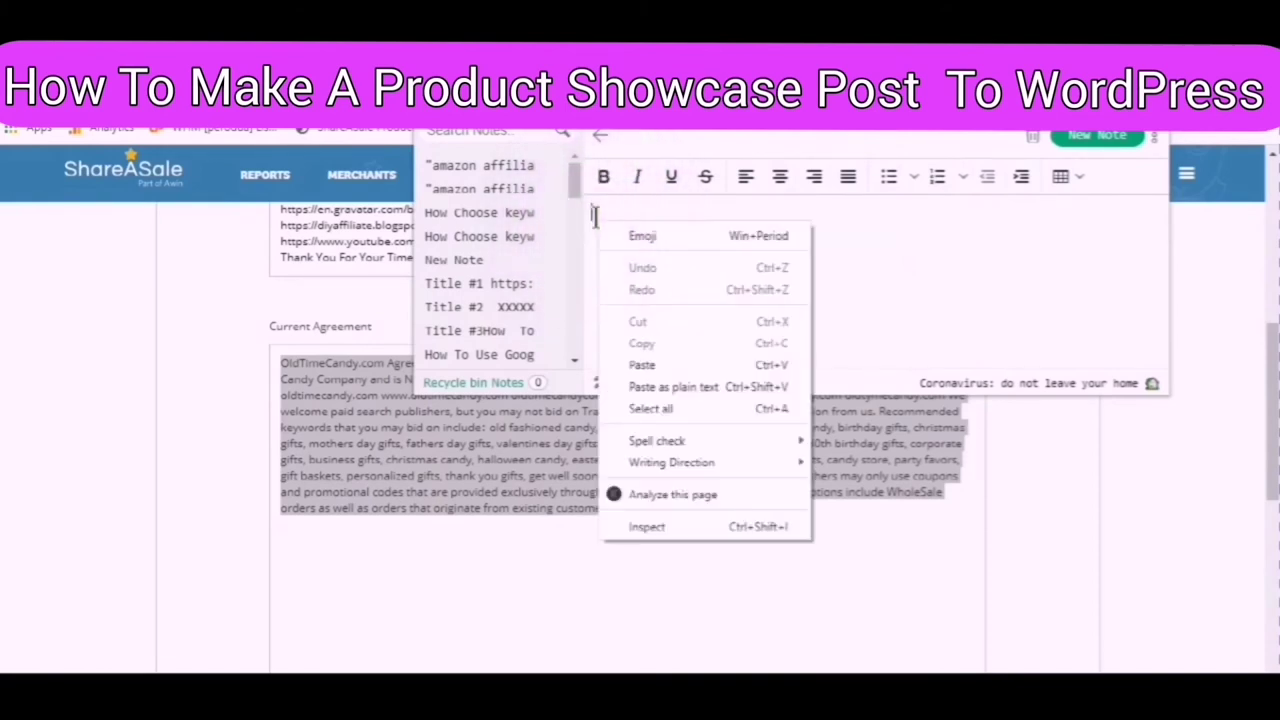
{"action": "left_click", "coordinate": [642, 366]}
{"action": "key", "text": "ctrl+v"}
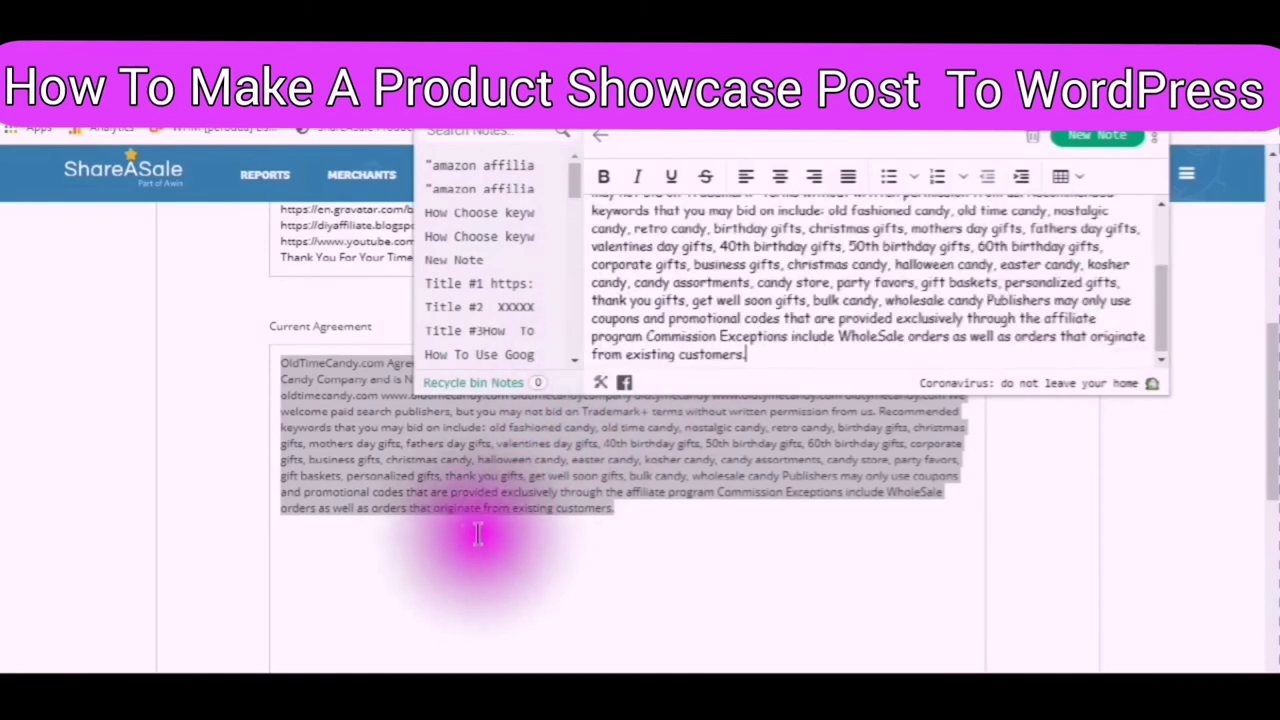
{"action": "scroll", "coordinate": [450, 560], "scroll_direction": "down", "scroll_amount": 1}
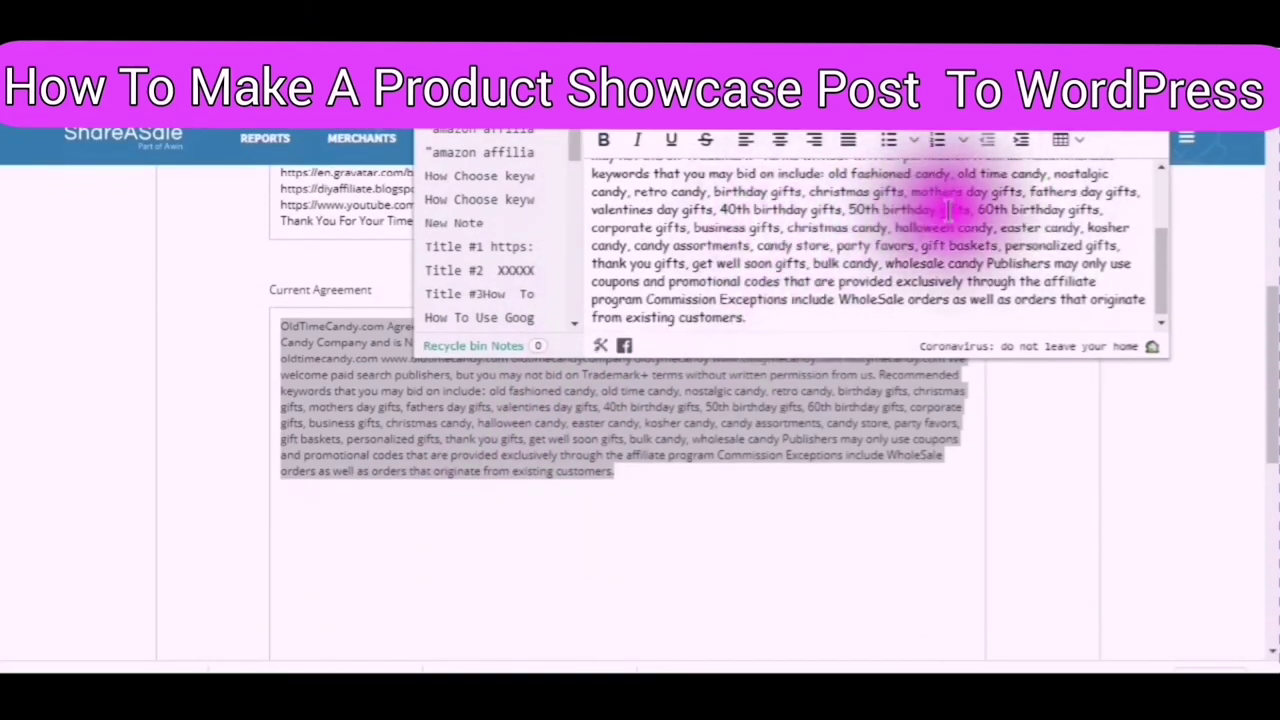
{"action": "scroll", "coordinate": [622, 565], "scroll_direction": "down", "scroll_amount": 1}
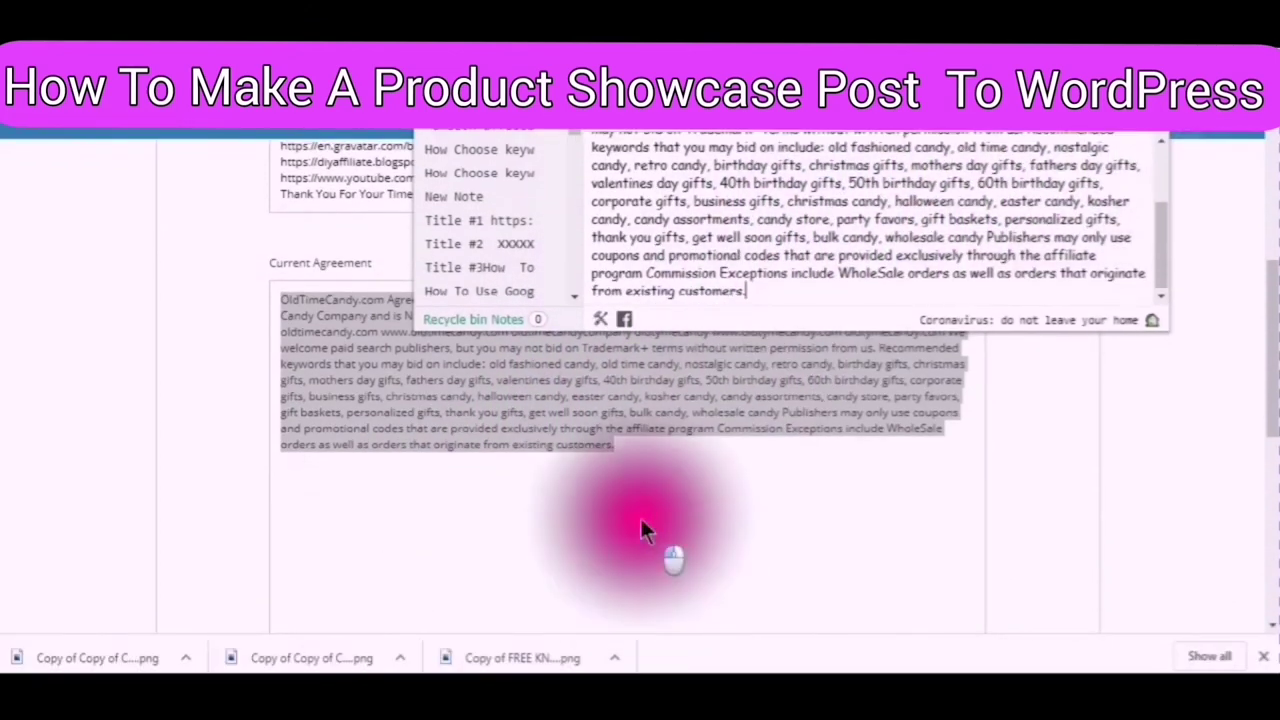
Close the notes and scroll back to the program join form.
{"action": "left_click", "coordinate": [640, 516]}
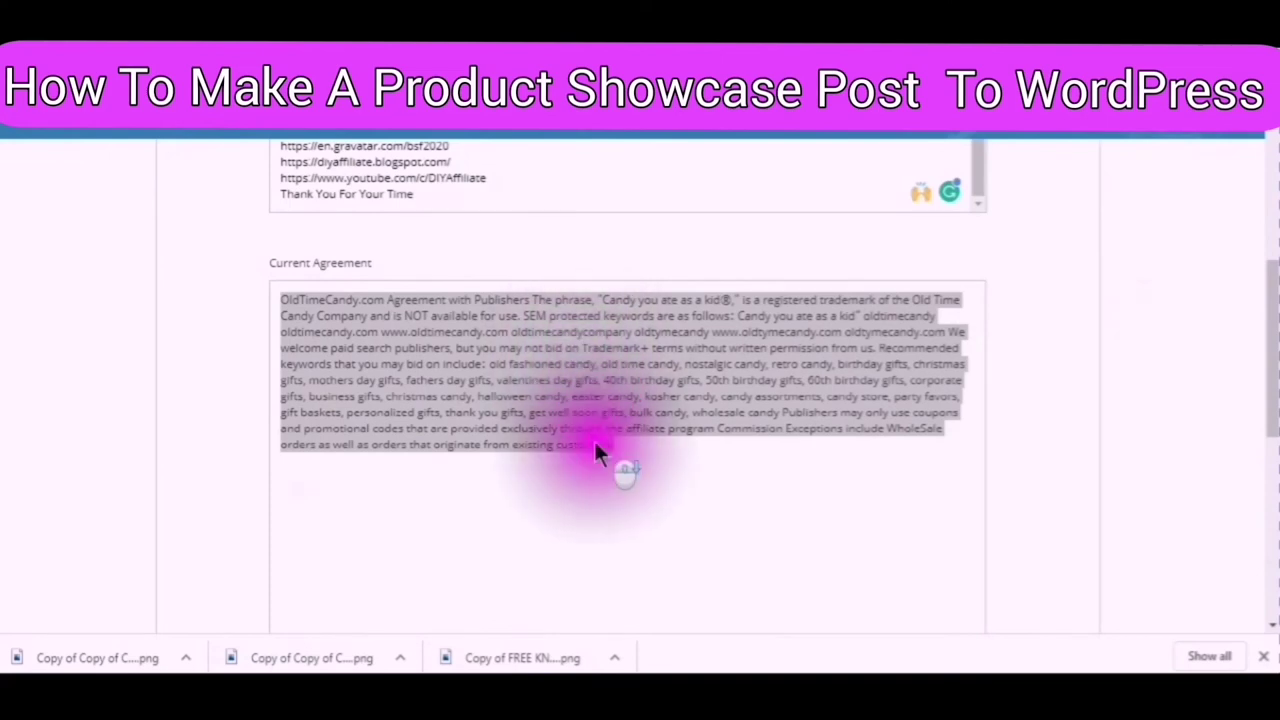
{"action": "scroll", "coordinate": [593, 438], "scroll_direction": "down", "scroll_amount": 3}
{"action": "scroll", "coordinate": [585, 400], "scroll_direction": "up", "scroll_amount": 3}
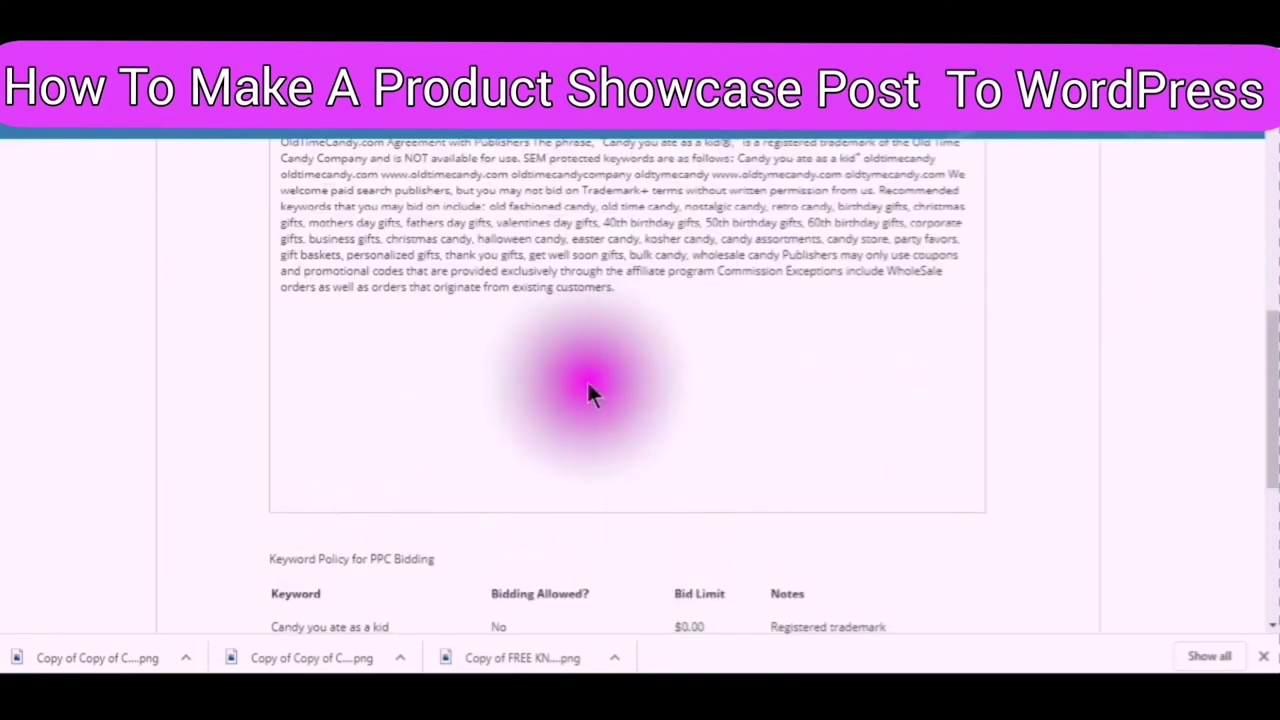
{"action": "scroll", "coordinate": [591, 391], "scroll_direction": "down", "scroll_amount": 2}
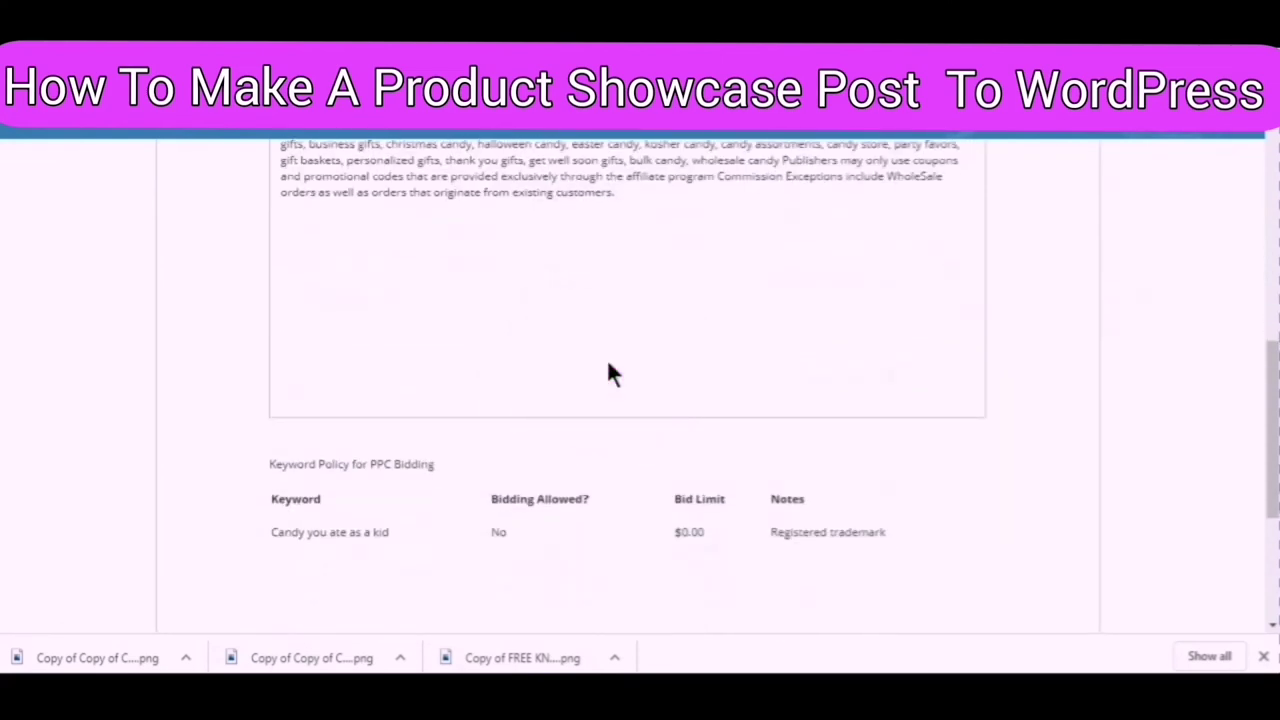
{"action": "left_click", "coordinate": [610, 368]}
Accept the Program Agreement for Affiliates and join Old Time Candy Company, leaving it Pending.
{"action": "left_click", "coordinate": [794, 263]}
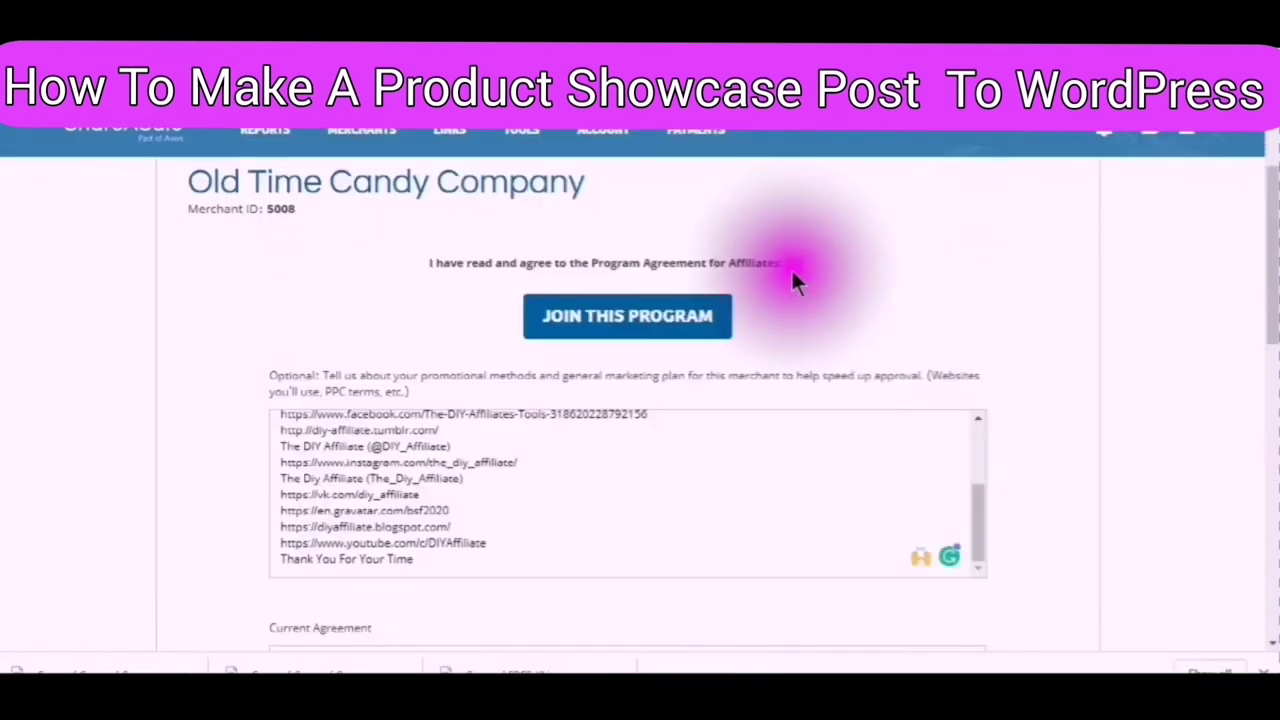
{"action": "left_click", "coordinate": [683, 316]}
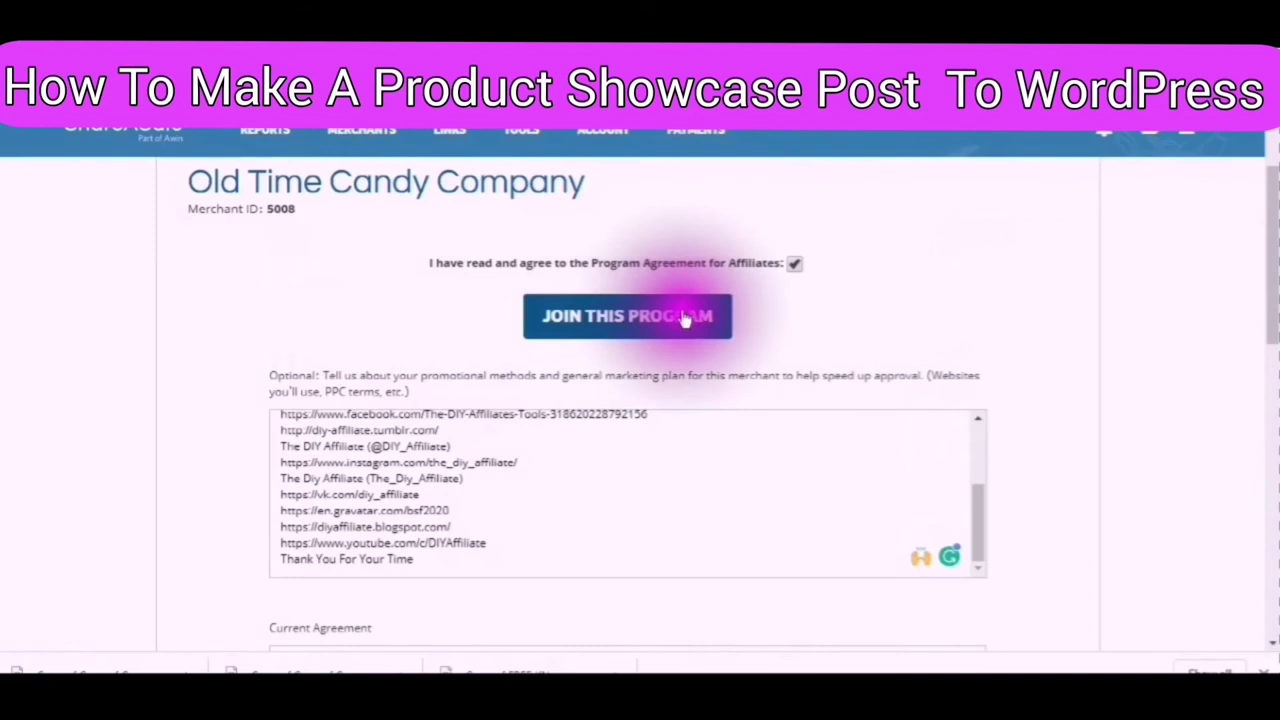
{"action": "left_click", "coordinate": [618, 322]}
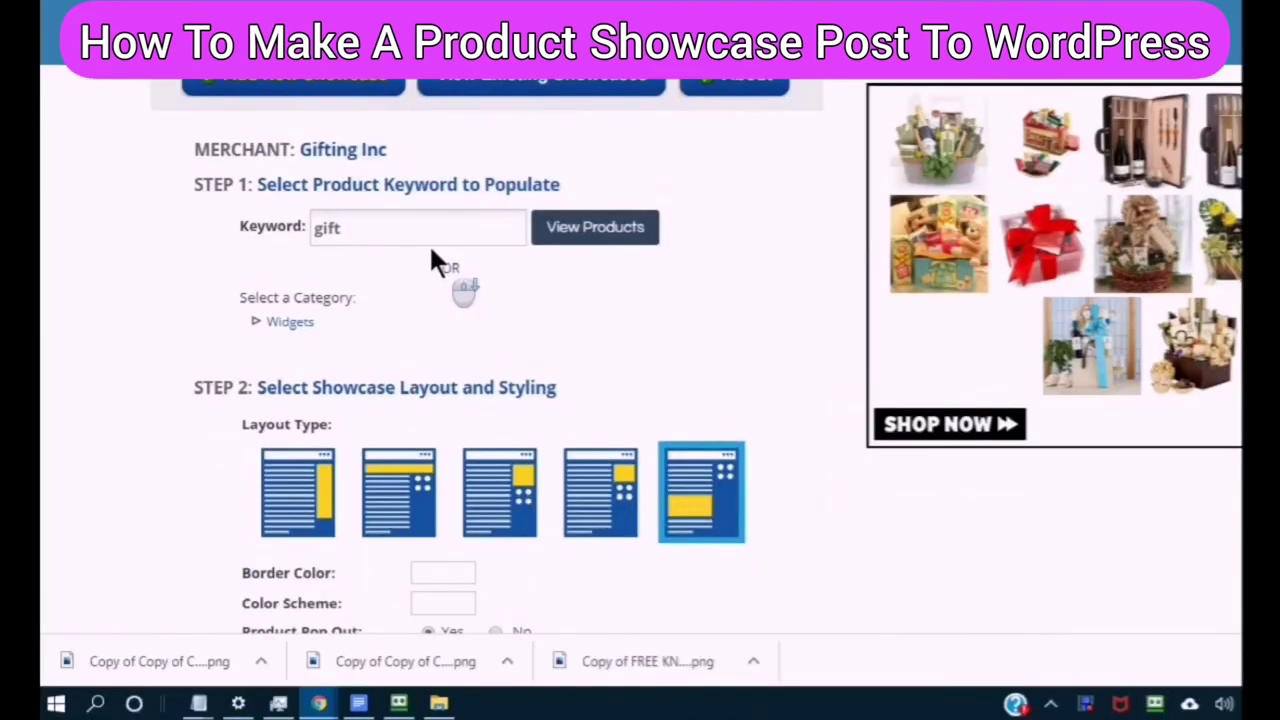
{"action": "scroll", "coordinate": [431, 251], "scroll_direction": "down", "scroll_amount": 1}
{"action": "scroll", "coordinate": [420, 262], "scroll_direction": "up", "scroll_amount": 2}
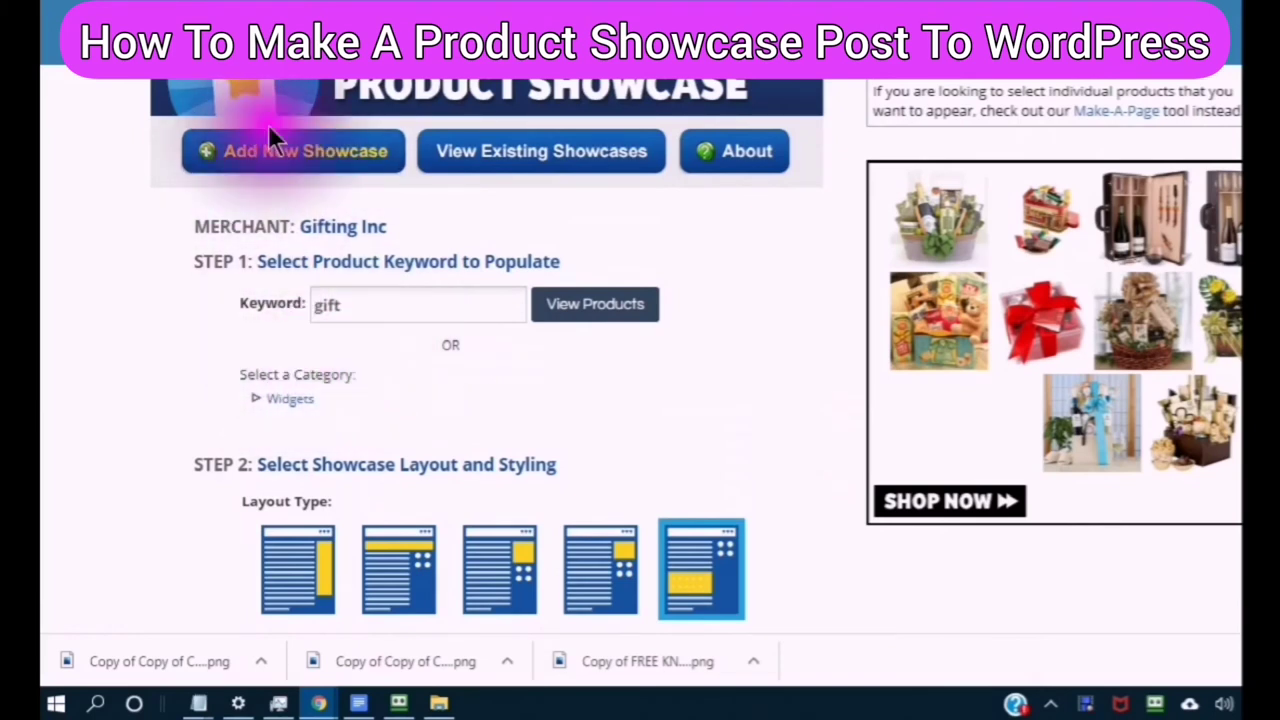
Create a new All My Merchants showcase for keyword 'bear' and preview its products.
{"action": "left_click", "coordinate": [279, 160]}
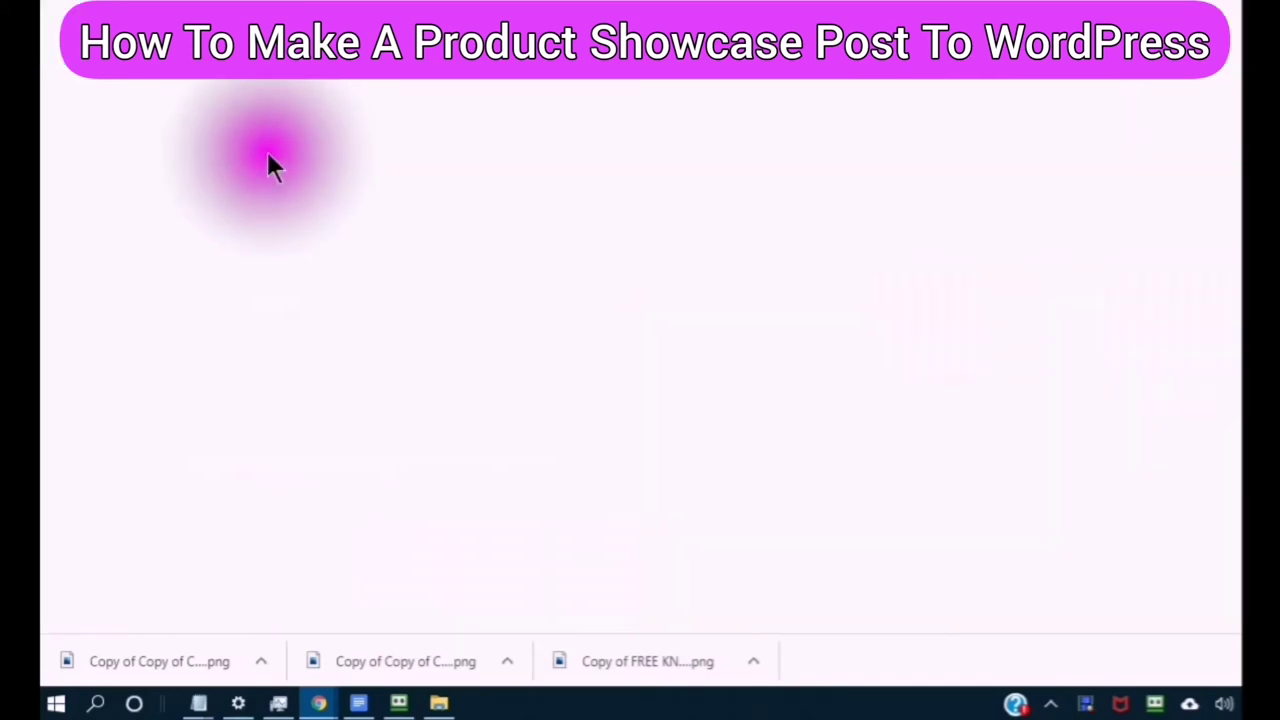
{"action": "scroll", "coordinate": [545, 336], "scroll_direction": "down", "scroll_amount": 3}
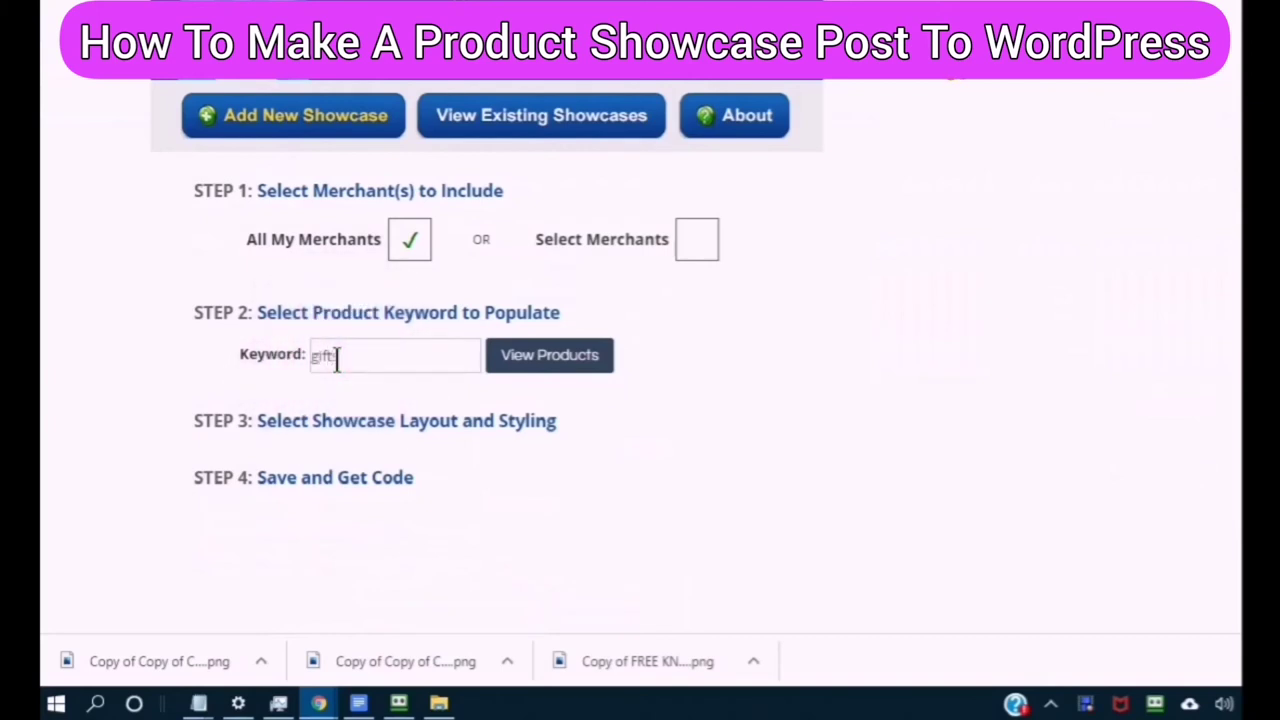
{"action": "type", "text": "s"}
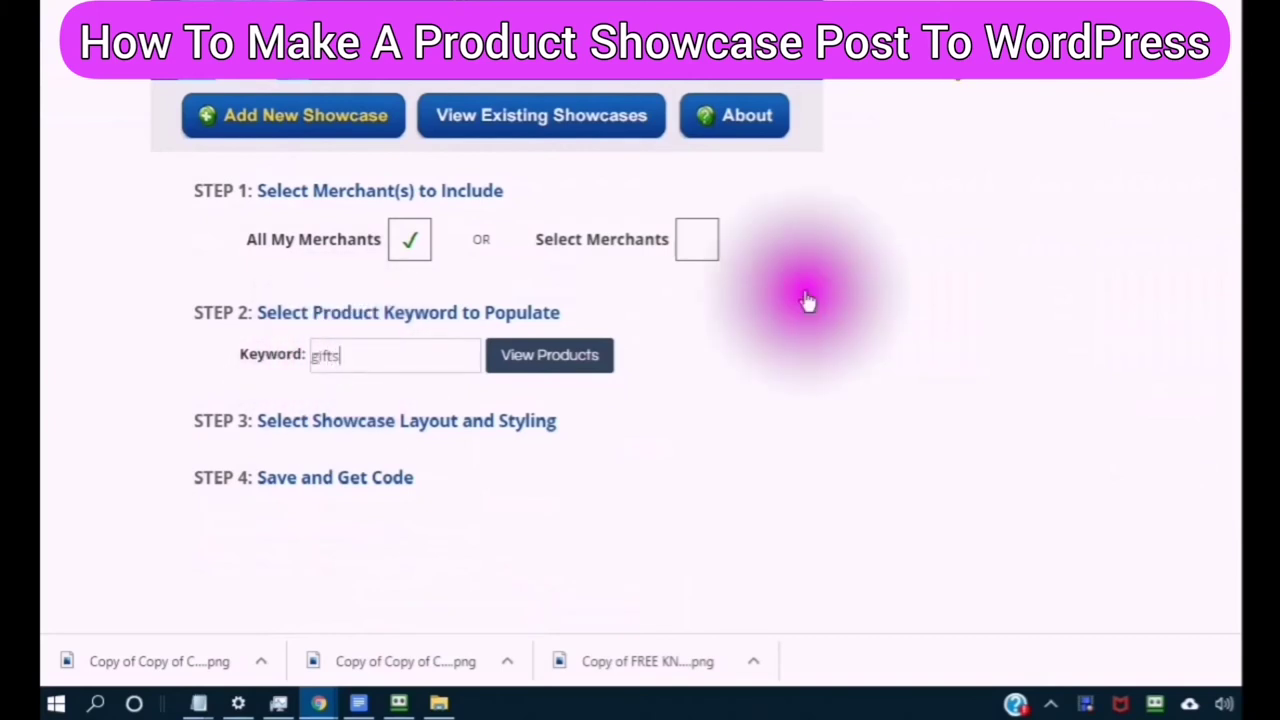
{"action": "left_click", "coordinate": [543, 372]}
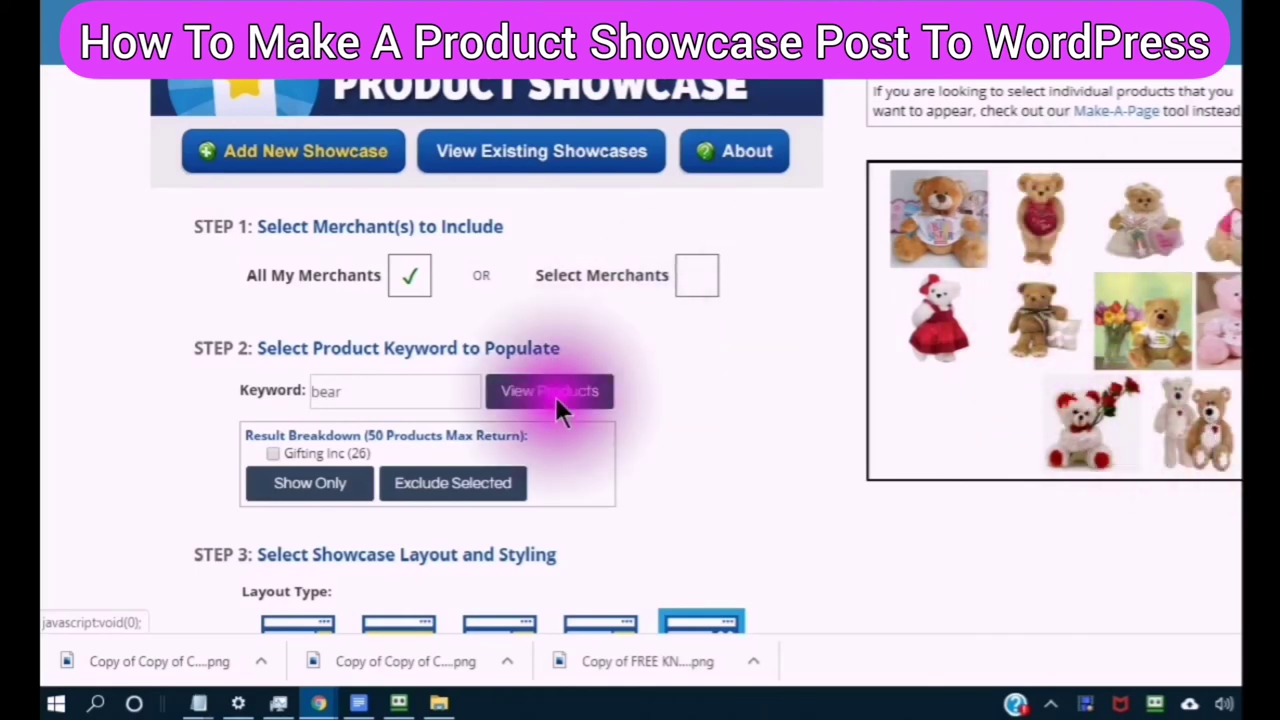
Restrict the bear showcase to merchant Gifting Inc - 18926 and refresh the product preview.
{"action": "scroll", "coordinate": [709, 366], "scroll_direction": "down", "scroll_amount": 4}
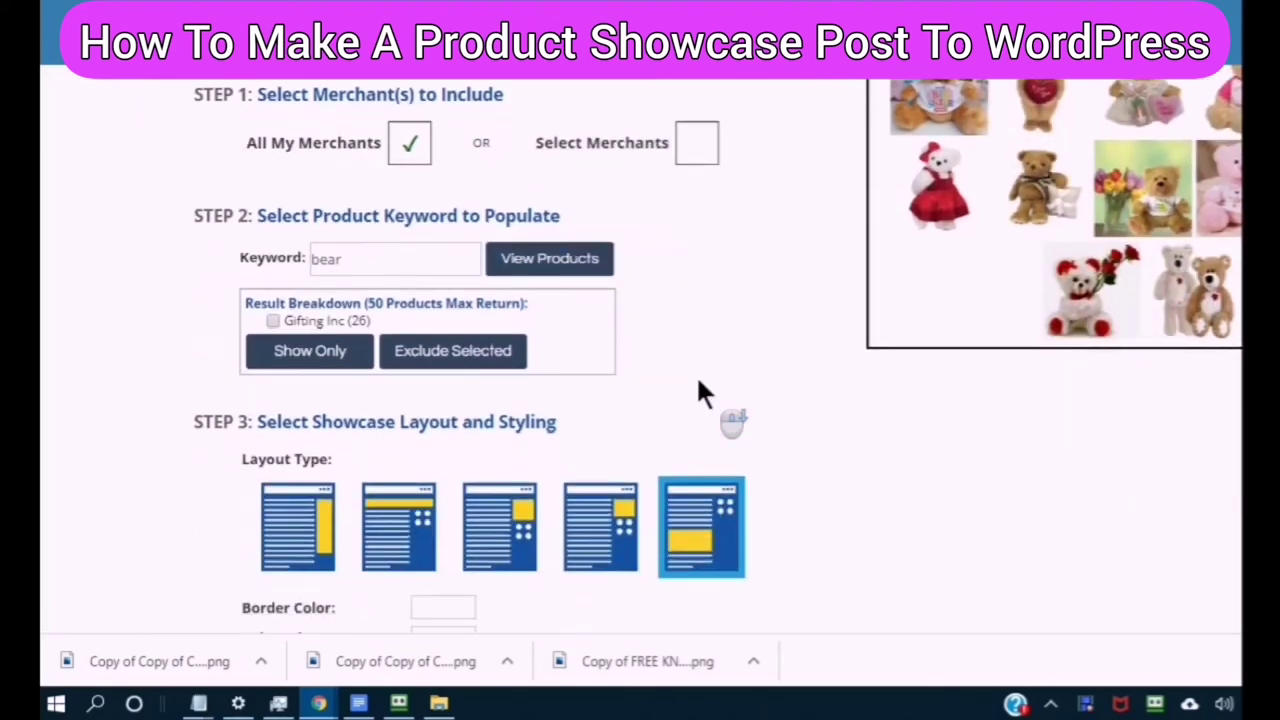
{"action": "scroll", "coordinate": [687, 400], "scroll_direction": "up", "scroll_amount": 3}
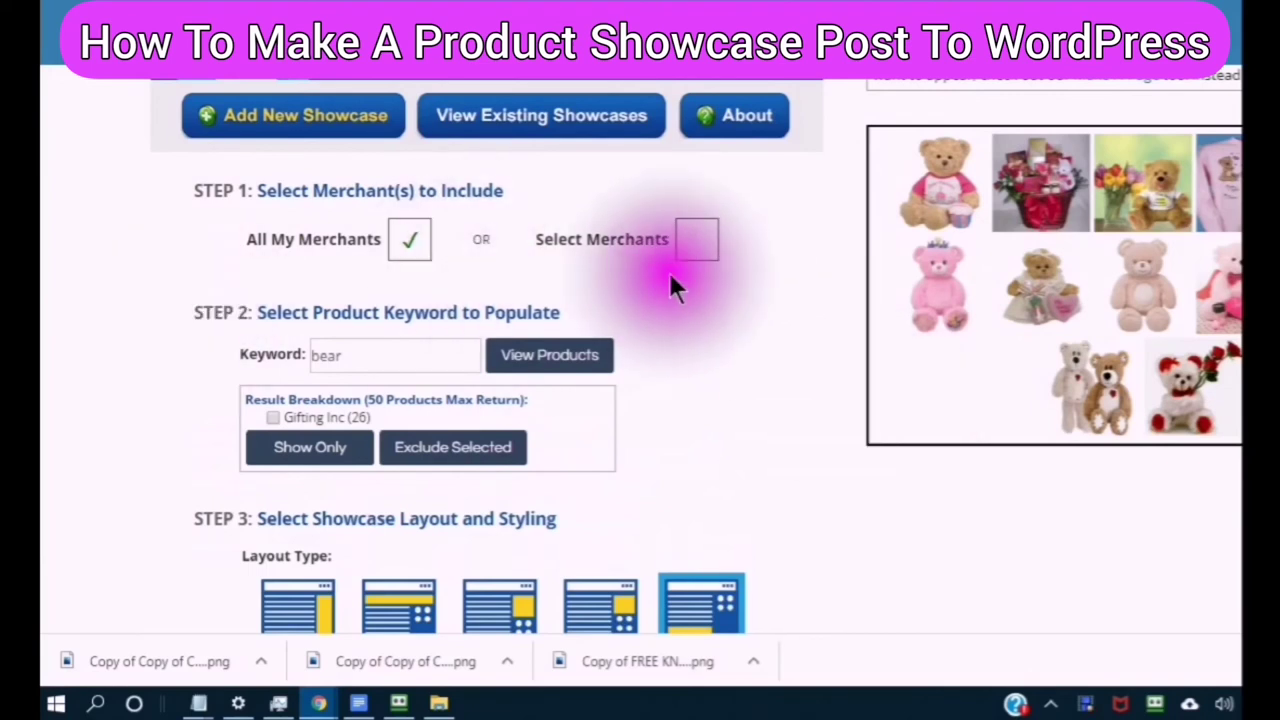
{"action": "scroll", "coordinate": [675, 285], "scroll_direction": "down", "scroll_amount": 1}
{"action": "scroll", "coordinate": [673, 287], "scroll_direction": "down", "scroll_amount": 1}
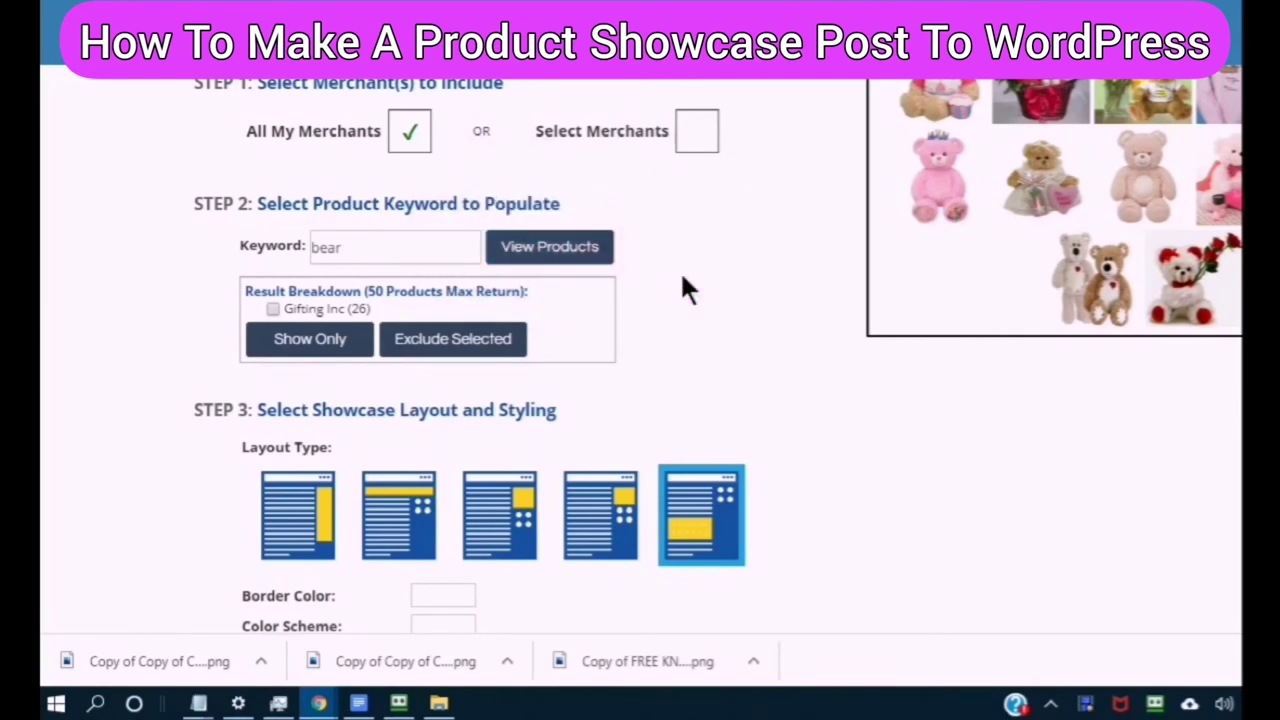
{"action": "left_click", "coordinate": [585, 255]}
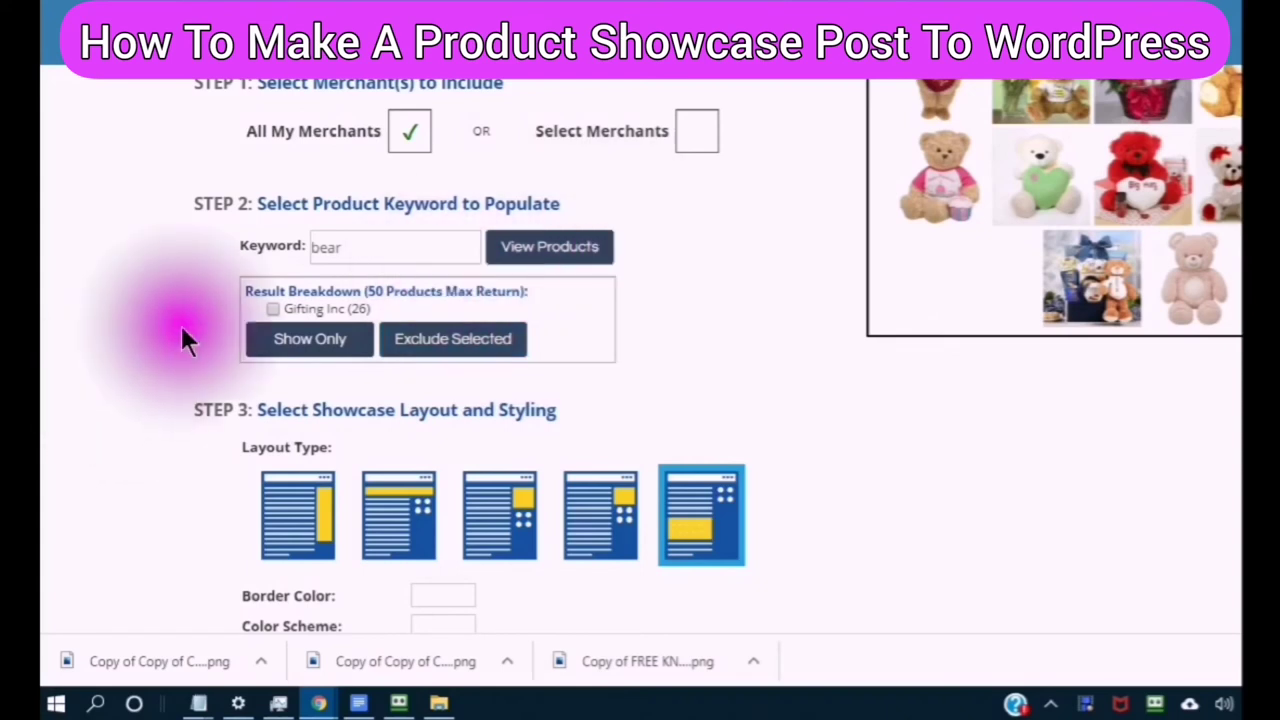
{"action": "left_click", "coordinate": [272, 310]}
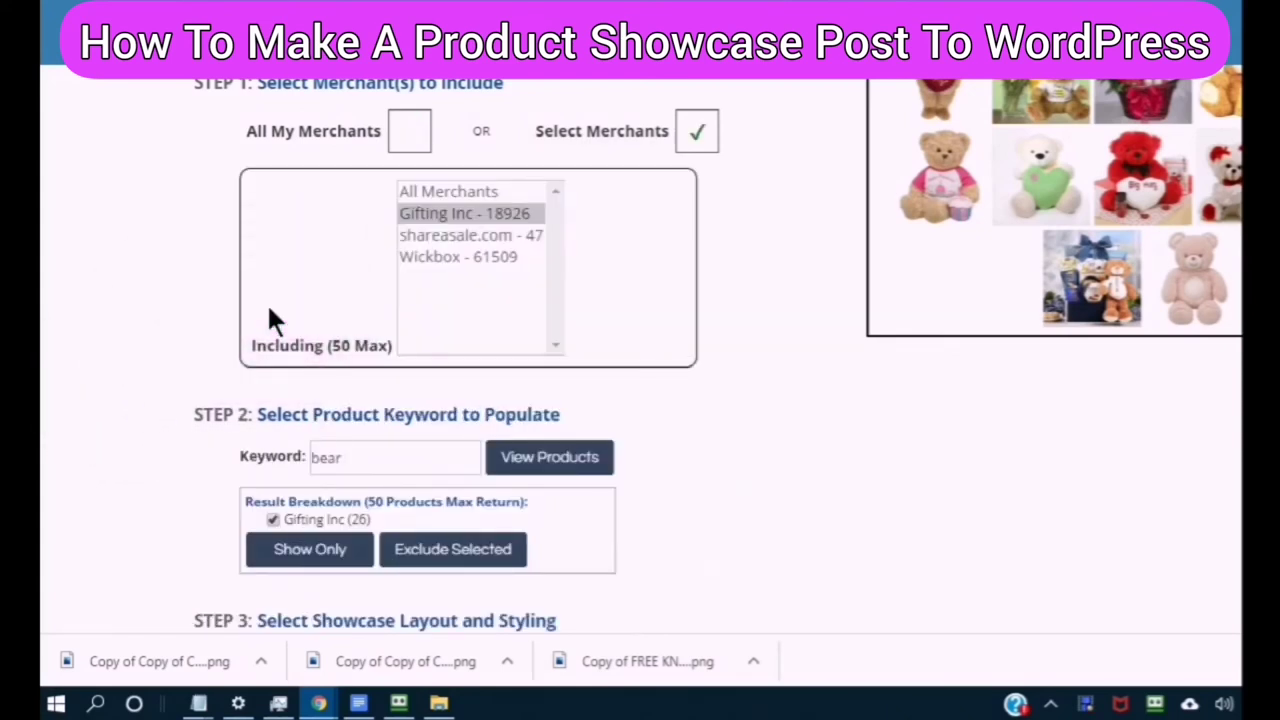
{"action": "left_click", "coordinate": [424, 228]}
{"action": "left_click", "coordinate": [432, 207]}
{"action": "left_click", "coordinate": [432, 207]}
{"action": "left_click", "coordinate": [490, 205]}
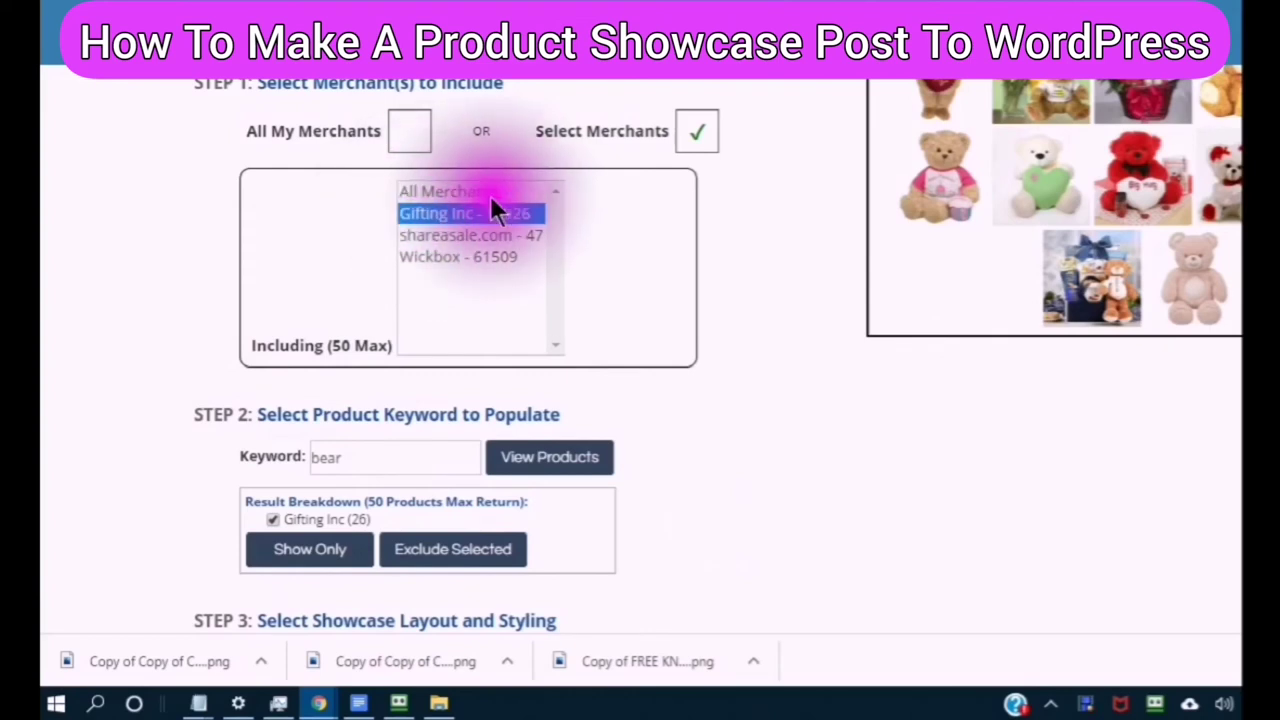
{"action": "left_click", "coordinate": [461, 207]}
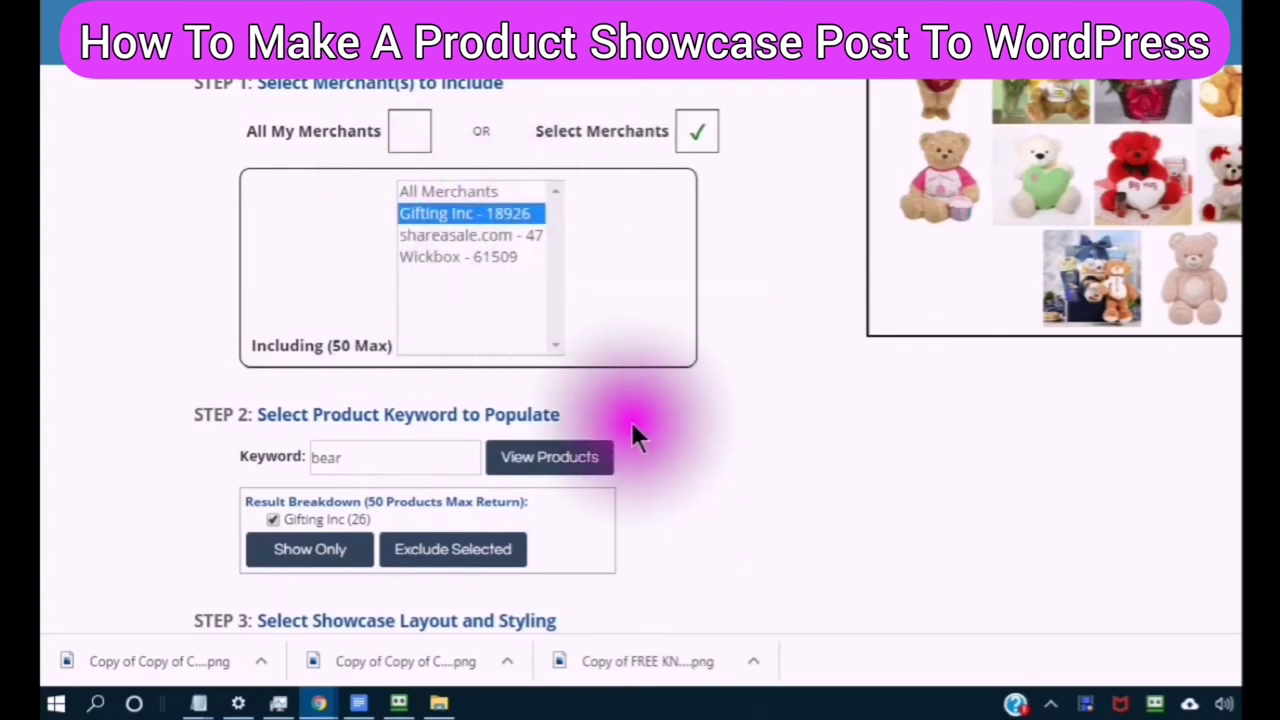
{"action": "left_click", "coordinate": [543, 463]}
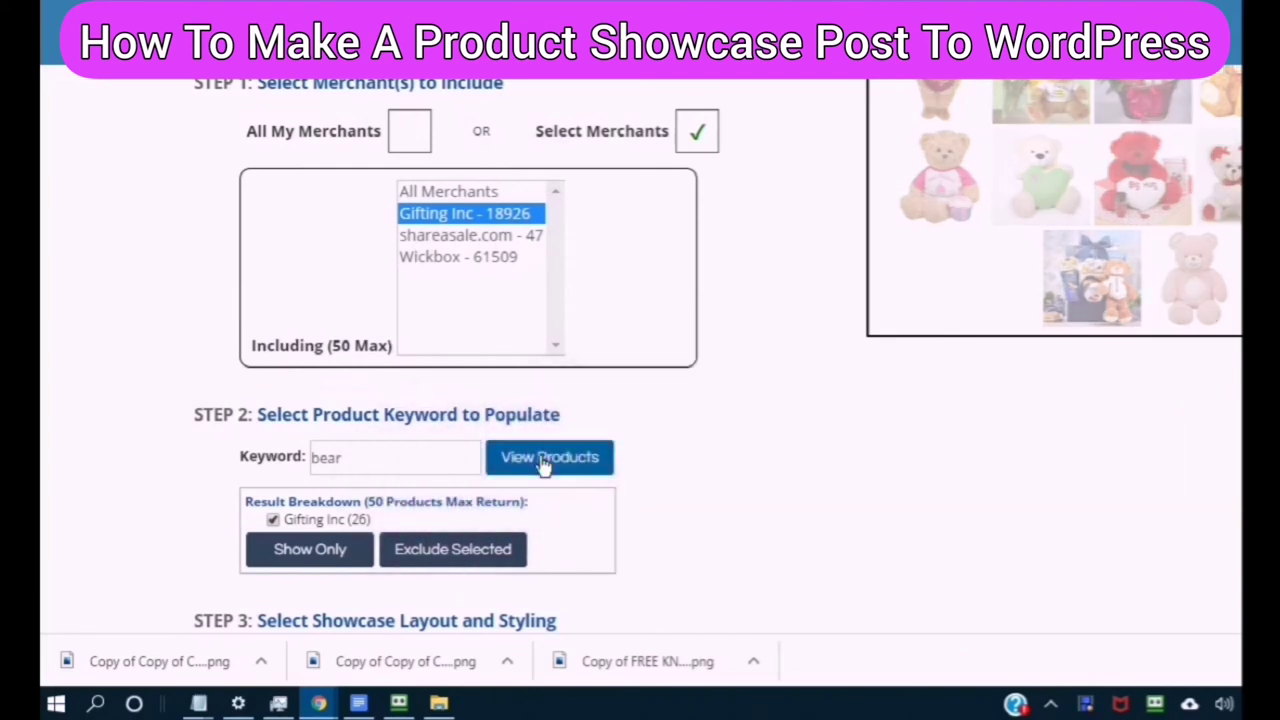
{"action": "left_click", "coordinate": [543, 463]}
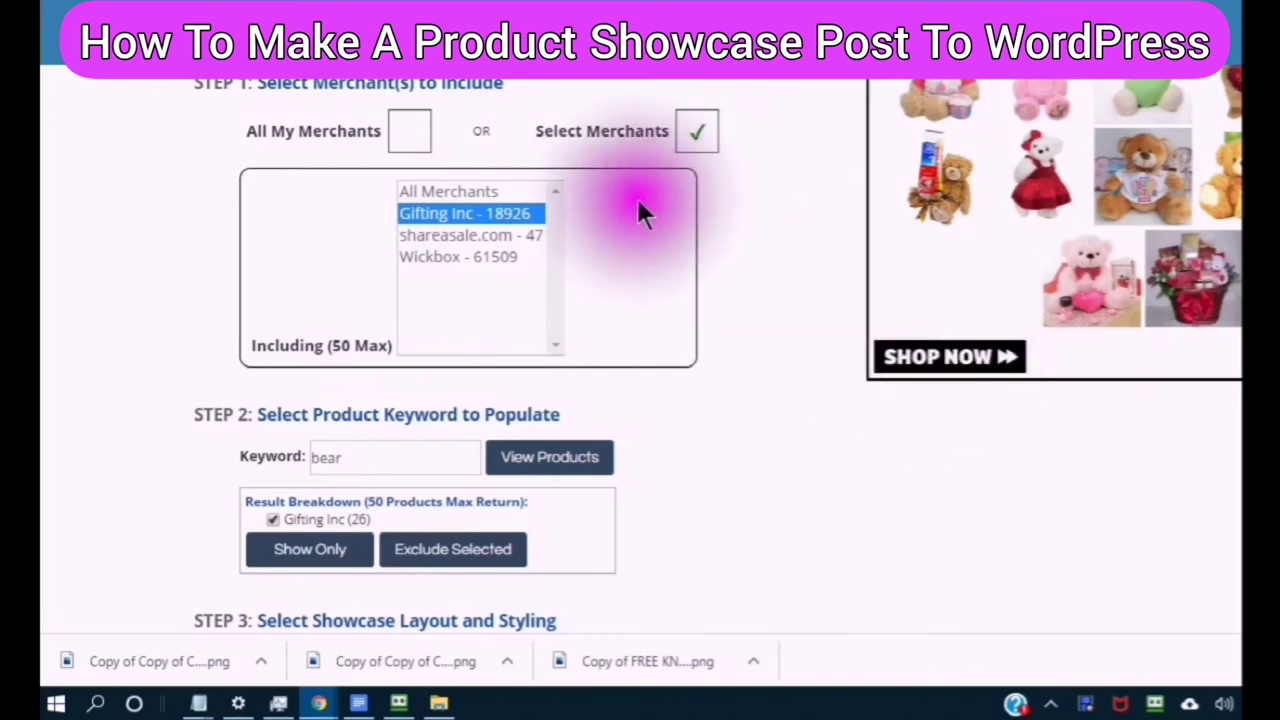
Try All Merchants, reload the bear products, then switch back to Gifting Inc.
{"action": "scroll", "coordinate": [636, 197], "scroll_direction": "up", "scroll_amount": 1}
{"action": "scroll", "coordinate": [668, 268], "scroll_direction": "down", "scroll_amount": 1}
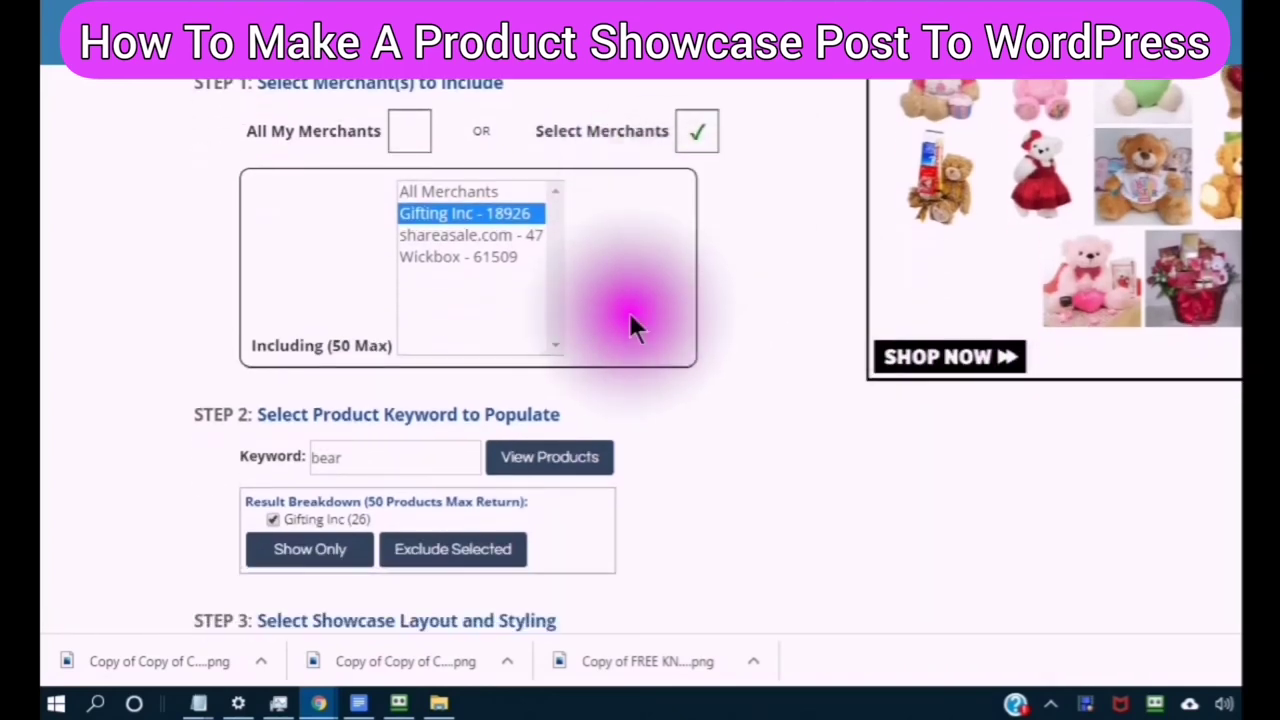
{"action": "left_click", "coordinate": [430, 190]}
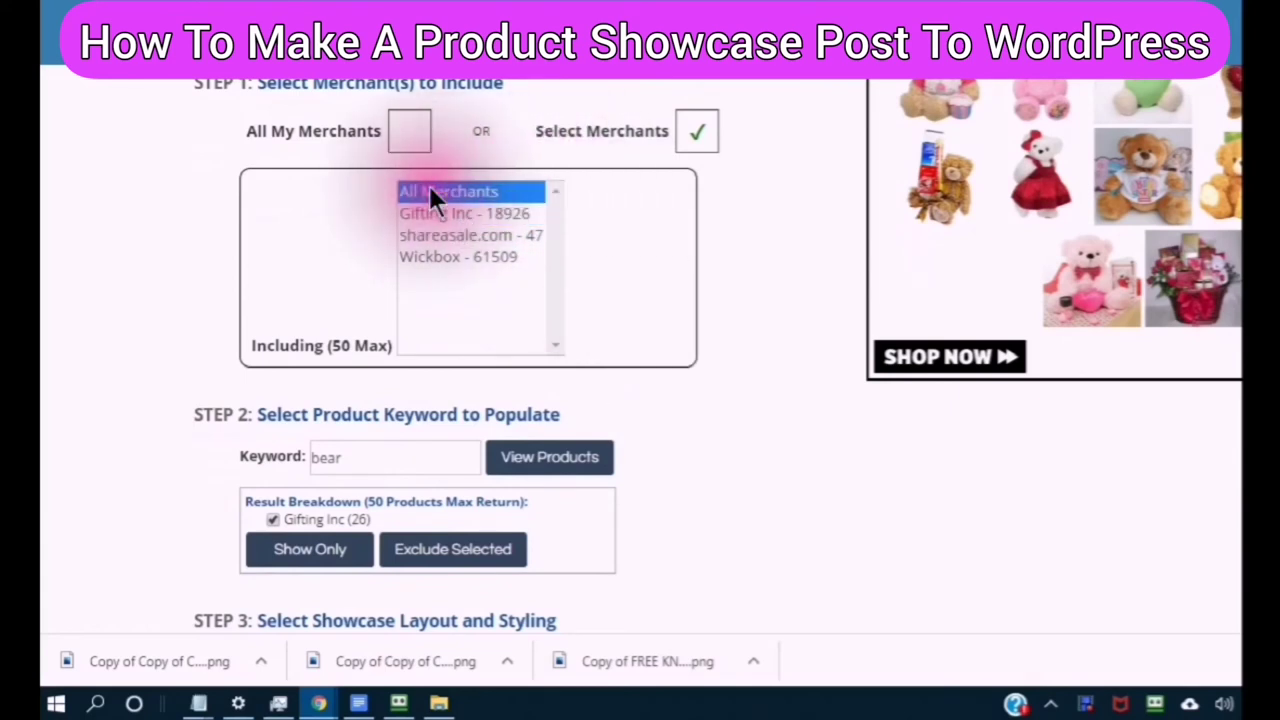
{"action": "left_click", "coordinate": [677, 420]}
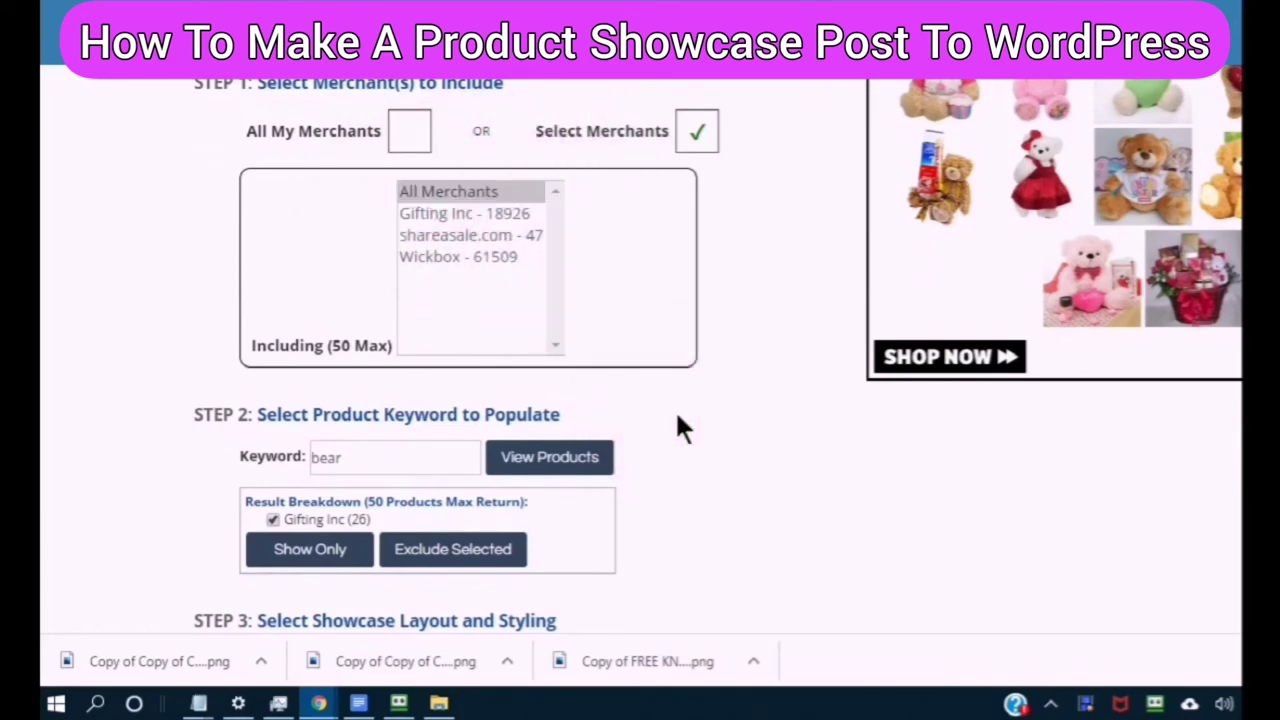
{"action": "left_click", "coordinate": [780, 240]}
{"action": "left_click", "coordinate": [773, 240]}
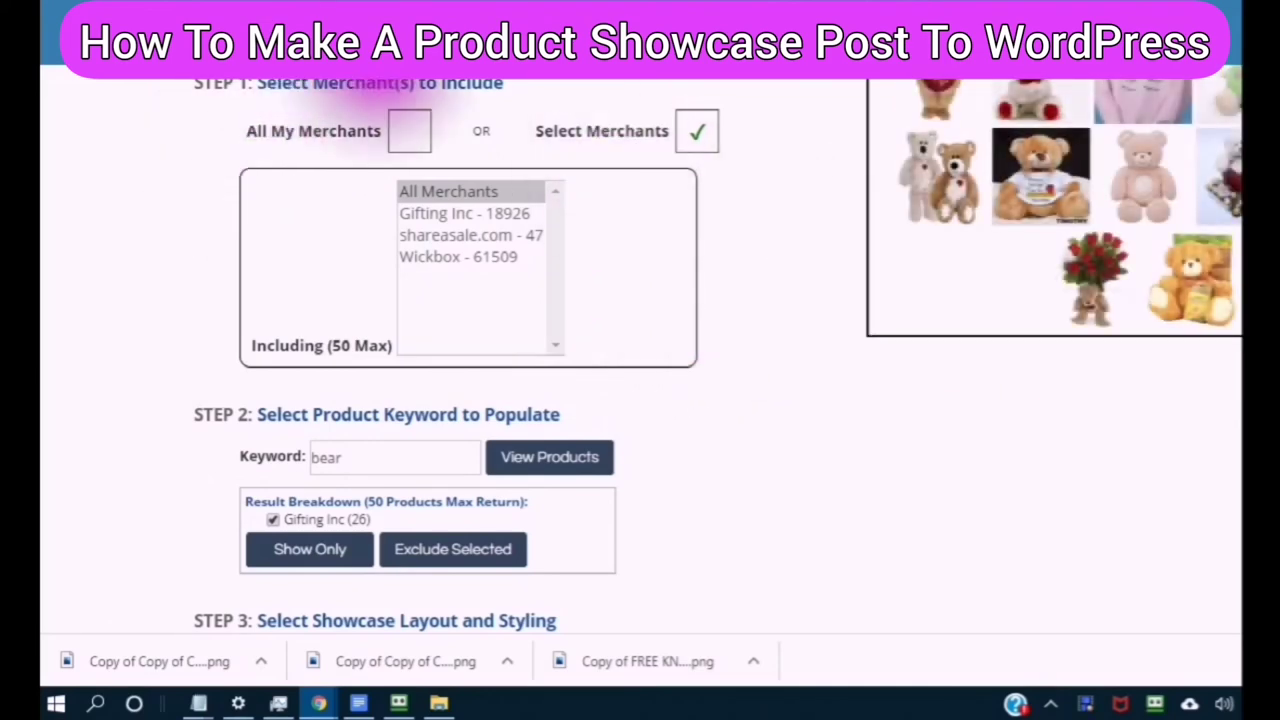
{"action": "scroll", "coordinate": [253, 230], "scroll_direction": "up", "scroll_amount": 1}
{"action": "scroll", "coordinate": [253, 245], "scroll_direction": "up", "scroll_amount": 1}
{"action": "scroll", "coordinate": [220, 270], "scroll_direction": "down", "scroll_amount": 1}
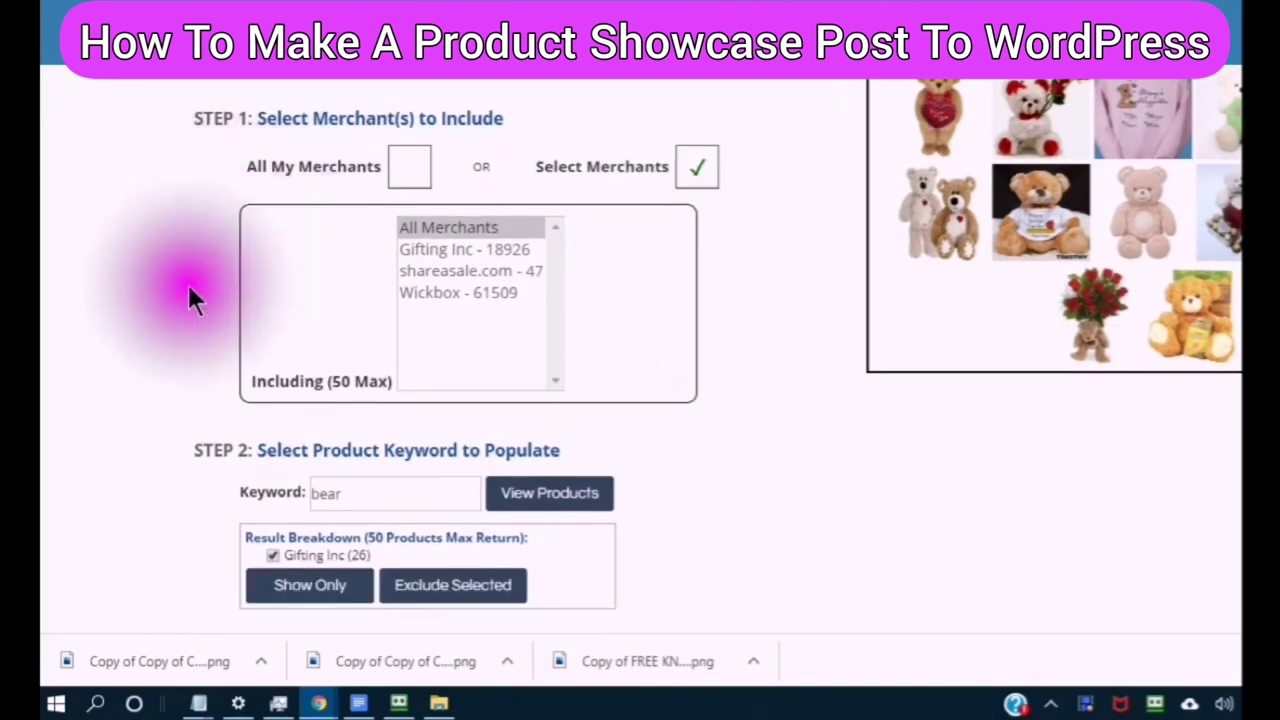
{"action": "left_click", "coordinate": [426, 248]}
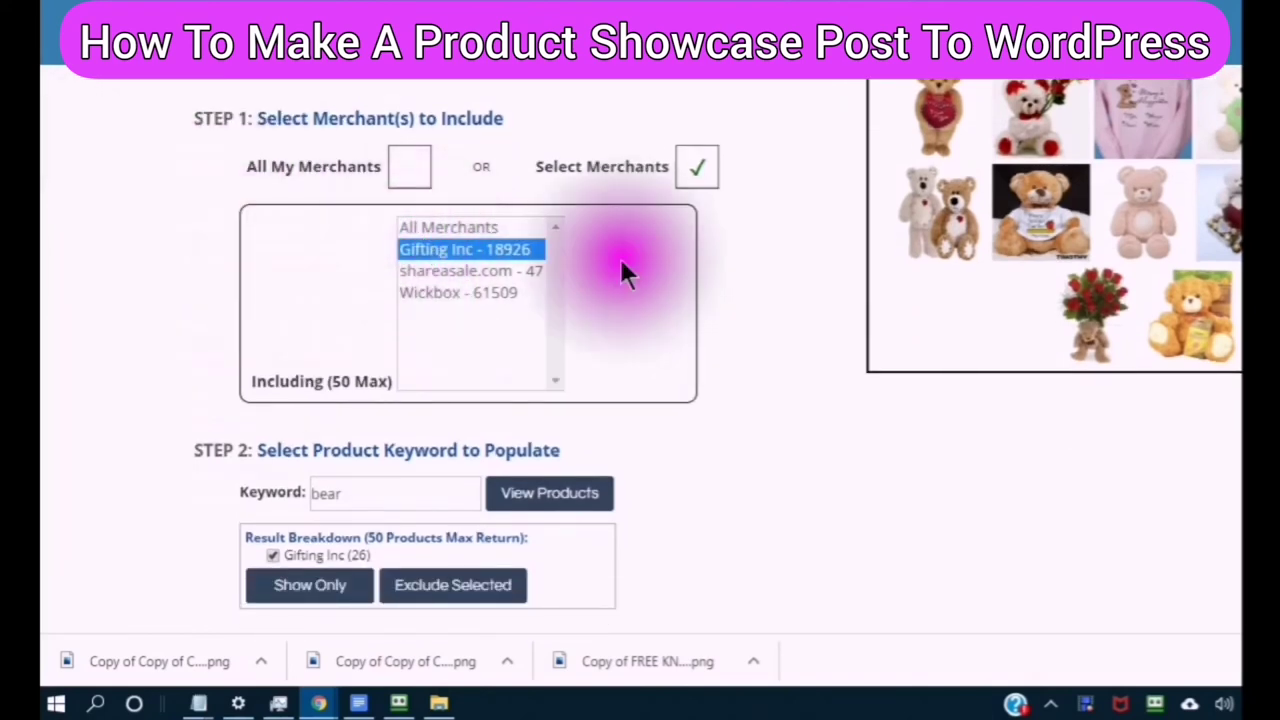
{"action": "scroll", "coordinate": [741, 290], "scroll_direction": "down", "scroll_amount": 5}
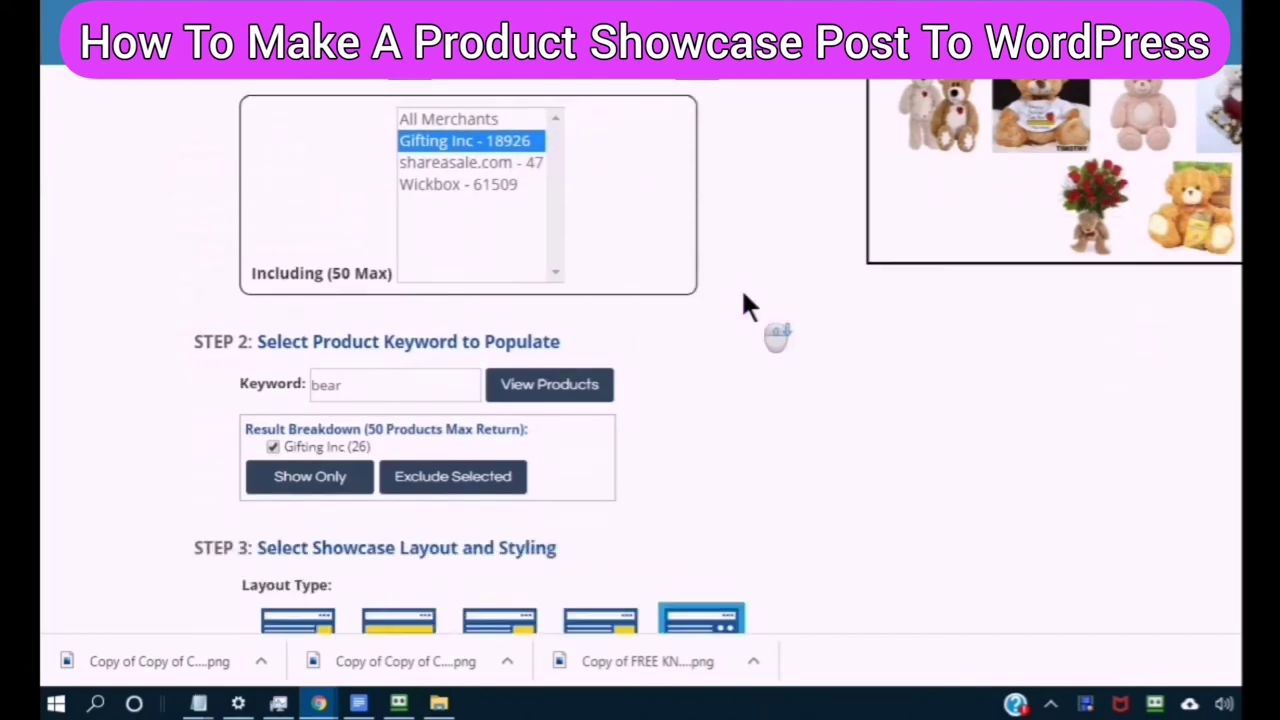
Set colour scheme CC99FF, add Product Short Description to pop-outs, and save the showcase as 'Bear'.
{"action": "left_click", "coordinate": [443, 402]}
{"action": "left_click", "coordinate": [531, 507]}
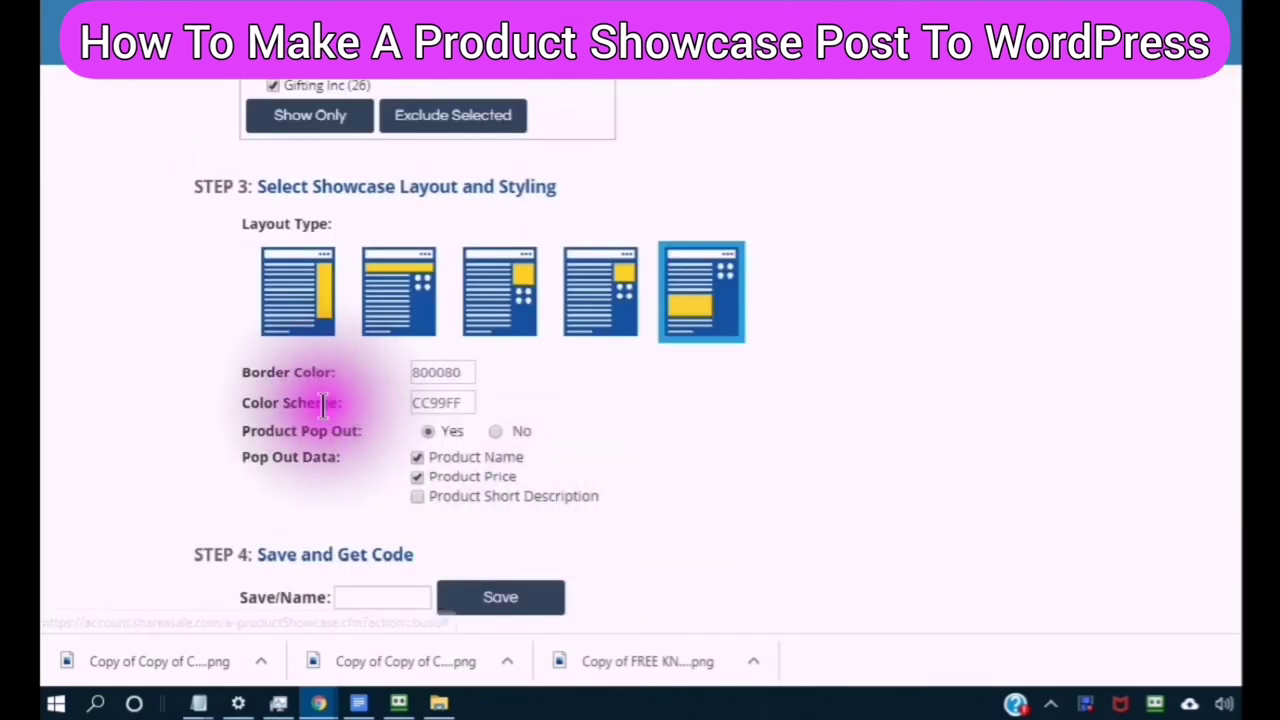
{"action": "scroll", "coordinate": [280, 330], "scroll_direction": "down", "scroll_amount": 1}
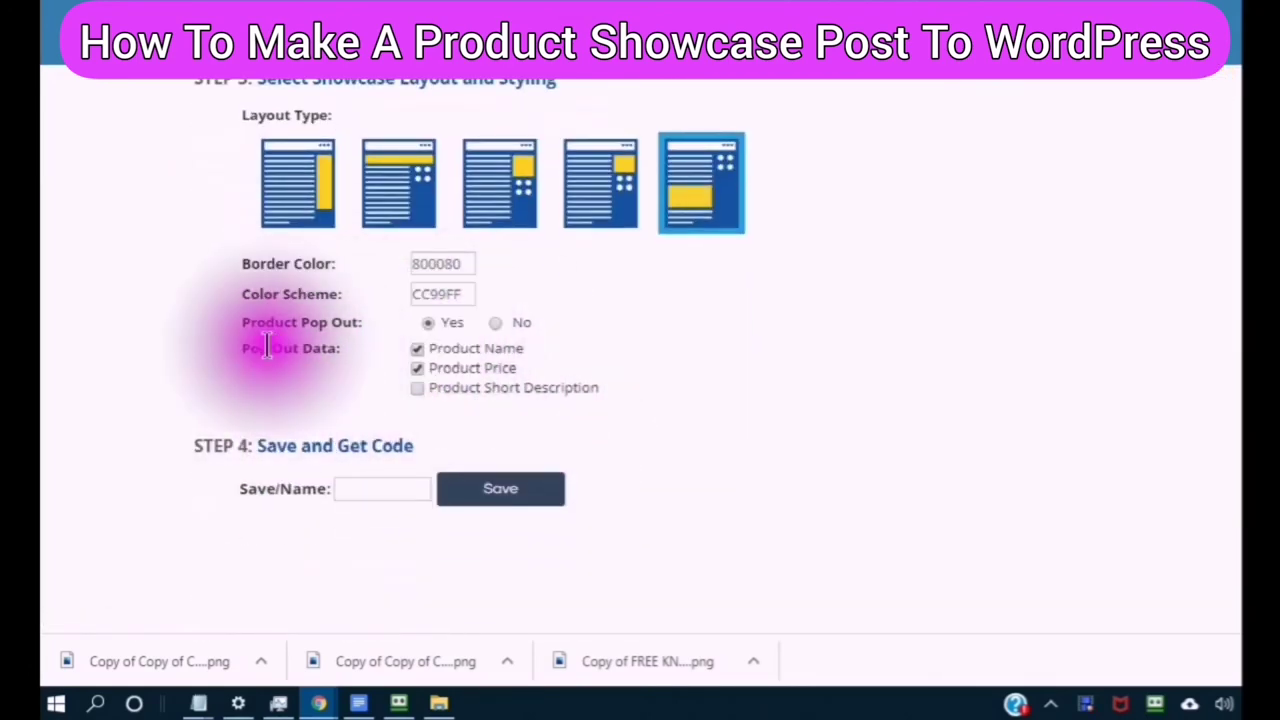
{"action": "left_click", "coordinate": [416, 388]}
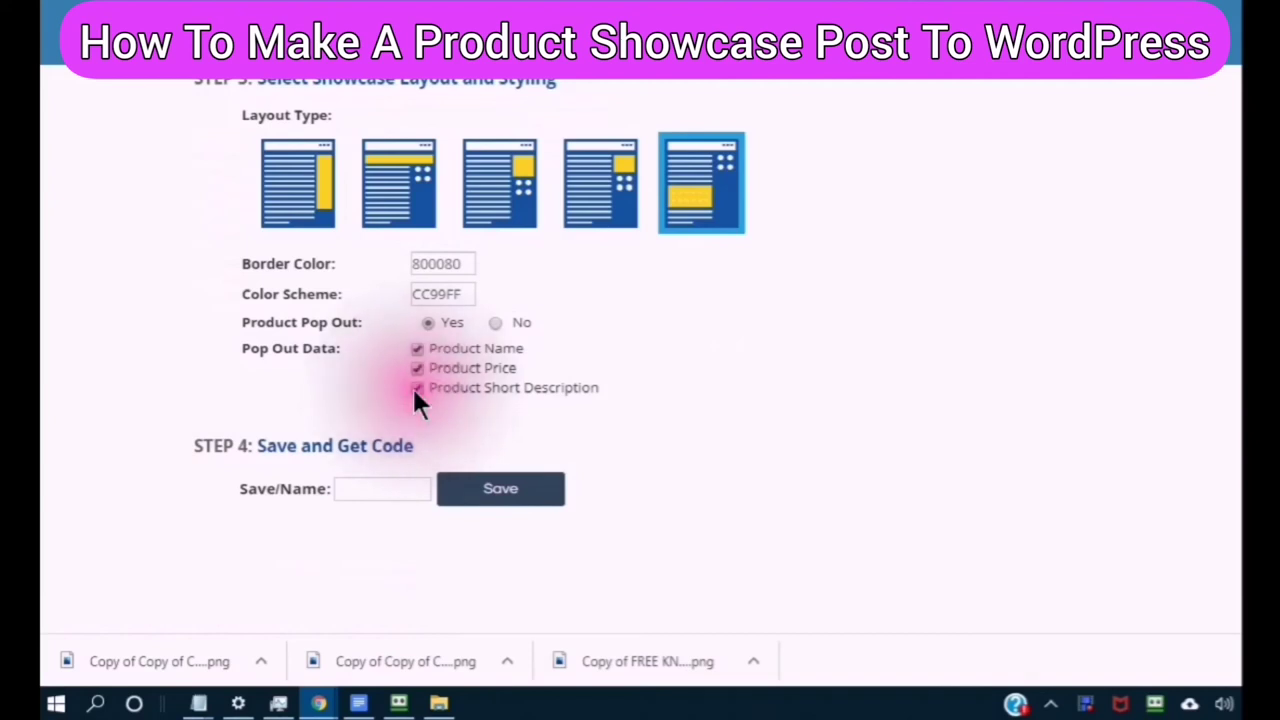
{"action": "scroll", "coordinate": [535, 350], "scroll_direction": "down", "scroll_amount": 1}
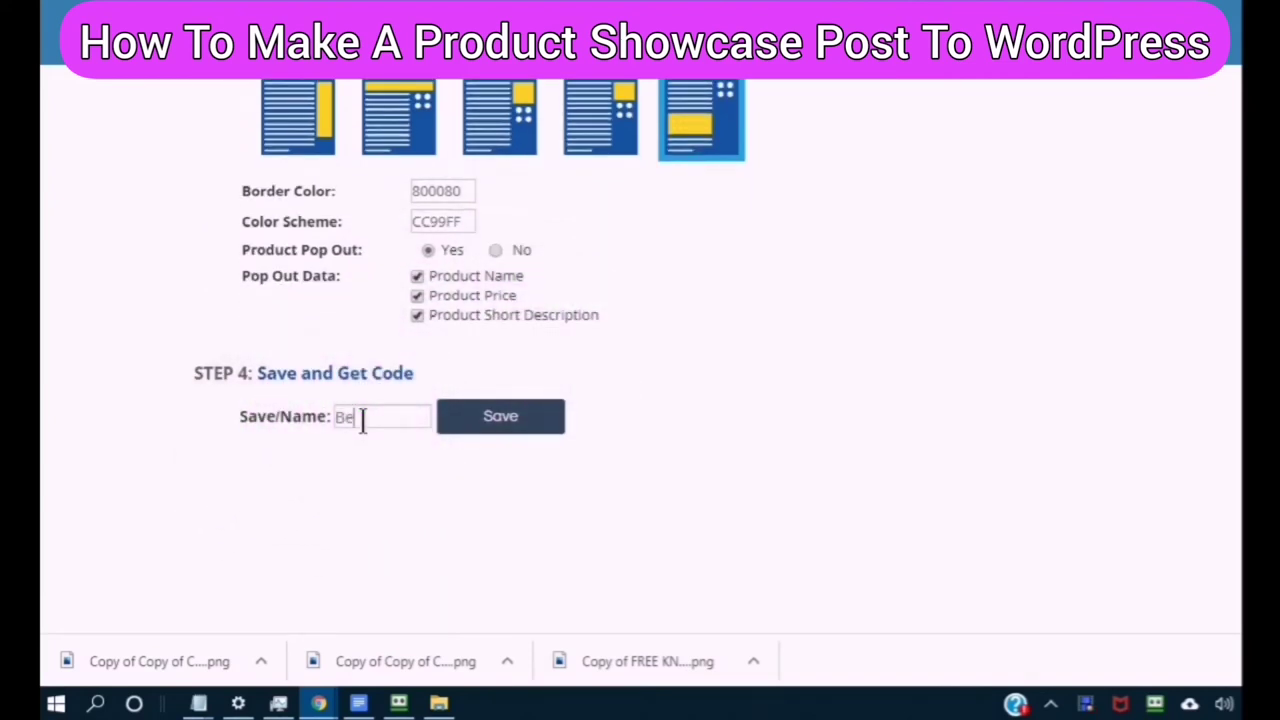
{"action": "left_click", "coordinate": [363, 420]}
{"action": "type", "text": "Bear"}
{"action": "left_click", "coordinate": [516, 416]}
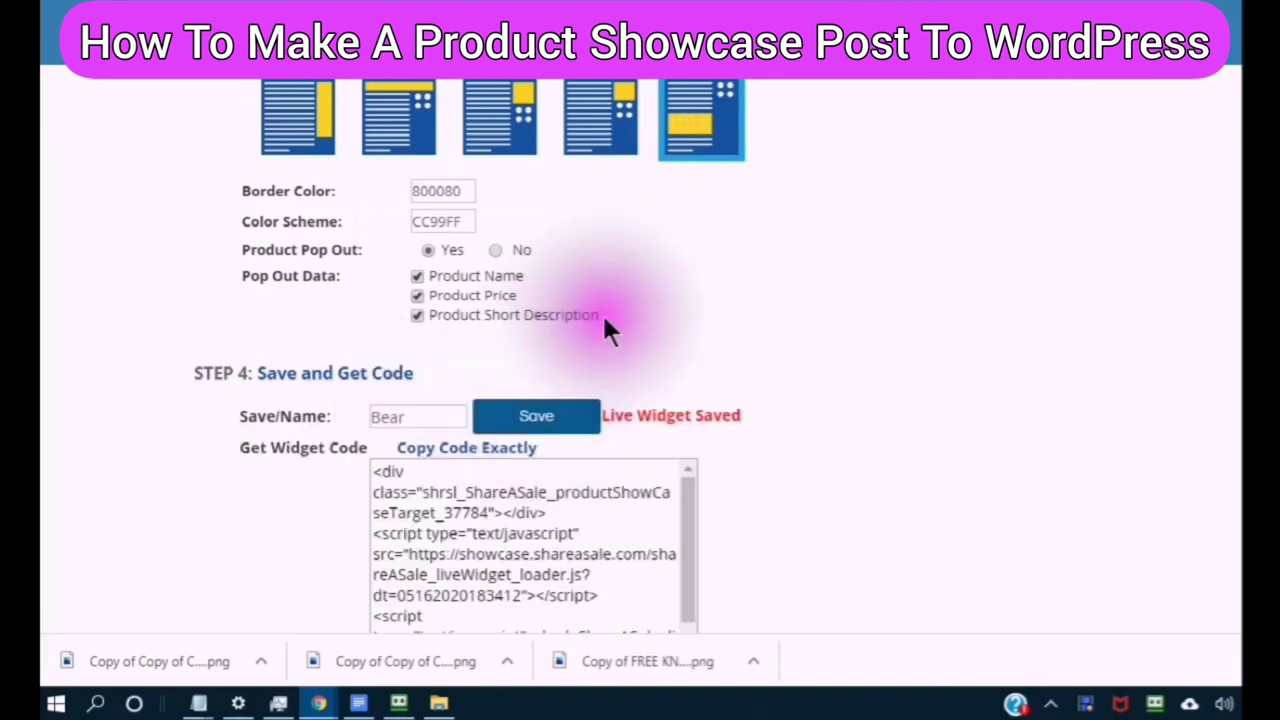
Select all of the Bear widget code in the code box and copy it.
{"action": "scroll", "coordinate": [494, 441], "scroll_direction": "down", "scroll_amount": 5}
{"action": "scroll", "coordinate": [440, 400], "scroll_direction": "down", "scroll_amount": 2}
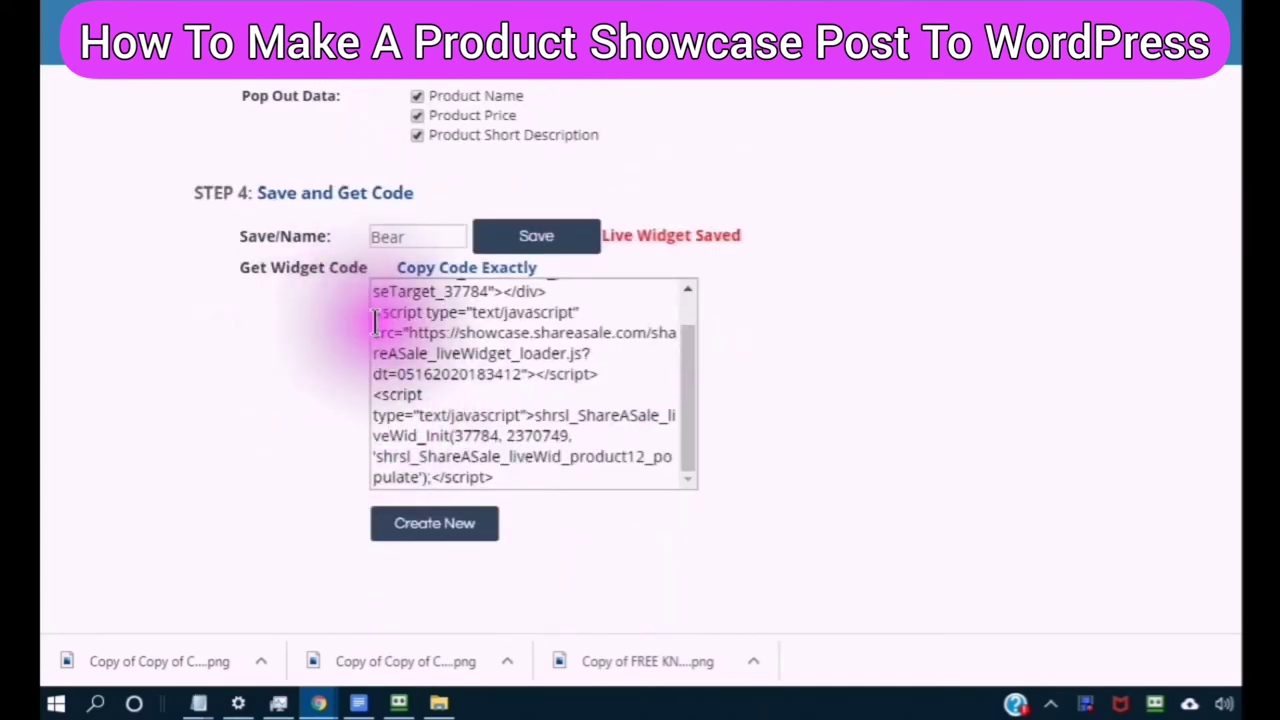
{"action": "right_click", "coordinate": [375, 350]}
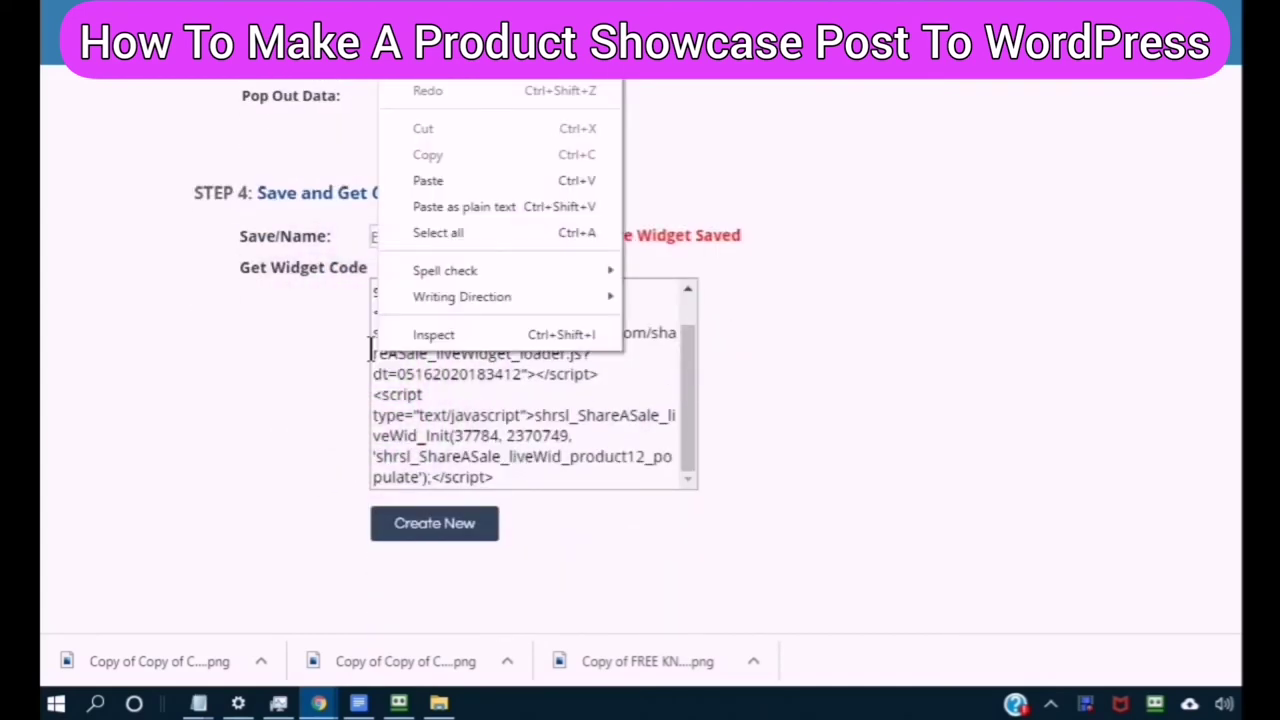
{"action": "left_click", "coordinate": [431, 234]}
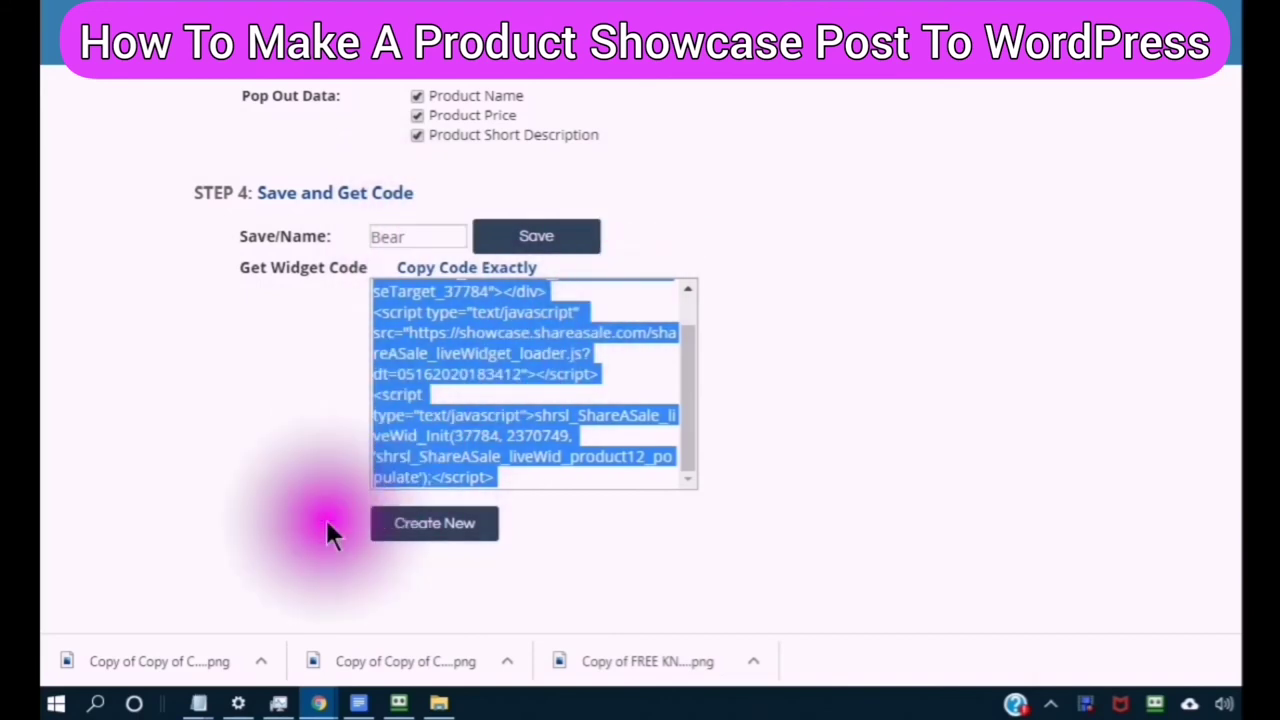
{"action": "right_click", "coordinate": [419, 350]}
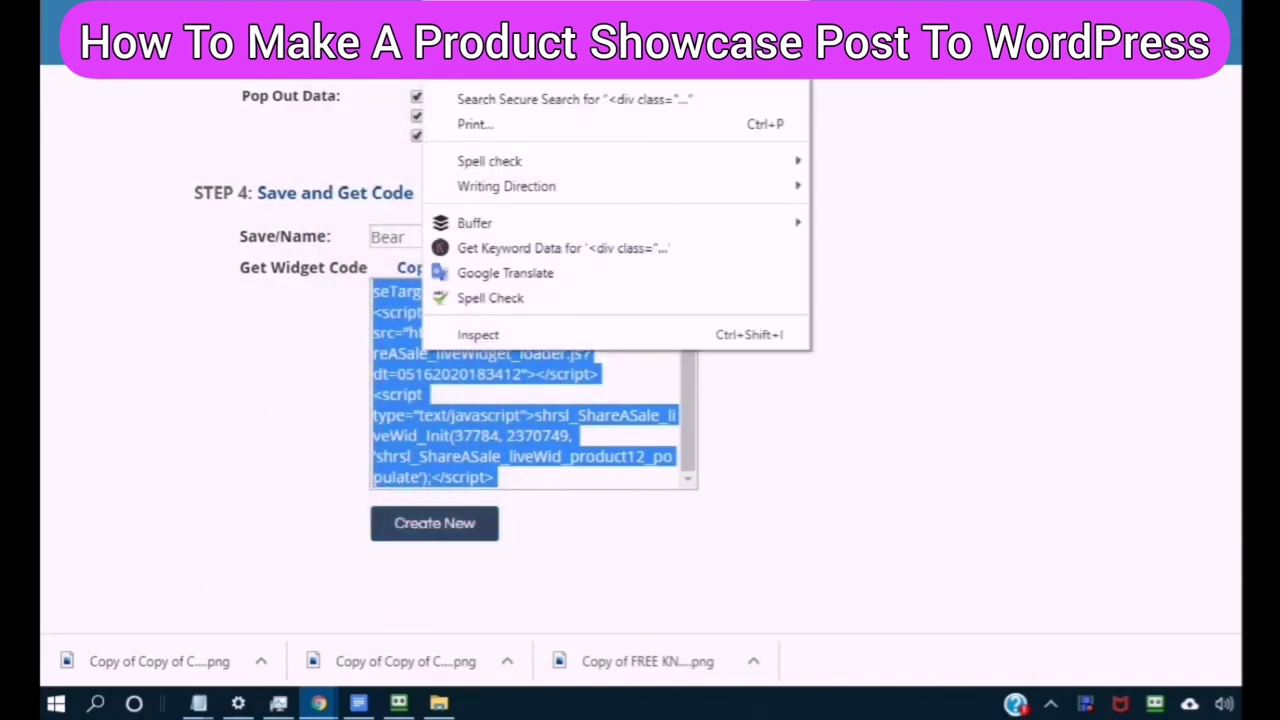
{"action": "key", "text": "Escape"}
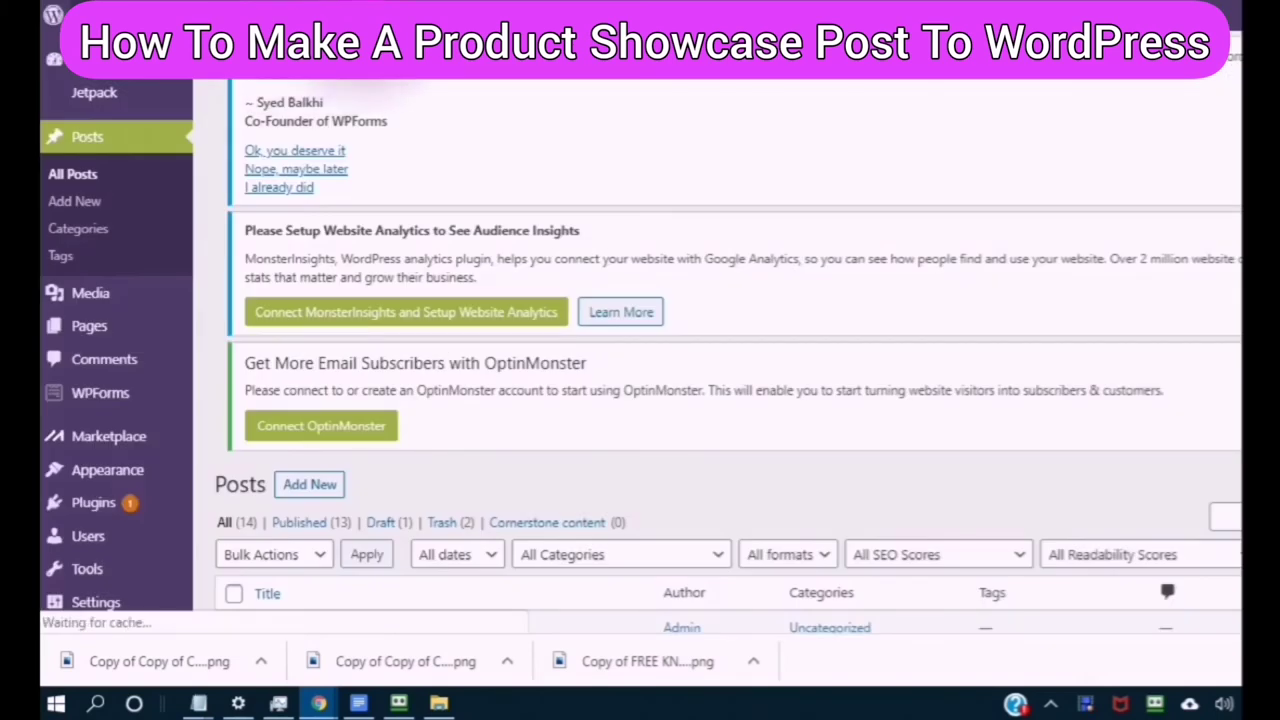
Title the post 'Bear Hugs Showcase' and insert an empty Custom HTML block below it.
{"action": "mouse_move", "coordinate": [360, 50]}
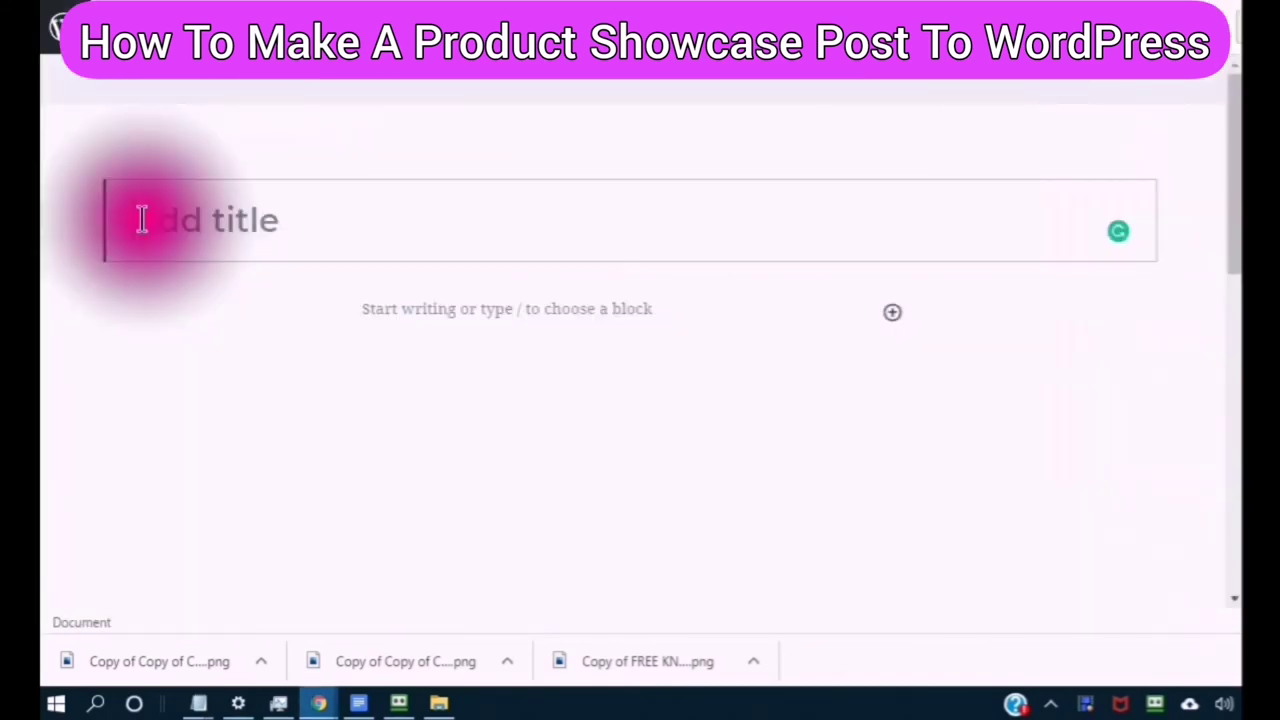
{"action": "type", "text": "Bear Hugs Showcase"}
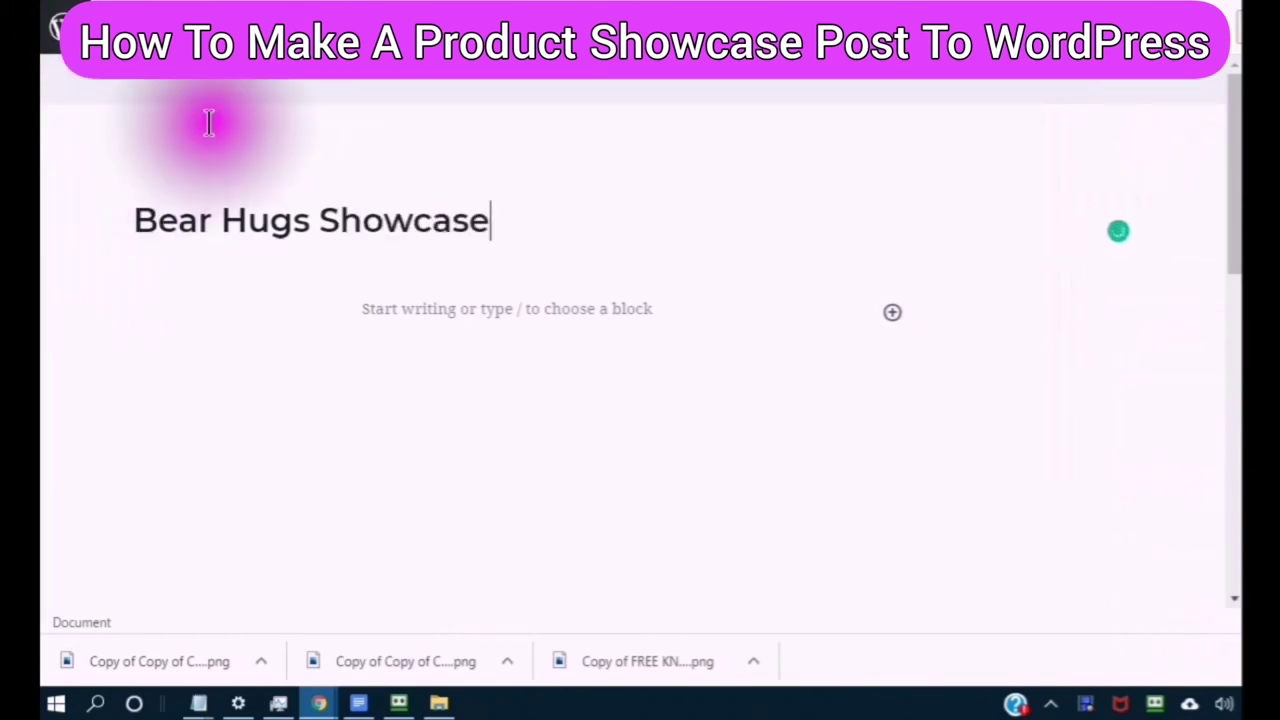
{"action": "left_click", "coordinate": [95, 70]}
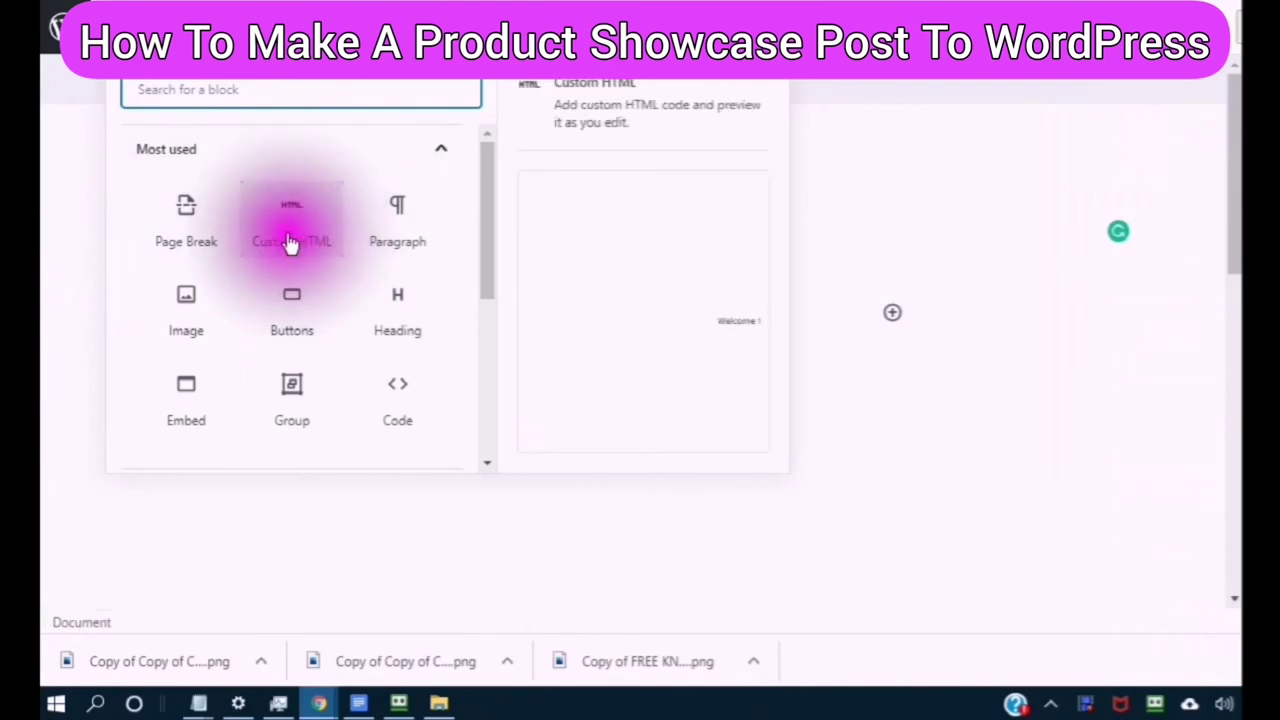
{"action": "left_click", "coordinate": [293, 235]}
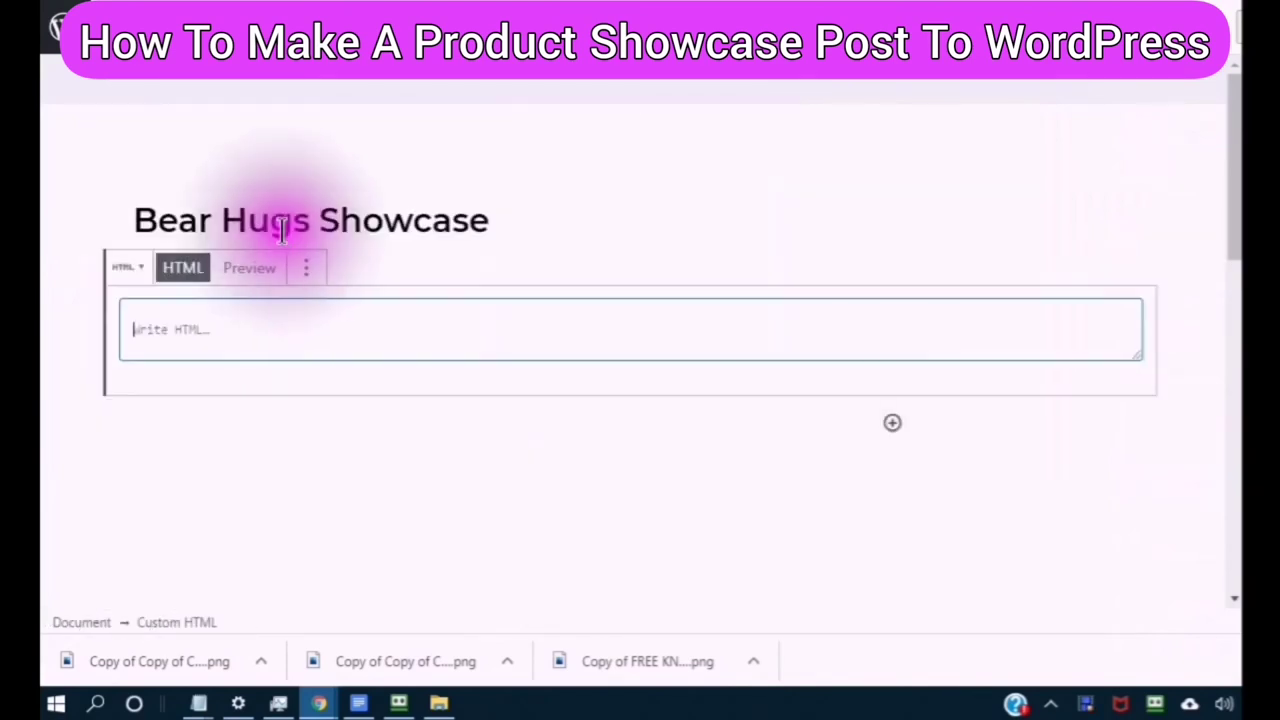
{"action": "right_click", "coordinate": [137, 334]}
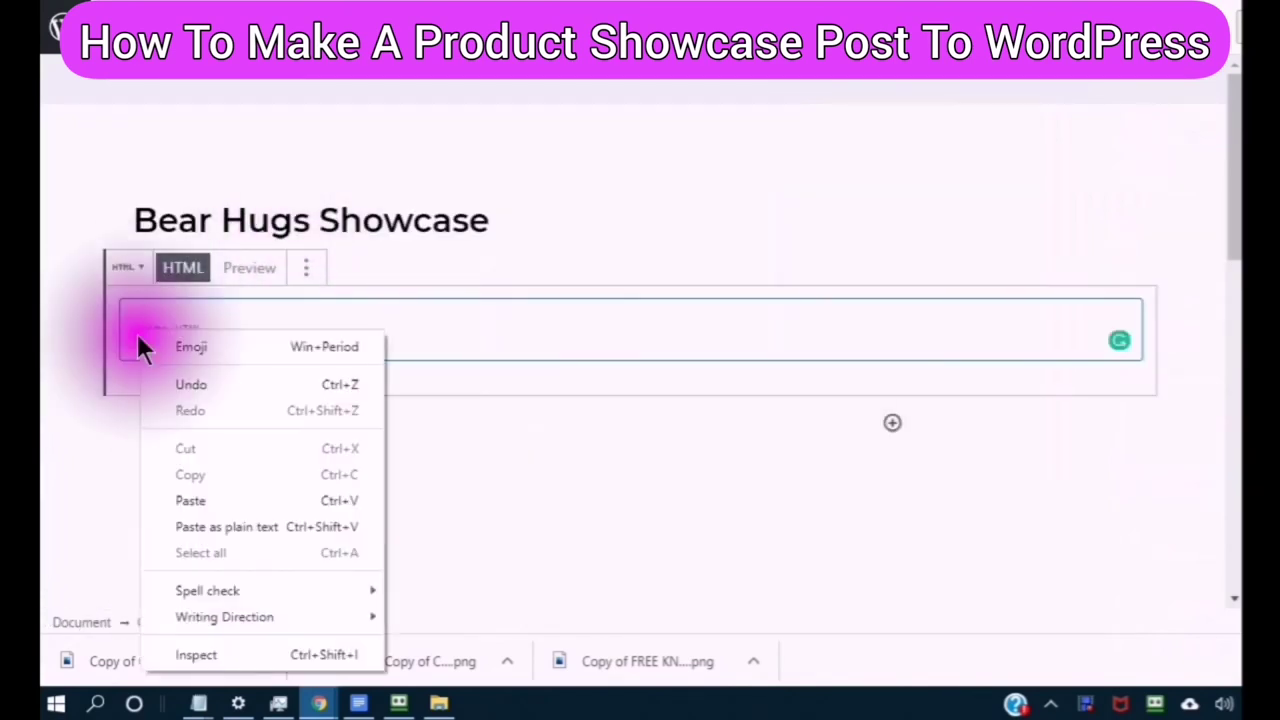
Paste the ShareASale showcase code into the HTML block and preview the rendered teddy bear grid.
{"action": "left_click", "coordinate": [186, 500]}
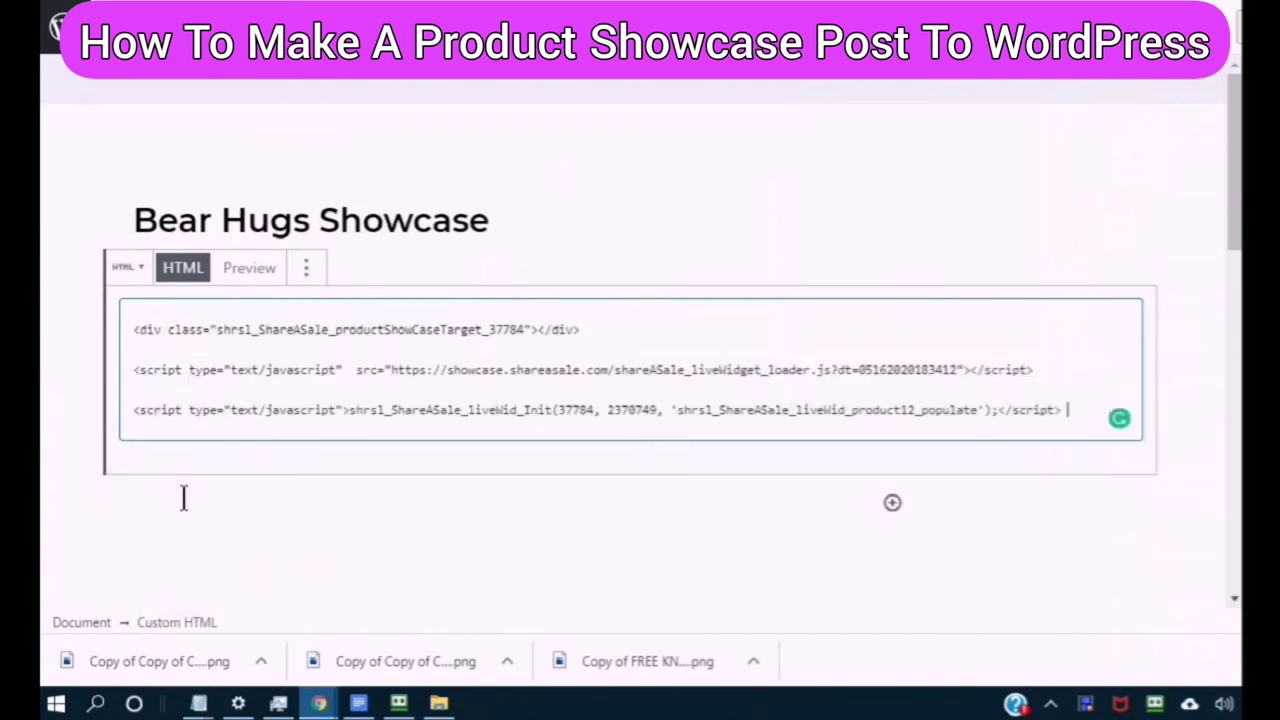
{"action": "left_click", "coordinate": [251, 272]}
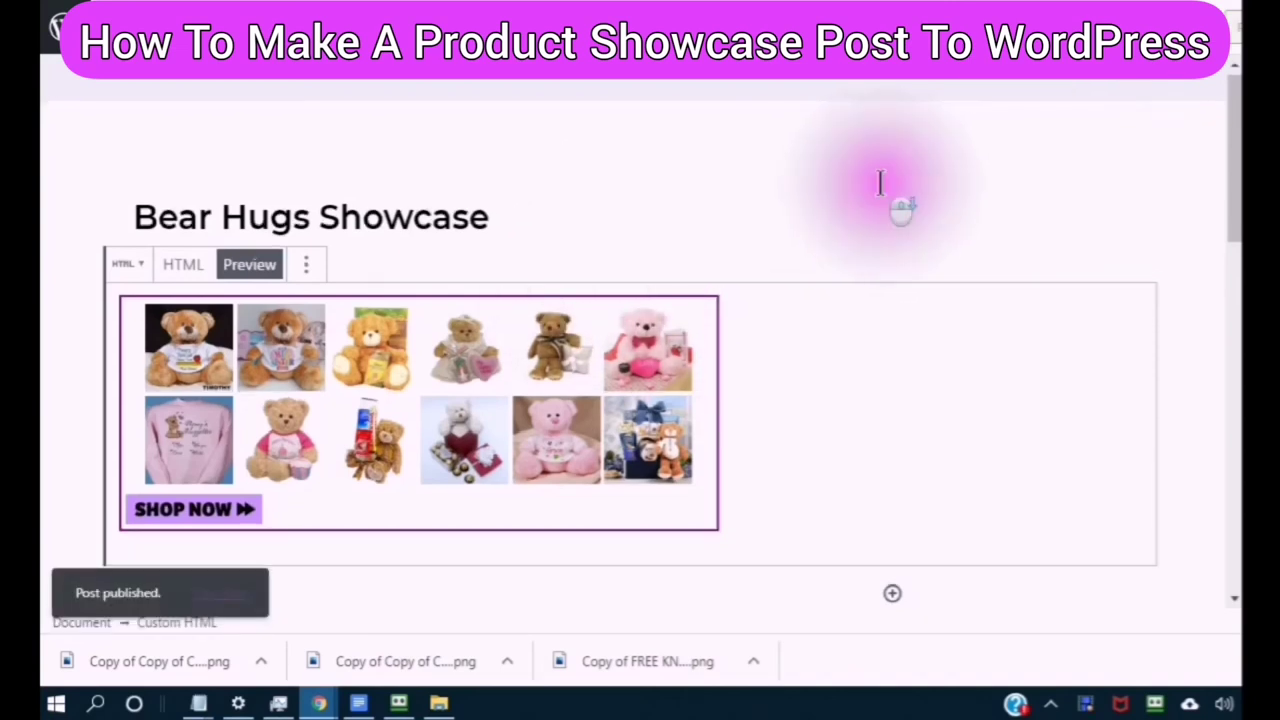
{"action": "scroll", "coordinate": [870, 180], "scroll_direction": "down", "scroll_amount": 1}
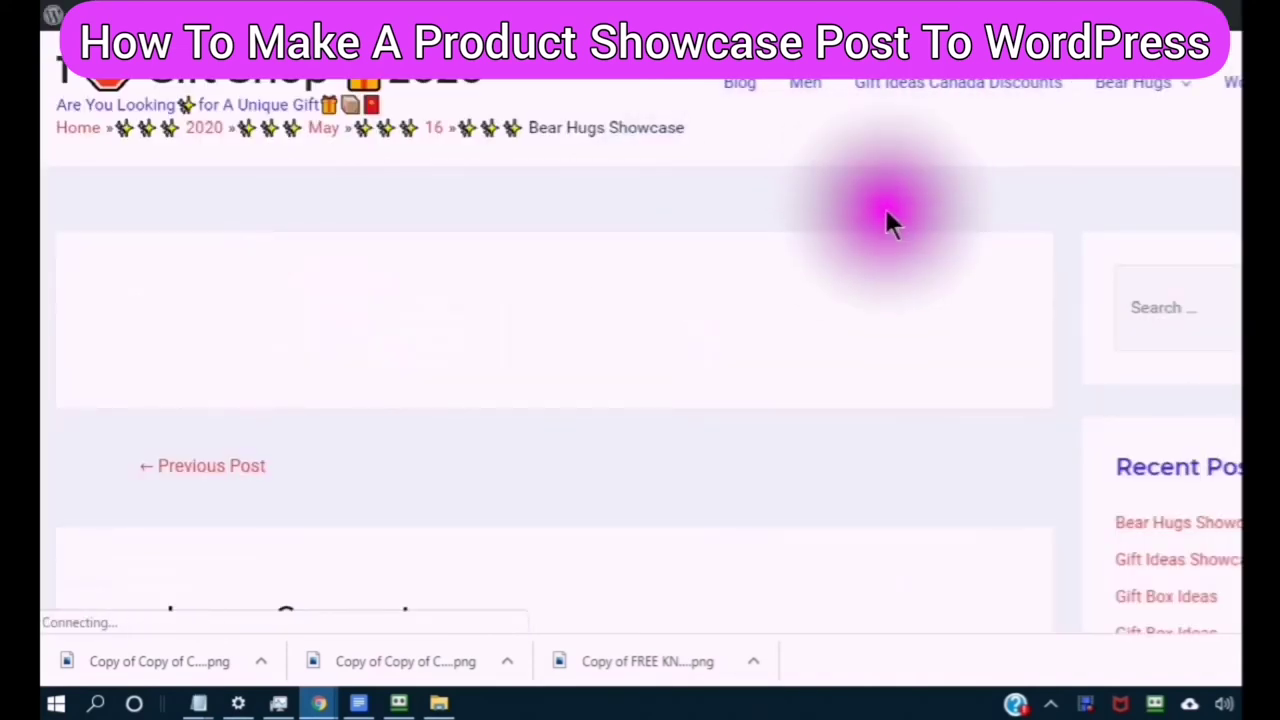
Open the Thinking Of You Bear Gift Basket ($104.38) pop-out from the live post's product grid.
{"action": "scroll", "coordinate": [886, 228], "scroll_direction": "down", "scroll_amount": 4}
{"action": "scroll", "coordinate": [889, 214], "scroll_direction": "up", "scroll_amount": 4}
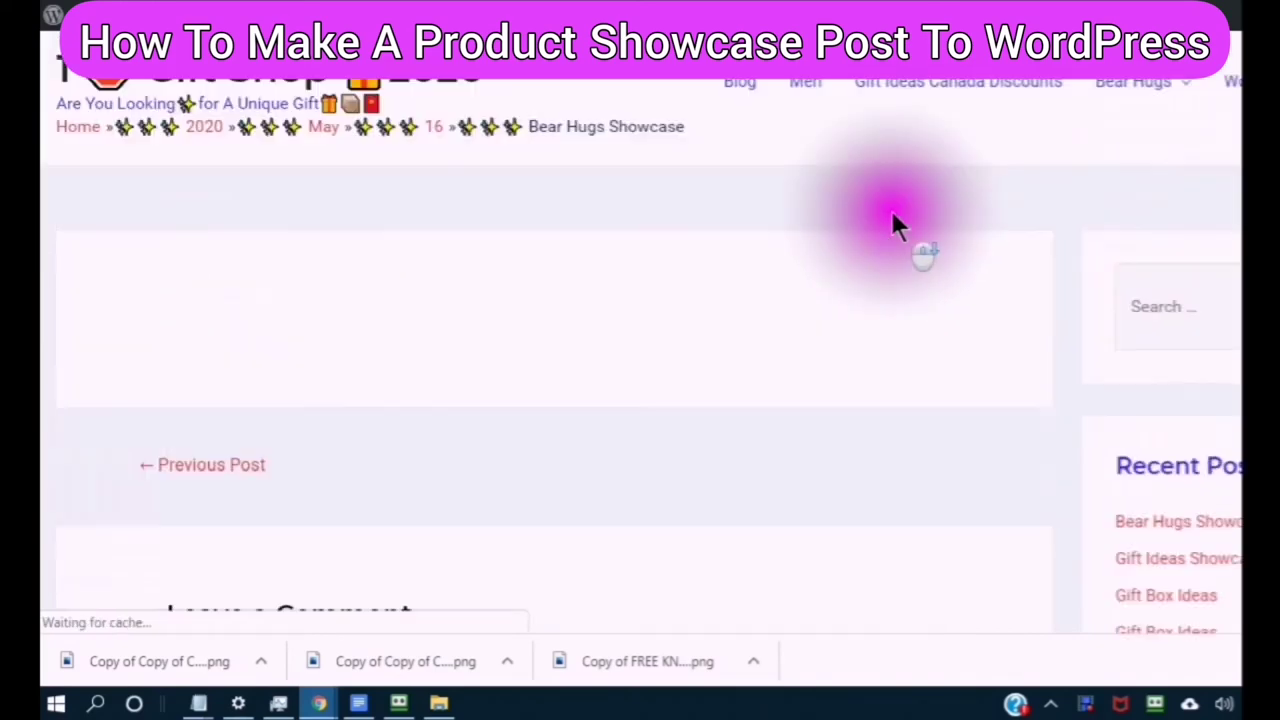
{"action": "scroll", "coordinate": [893, 225], "scroll_direction": "down", "scroll_amount": 4}
{"action": "scroll", "coordinate": [908, 290], "scroll_direction": "up", "scroll_amount": 3}
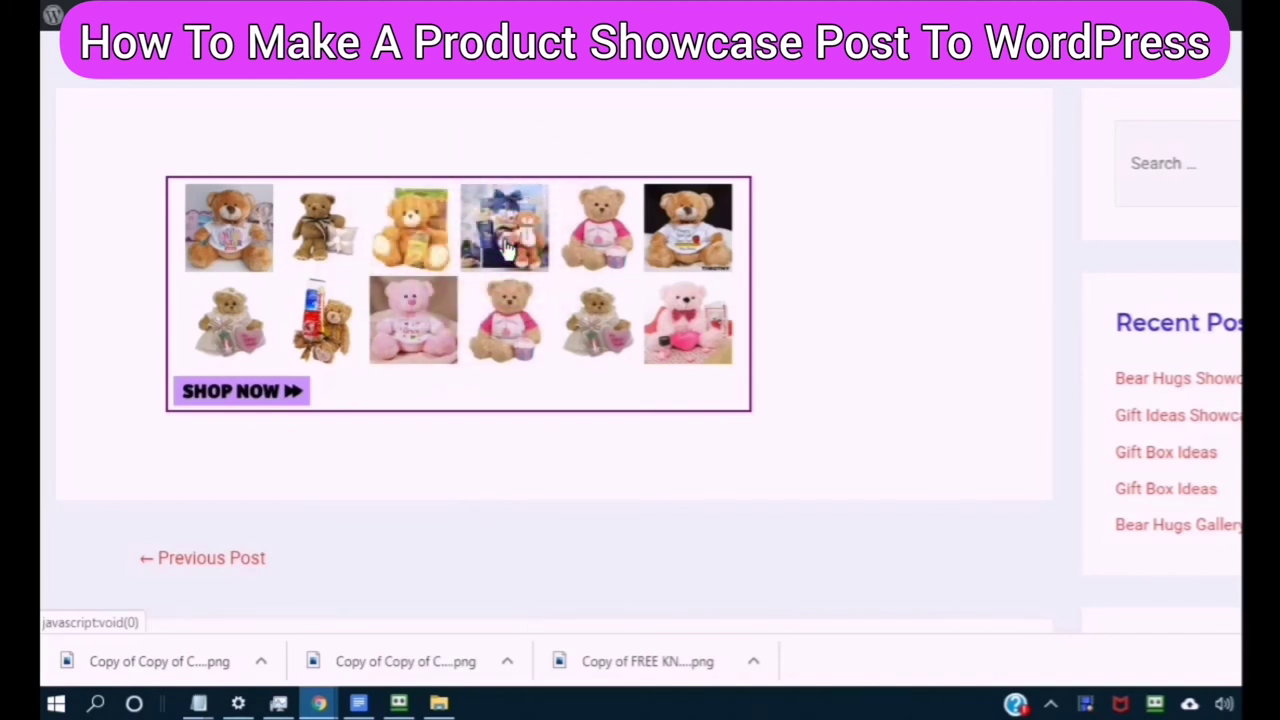
{"action": "left_click", "coordinate": [505, 247]}
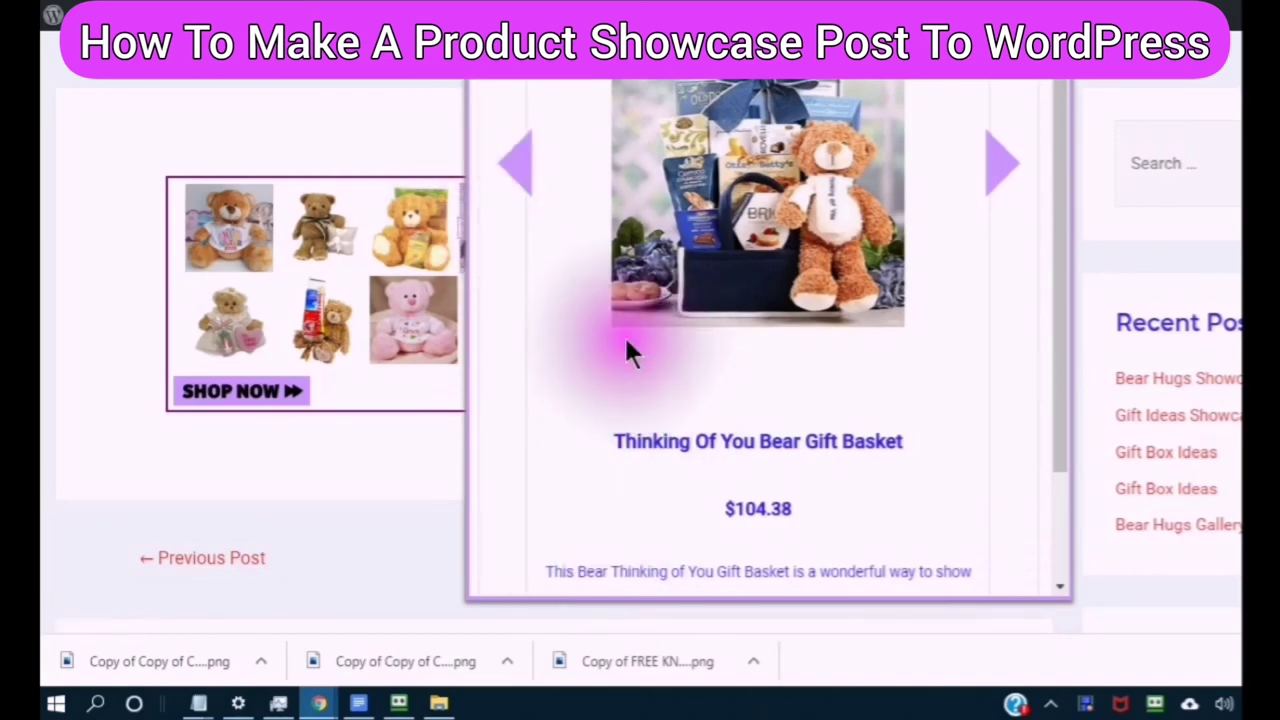
Advance the product pop-out six items forward to the Sweetheart Teddy Bear at $88.86.
{"action": "scroll", "coordinate": [624, 358], "scroll_direction": "down", "scroll_amount": 2}
{"action": "scroll", "coordinate": [605, 366], "scroll_direction": "up", "scroll_amount": 2}
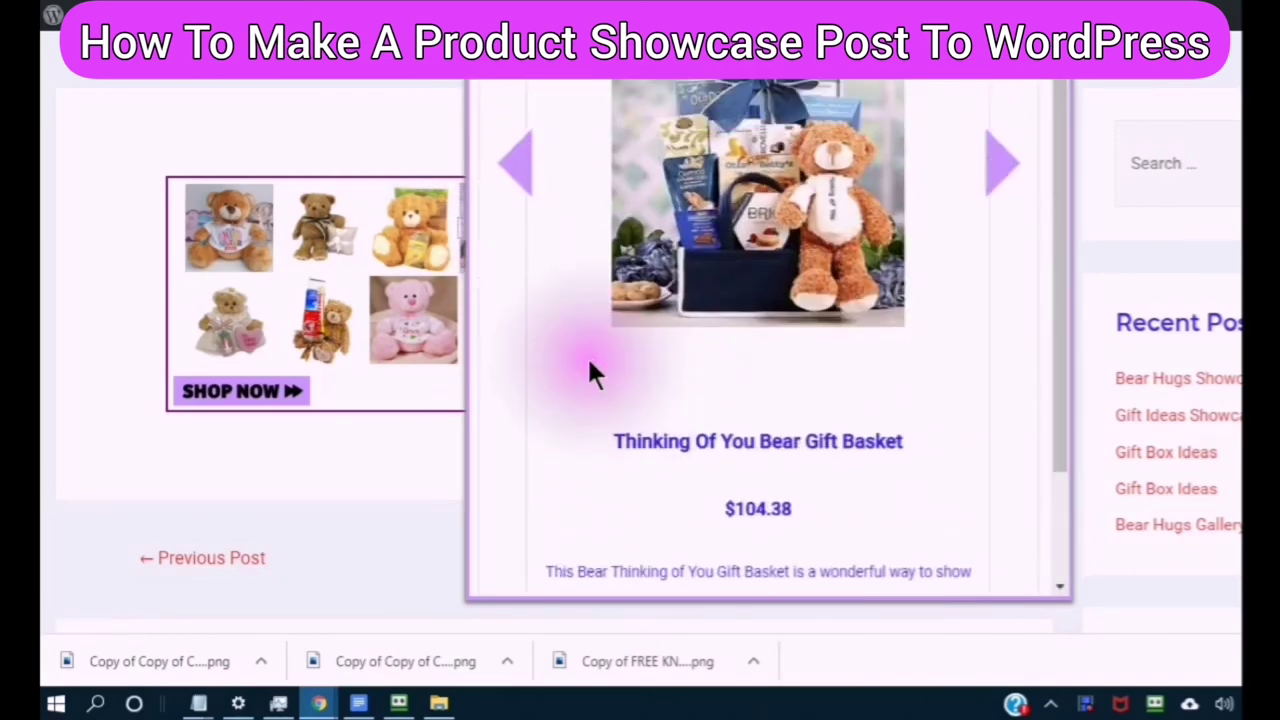
{"action": "scroll", "coordinate": [590, 368], "scroll_direction": "down", "scroll_amount": 2}
{"action": "scroll", "coordinate": [500, 310], "scroll_direction": "up", "scroll_amount": 1}
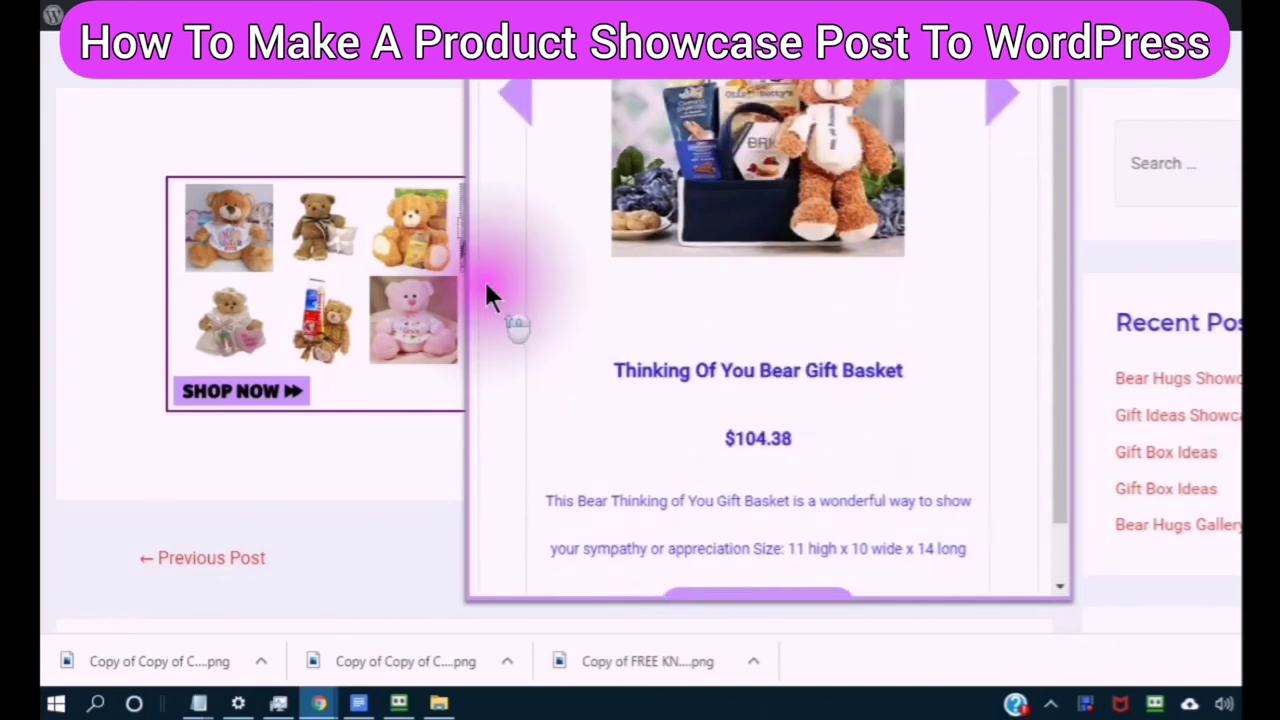
{"action": "left_click", "coordinate": [1005, 101]}
{"action": "left_click", "coordinate": [1005, 101]}
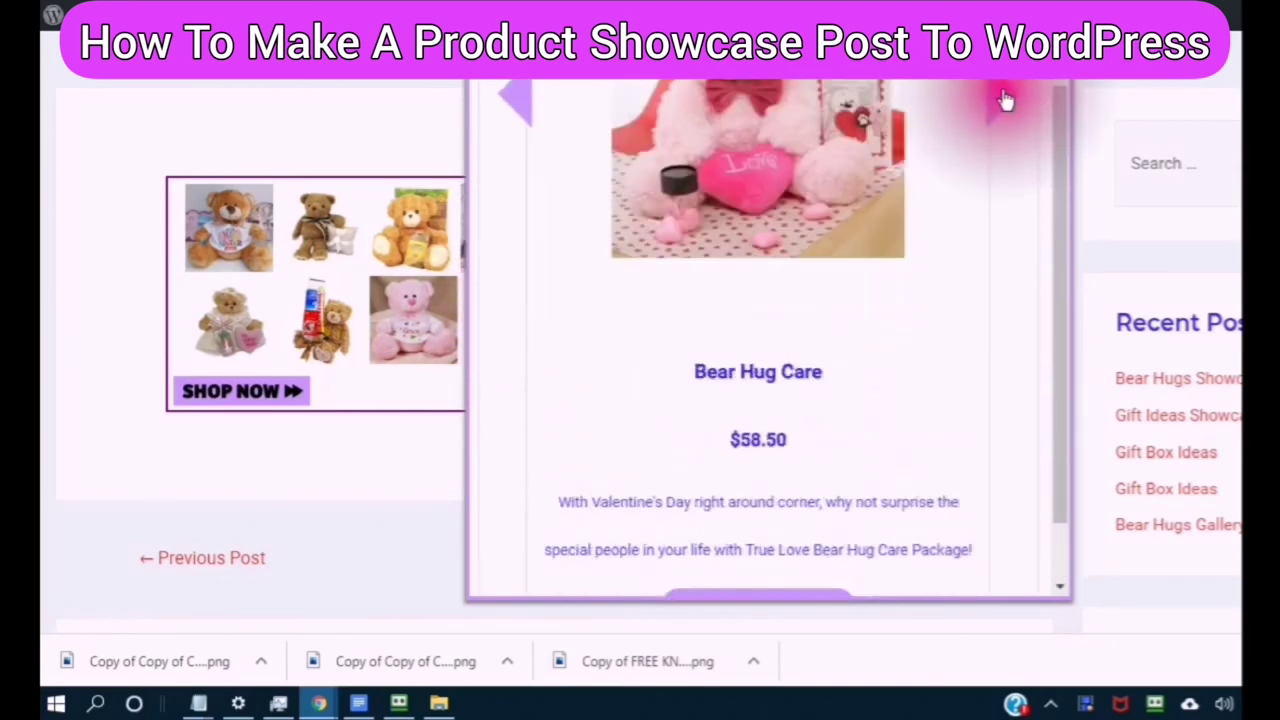
{"action": "left_click", "coordinate": [1005, 101]}
{"action": "left_click", "coordinate": [1010, 102]}
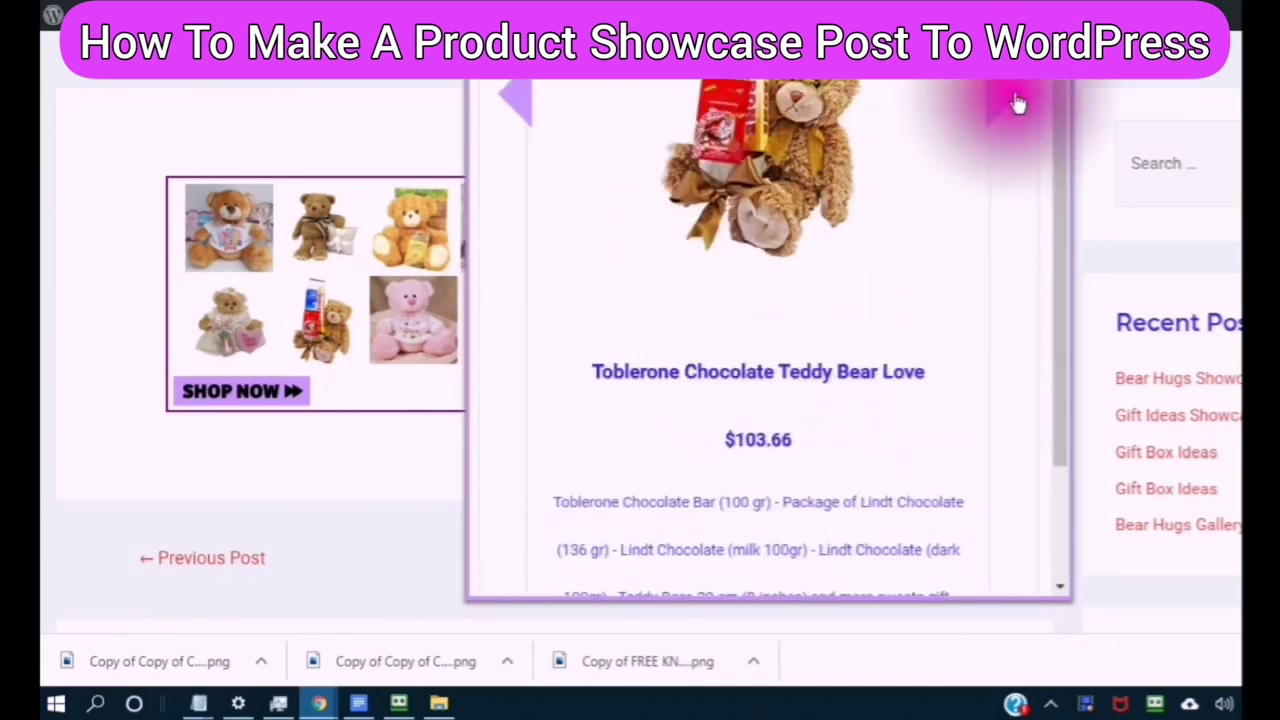
{"action": "left_click", "coordinate": [1010, 102]}
{"action": "left_click", "coordinate": [1012, 108]}
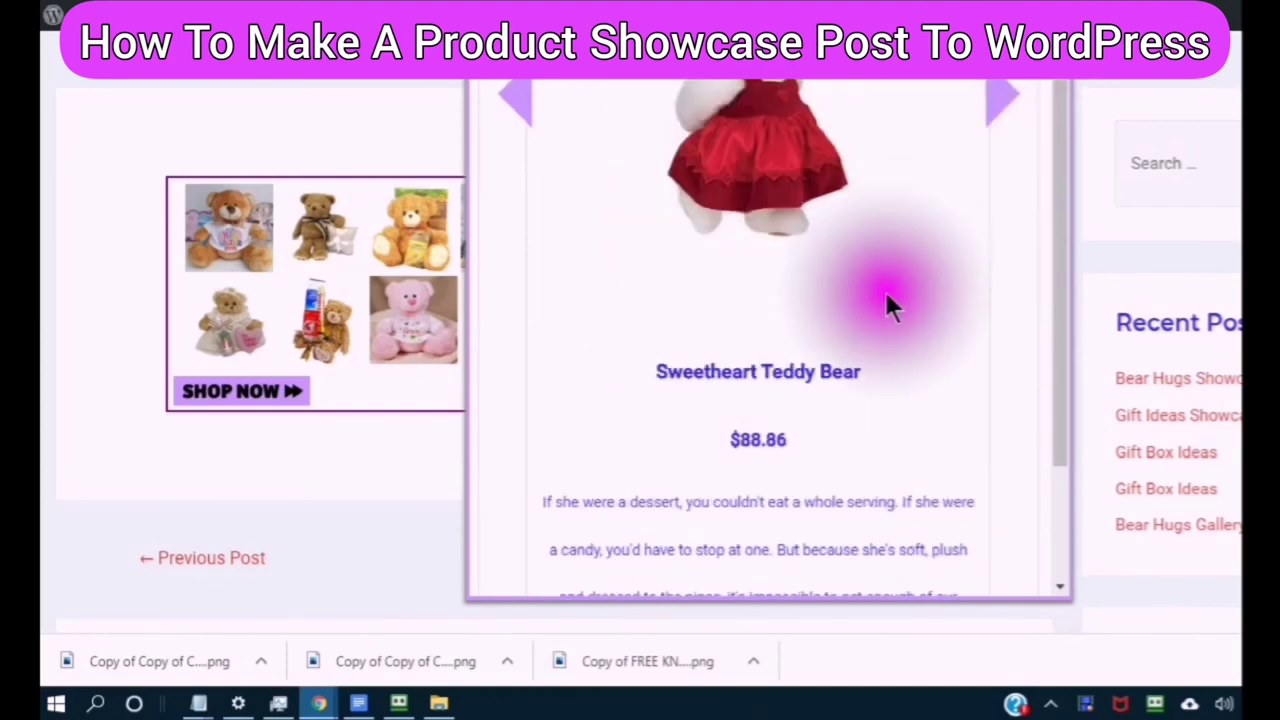
Scroll through the Sweetheart Teddy Bear's short description in the pop-out.
{"action": "scroll", "coordinate": [878, 280], "scroll_direction": "up", "scroll_amount": 1}
{"action": "scroll", "coordinate": [865, 305], "scroll_direction": "down", "scroll_amount": 1}
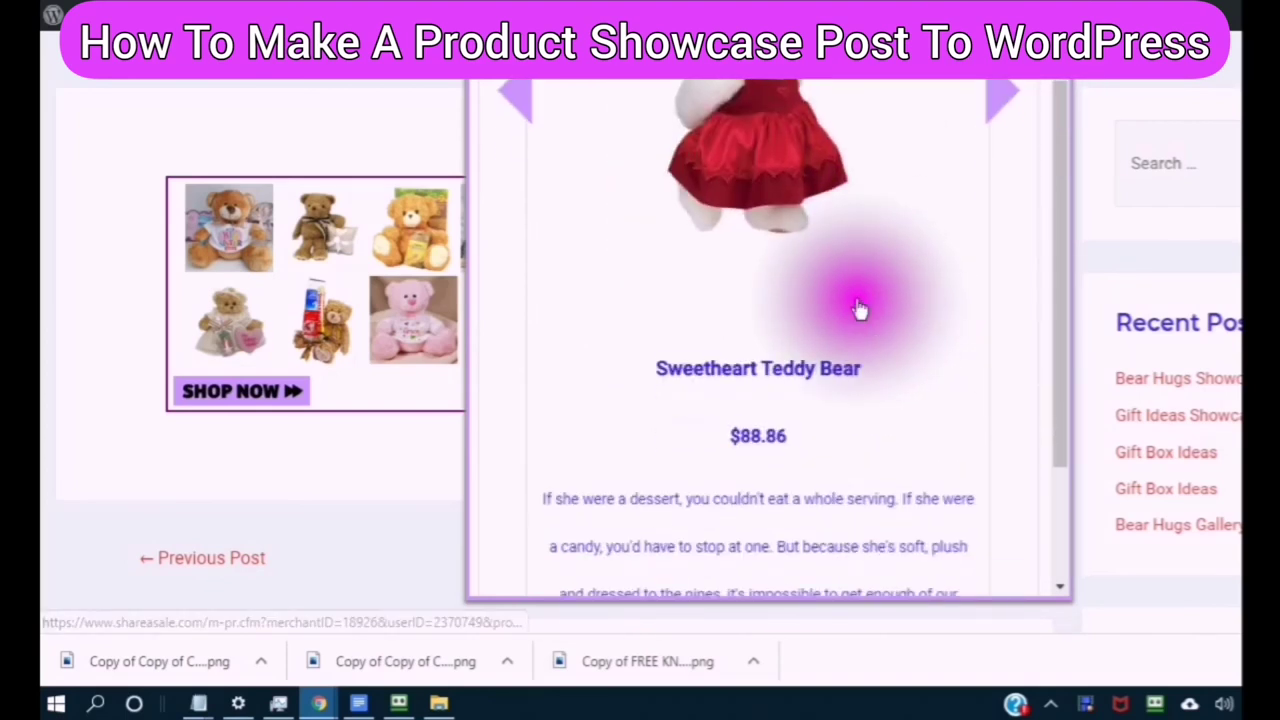
{"action": "scroll", "coordinate": [858, 308], "scroll_direction": "up", "scroll_amount": 1}
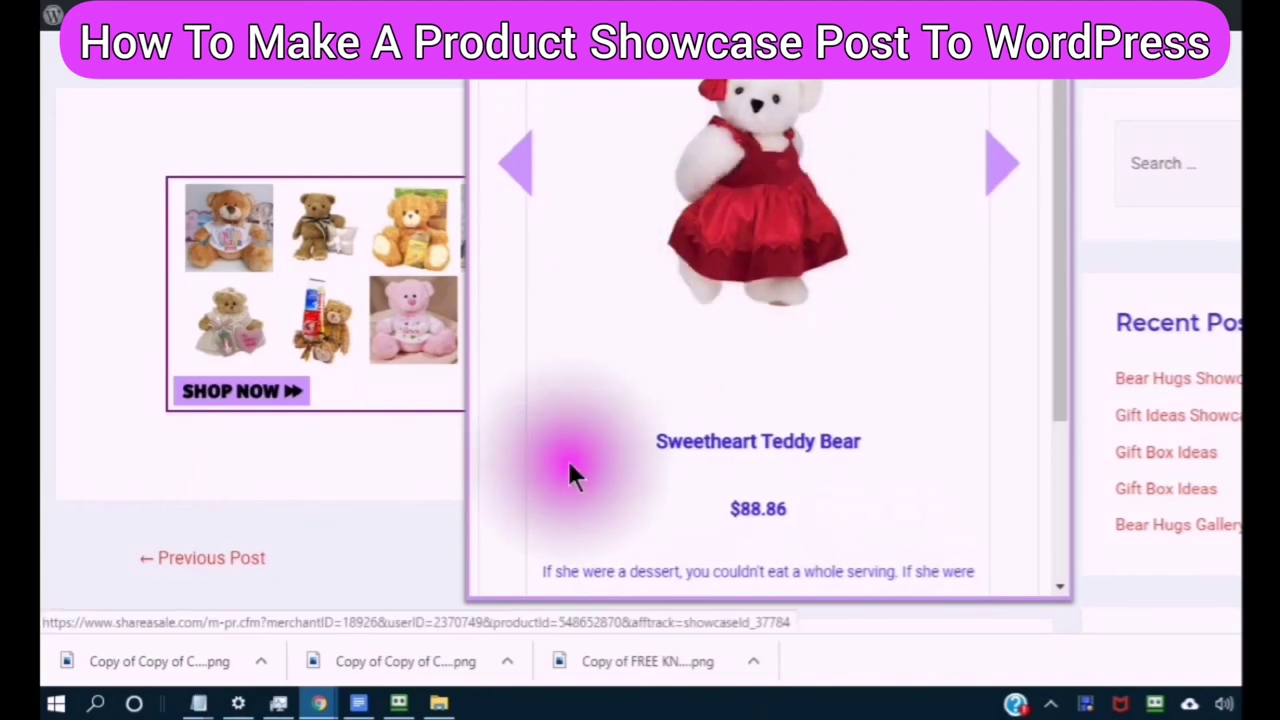
{"action": "scroll", "coordinate": [567, 457], "scroll_direction": "down", "scroll_amount": 5}
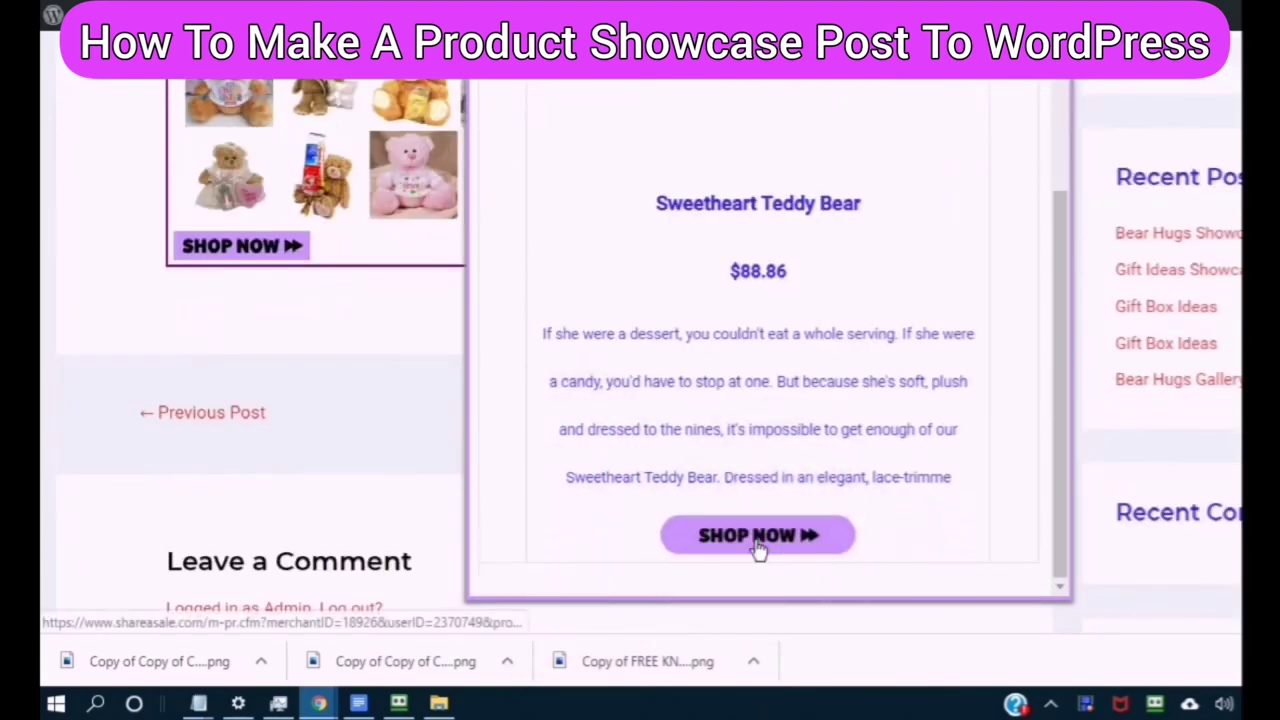
{"action": "scroll", "coordinate": [622, 405], "scroll_direction": "up", "scroll_amount": 2}
{"action": "scroll", "coordinate": [620, 402], "scroll_direction": "up", "scroll_amount": 1}
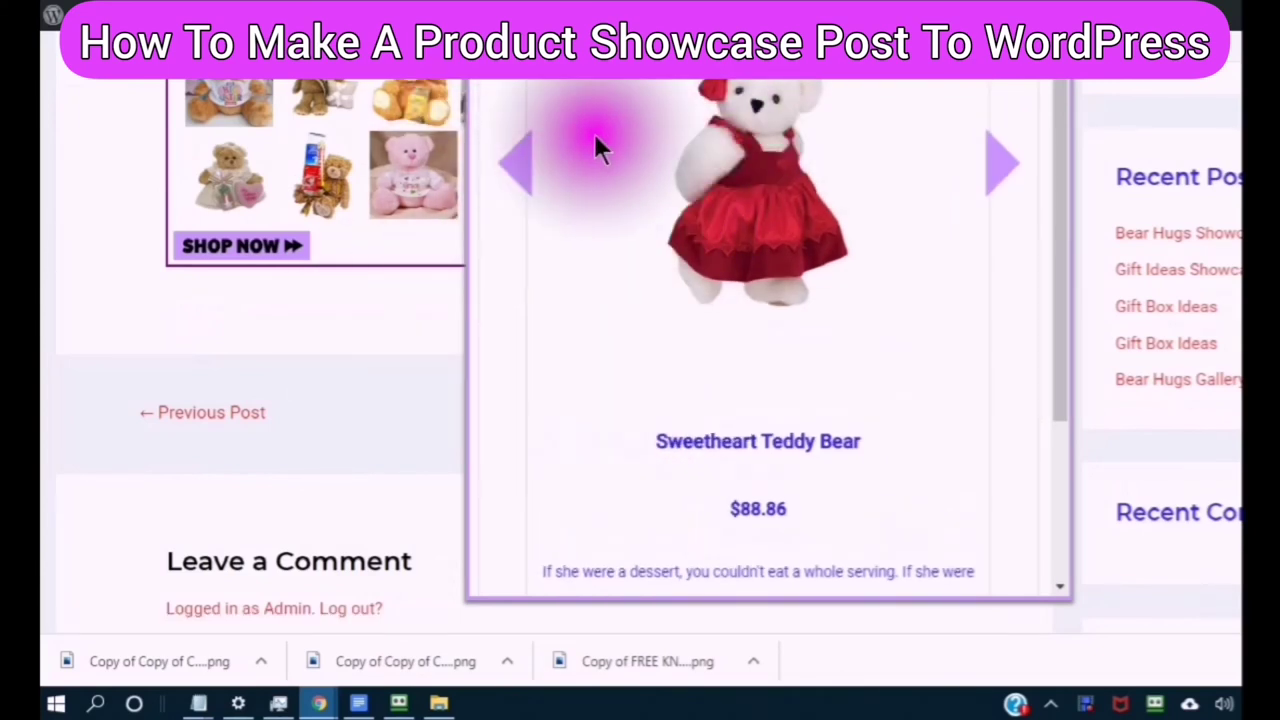
{"action": "scroll", "coordinate": [634, 257], "scroll_direction": "down", "scroll_amount": 2}
{"action": "scroll", "coordinate": [610, 385], "scroll_direction": "up", "scroll_amount": 1}
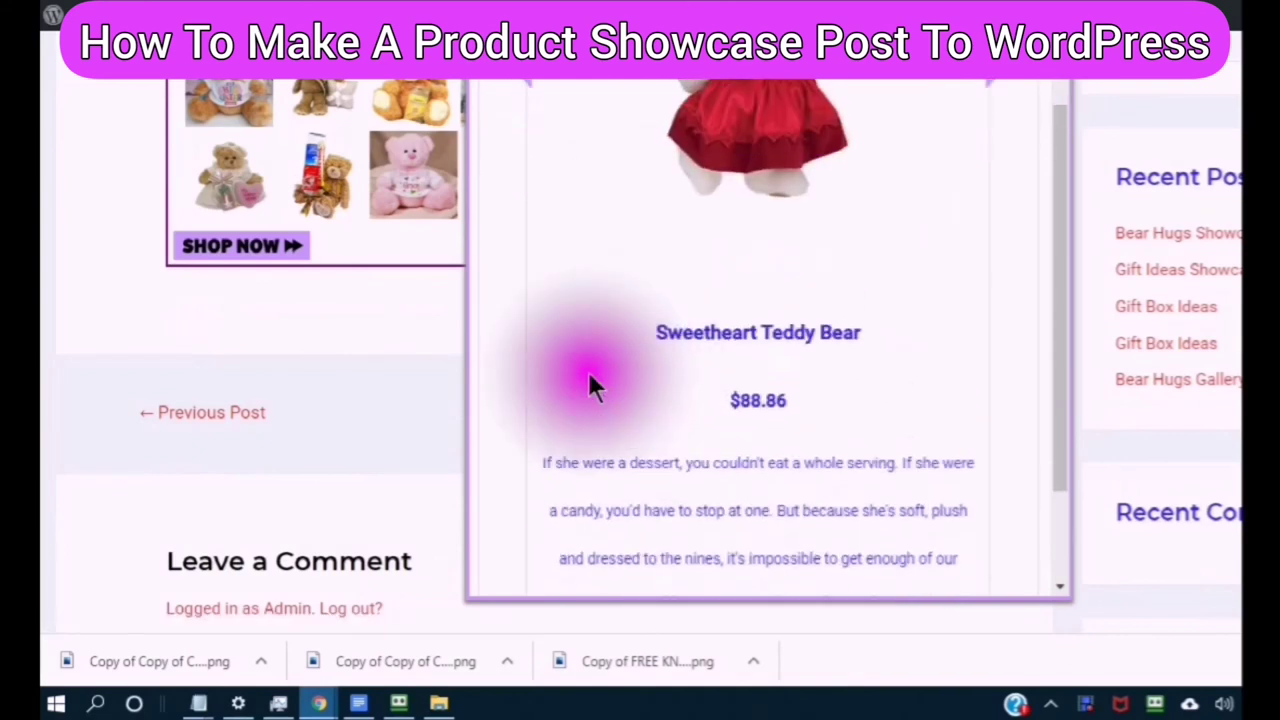
{"action": "scroll", "coordinate": [629, 254], "scroll_direction": "down", "scroll_amount": 1}
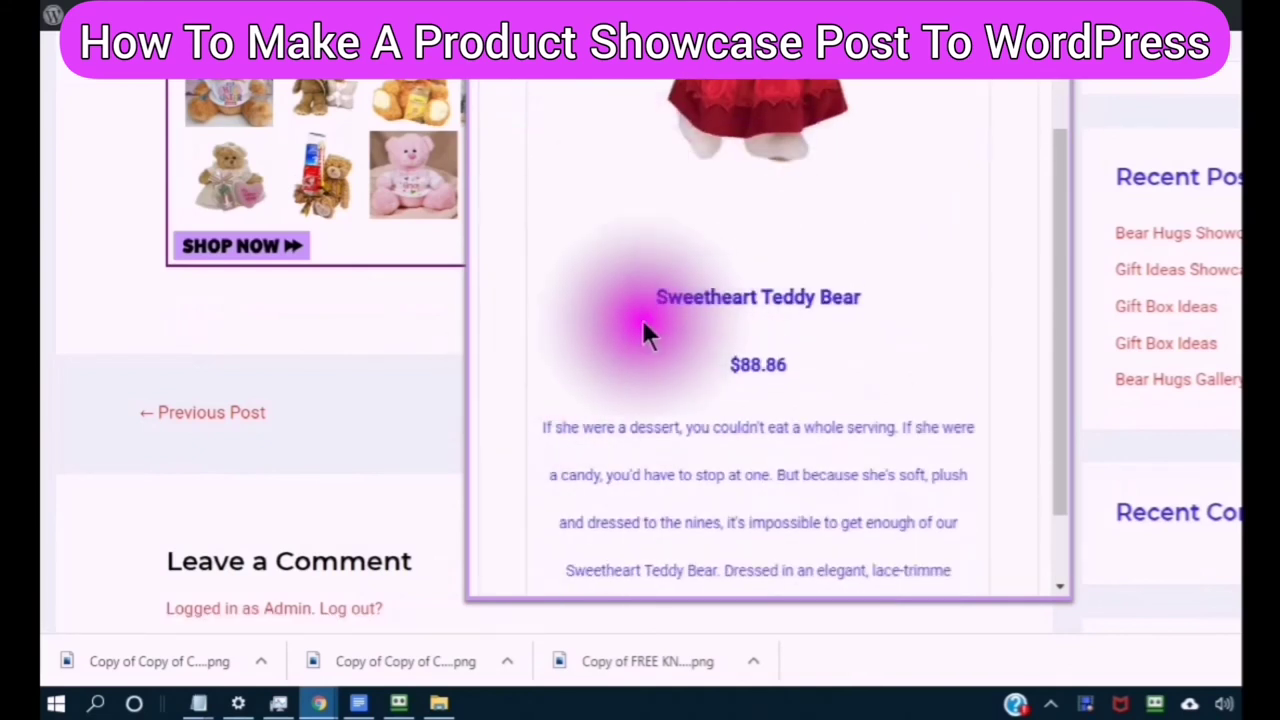
{"action": "scroll", "coordinate": [735, 255], "scroll_direction": "up", "scroll_amount": 2}
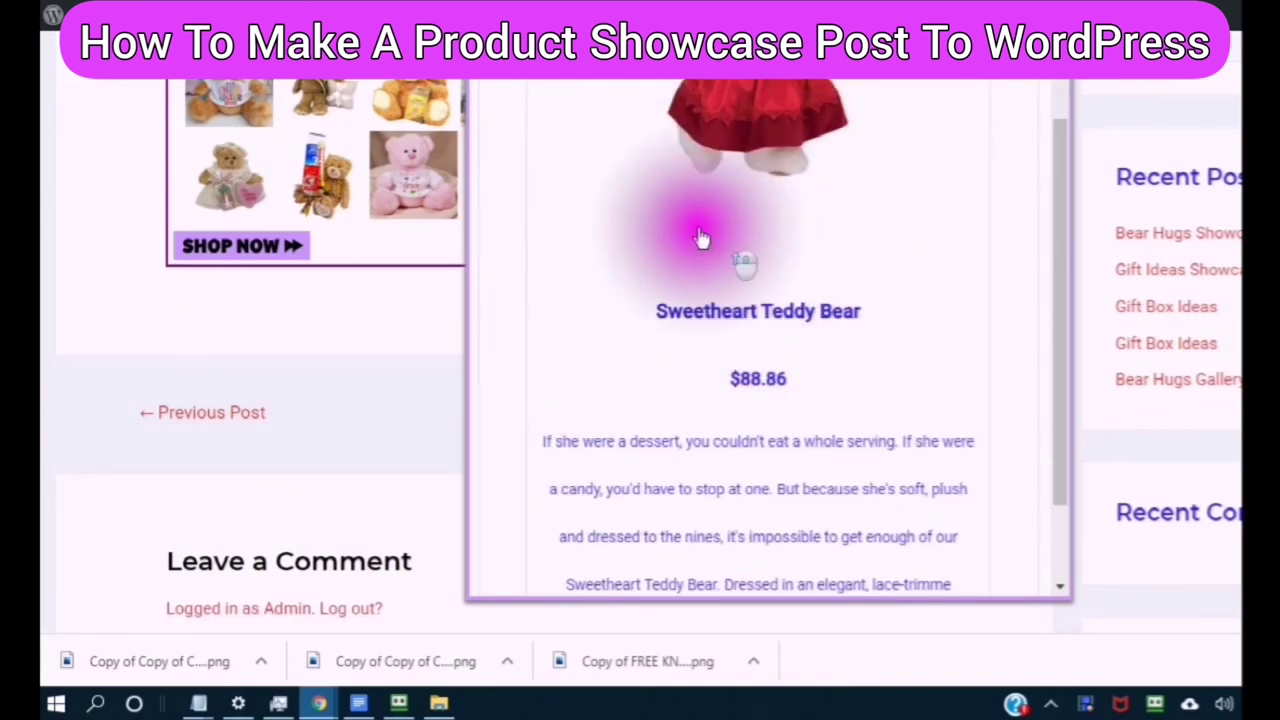
{"action": "scroll", "coordinate": [614, 180], "scroll_direction": "down", "scroll_amount": 1}
{"action": "scroll", "coordinate": [612, 195], "scroll_direction": "up", "scroll_amount": 1}
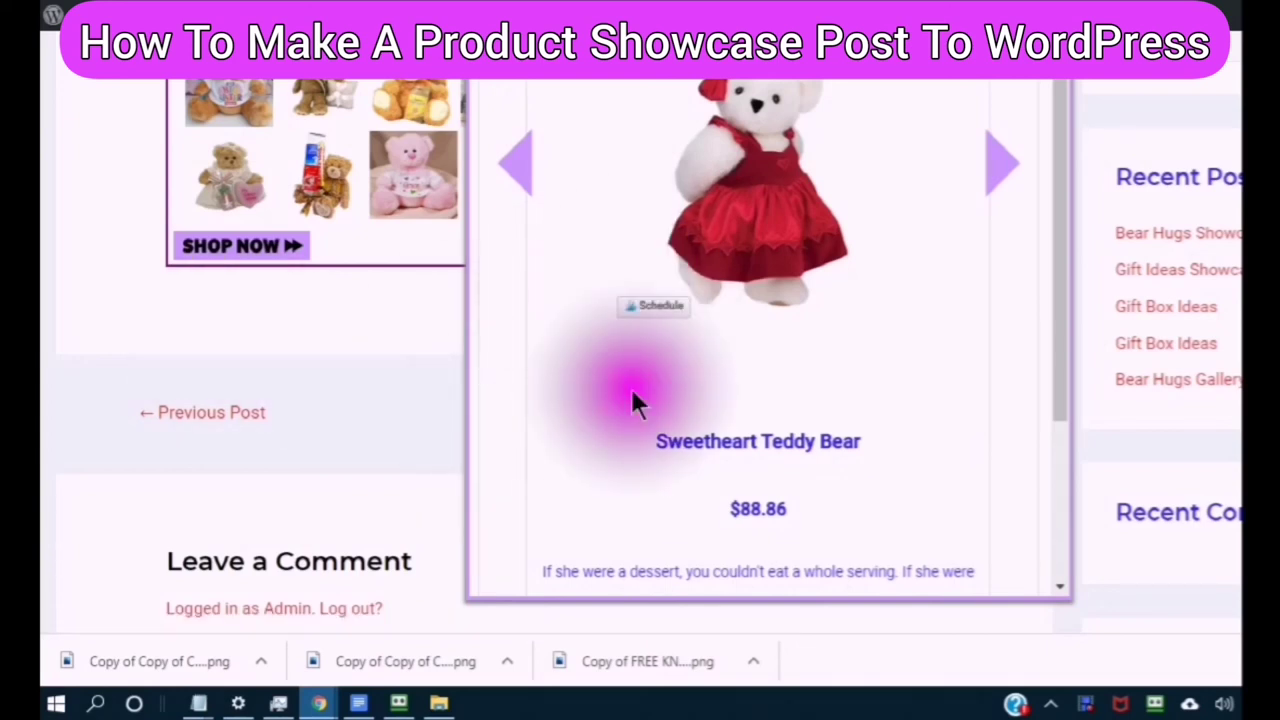
{"action": "scroll", "coordinate": [600, 300], "scroll_direction": "up", "scroll_amount": 1}
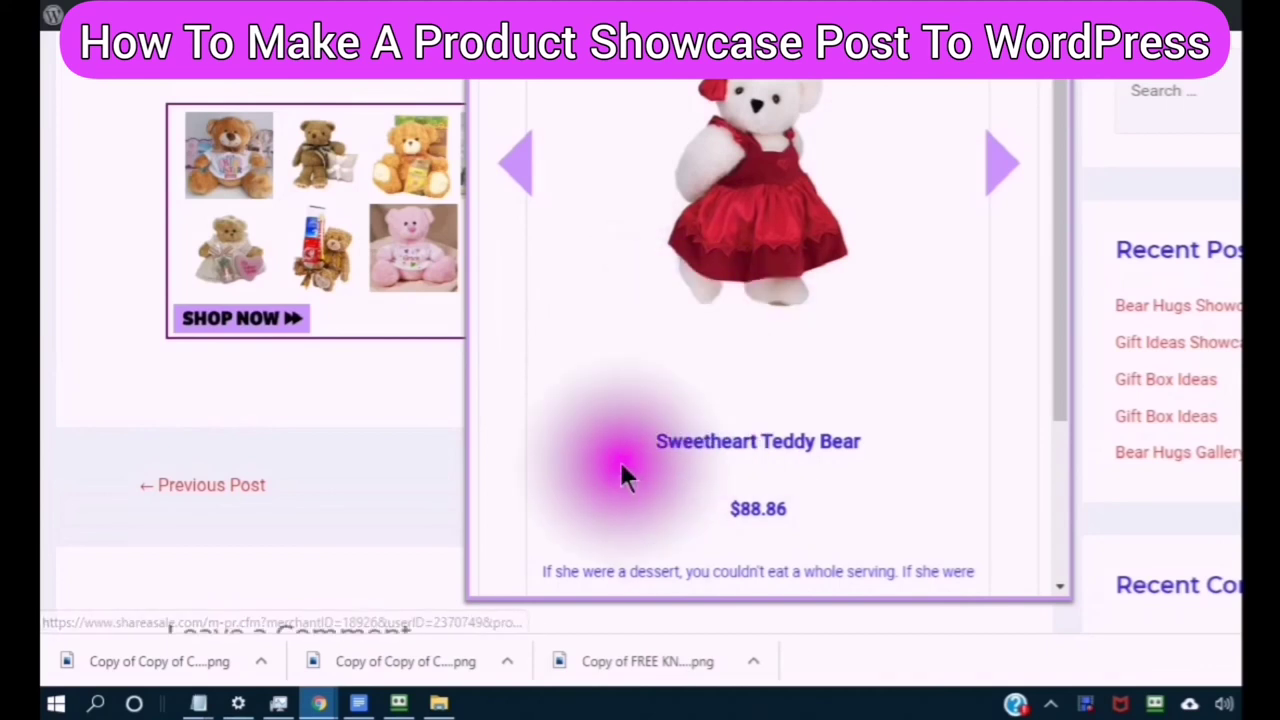
{"action": "scroll", "coordinate": [640, 366], "scroll_direction": "down", "scroll_amount": 1}
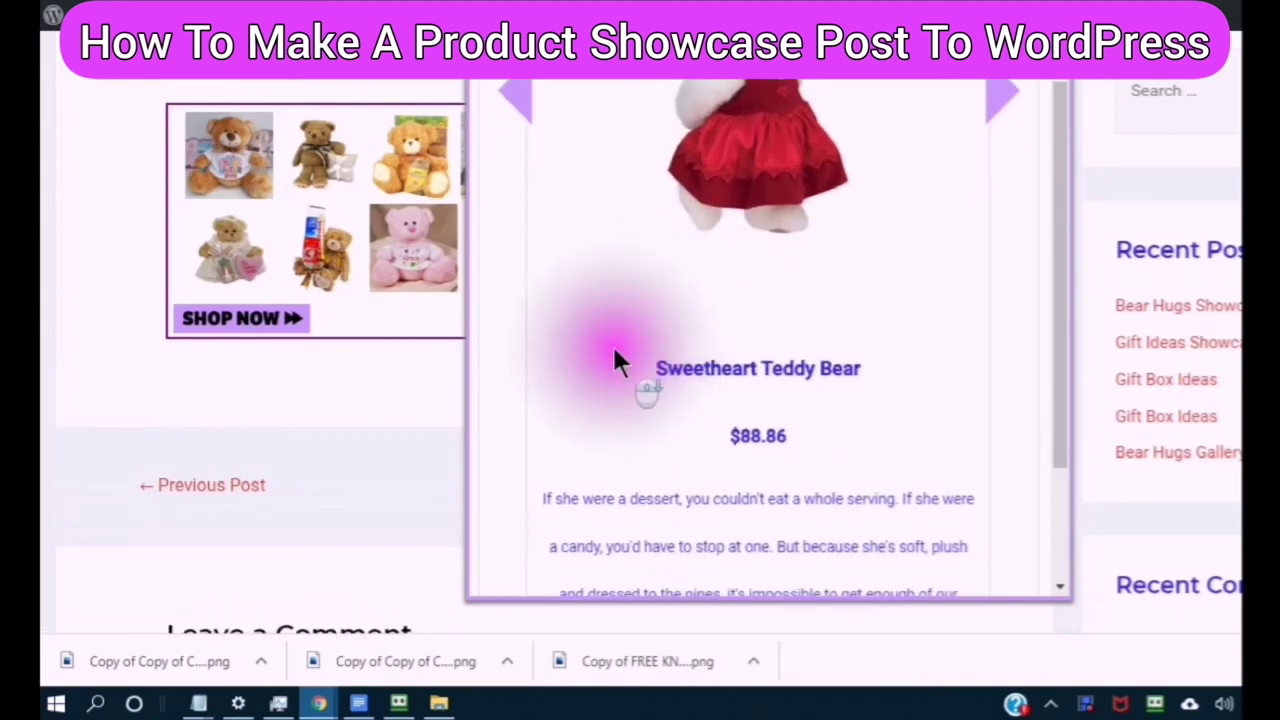
{"action": "scroll", "coordinate": [614, 360], "scroll_direction": "down", "scroll_amount": 1}
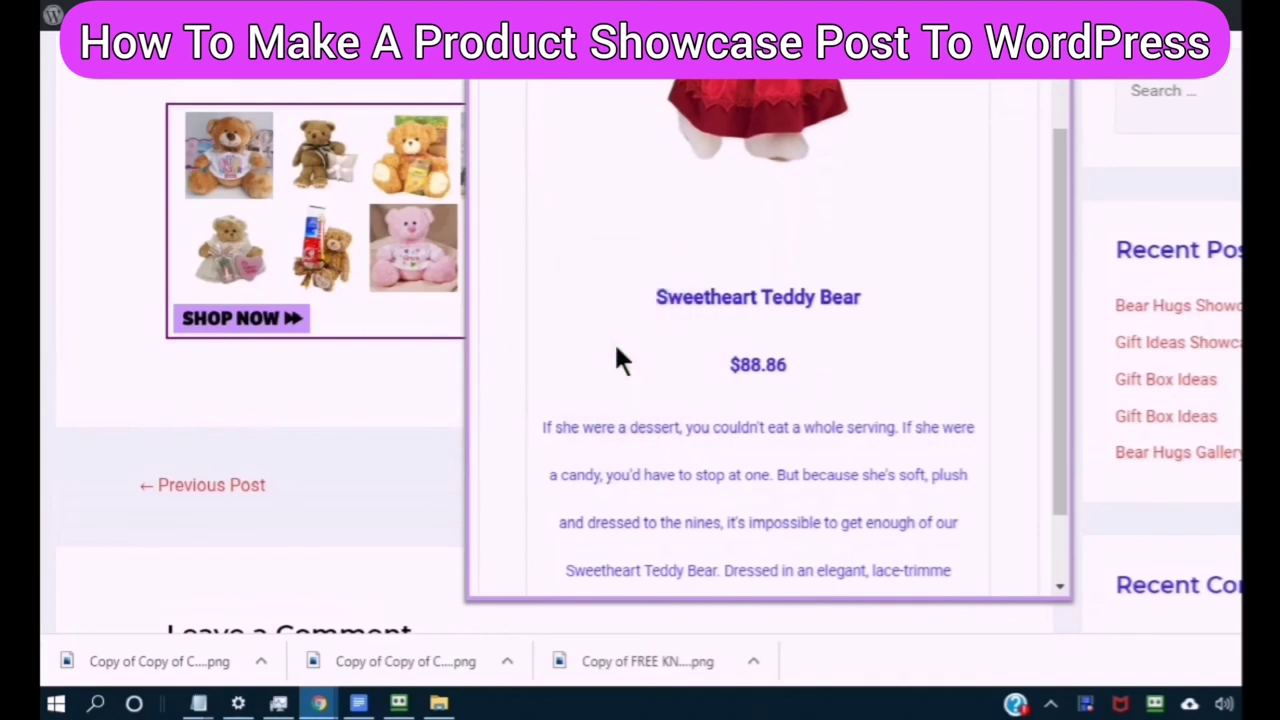